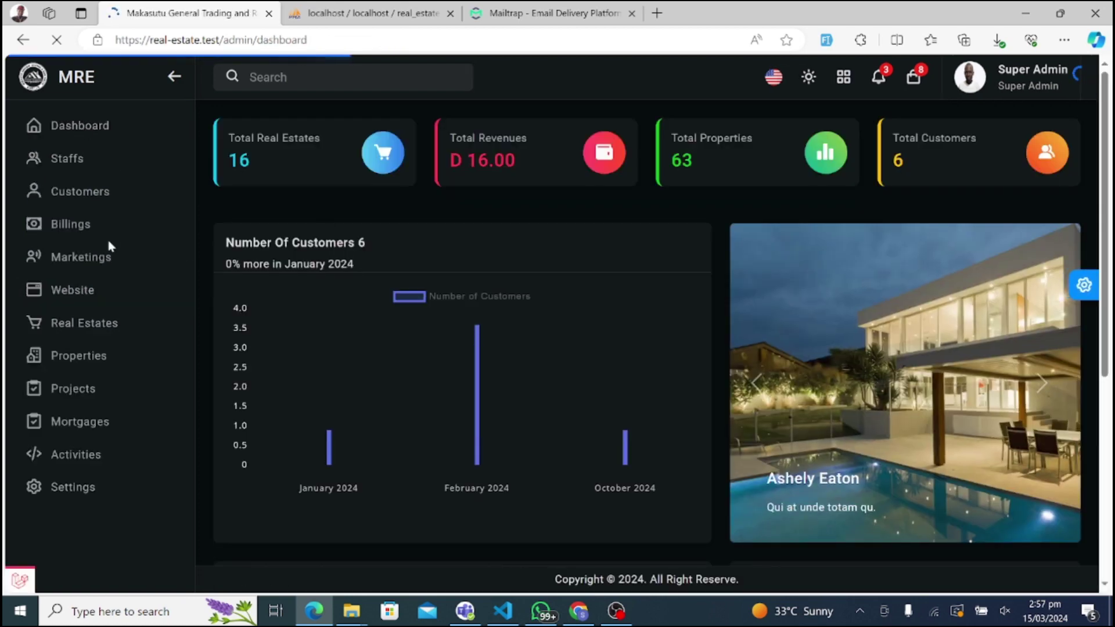
Step: Open the Customers list and view the third customer's edit form, then go back
{"action": "left_click", "coordinate": [66, 200]}
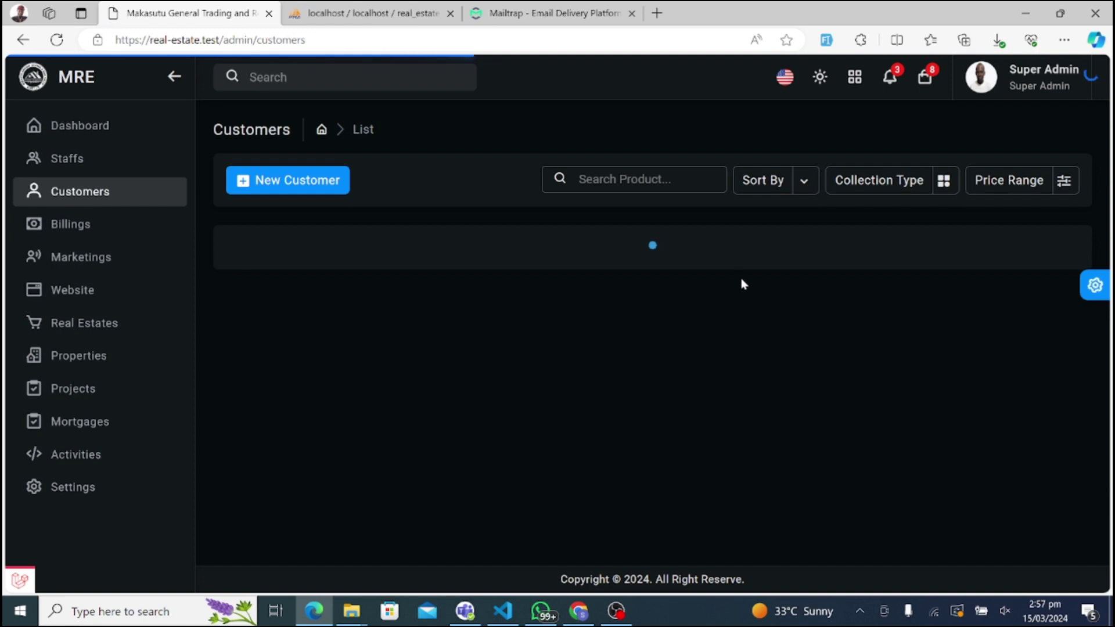
{"action": "scroll", "coordinate": [560, 264], "scroll_direction": "down", "scroll_amount": 3}
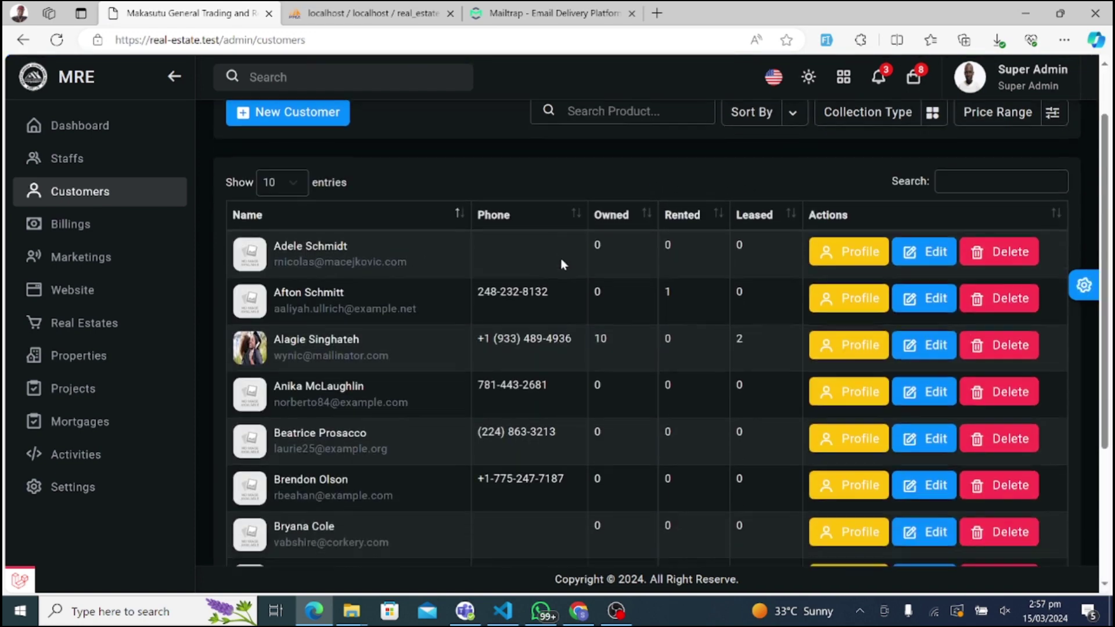
{"action": "scroll", "coordinate": [560, 265], "scroll_direction": "up", "scroll_amount": 1}
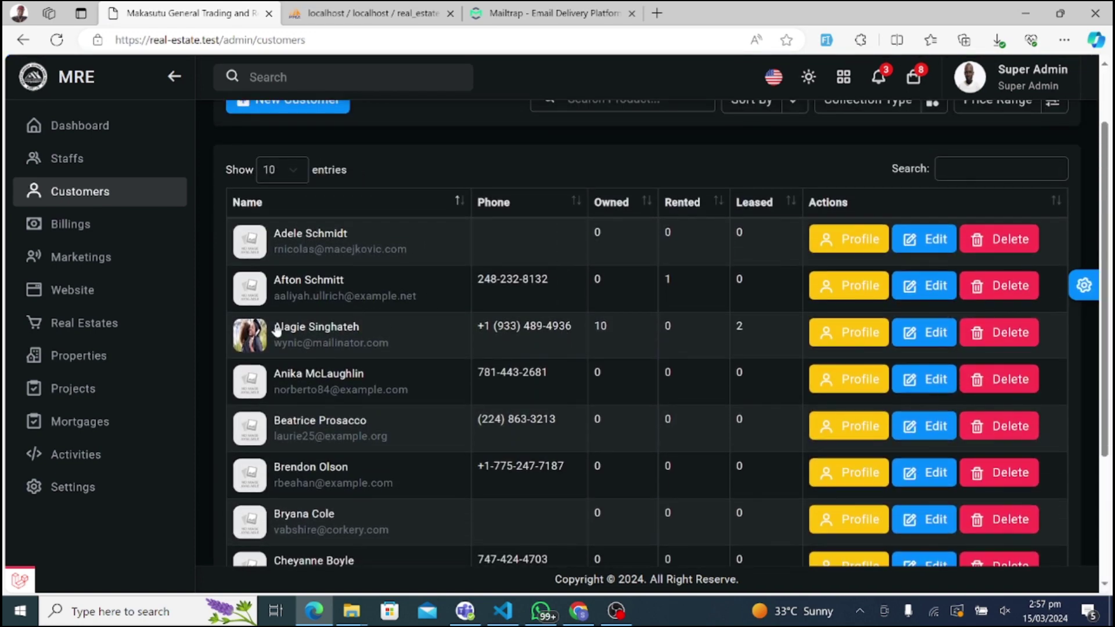
{"action": "left_click", "coordinate": [923, 334]}
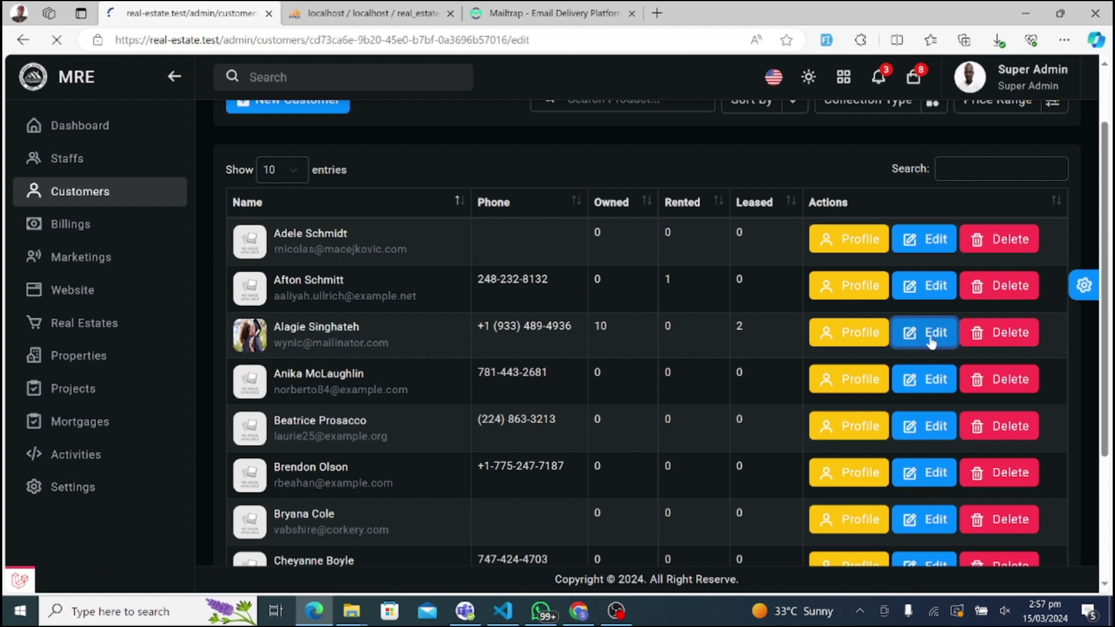
{"action": "scroll", "coordinate": [682, 279], "scroll_direction": "down", "scroll_amount": 3}
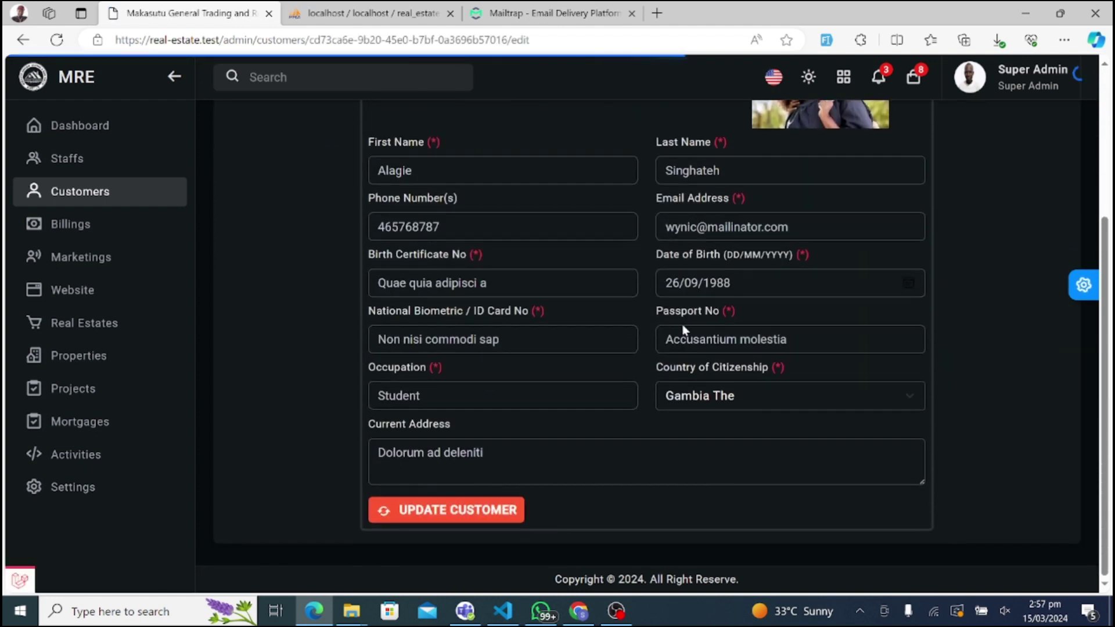
{"action": "scroll", "coordinate": [684, 328], "scroll_direction": "up", "scroll_amount": 3}
{"action": "left_click", "coordinate": [1045, 124]}
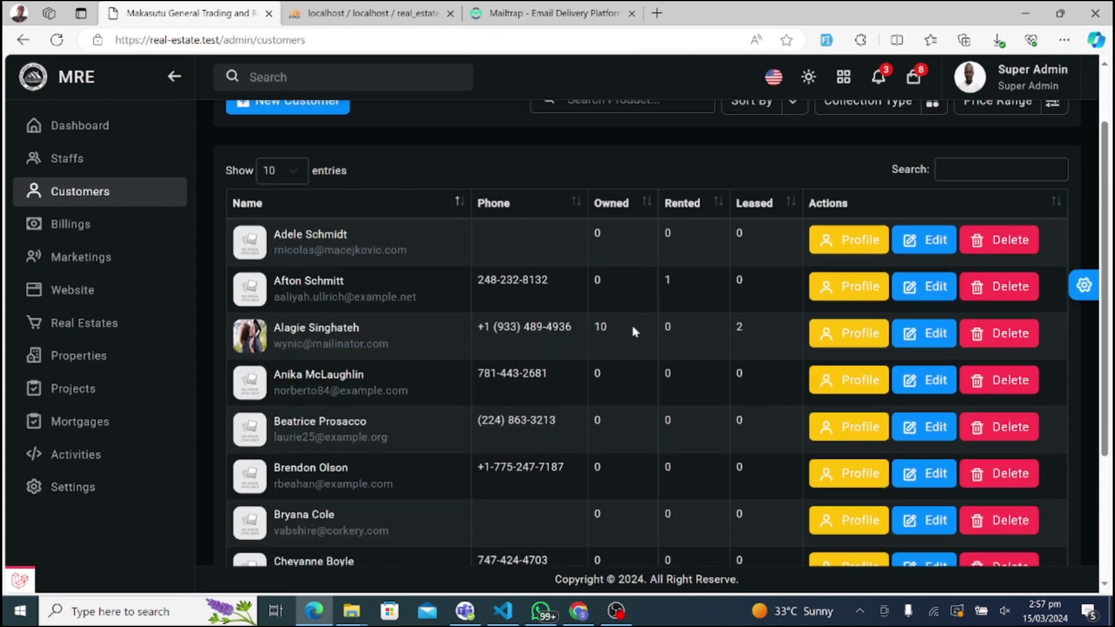
Step: Open that customer's profile with the D 4,300.00 wallet and show the Business tab
{"action": "left_click", "coordinate": [854, 333]}
{"action": "scroll", "coordinate": [667, 233], "scroll_direction": "down", "scroll_amount": 5}
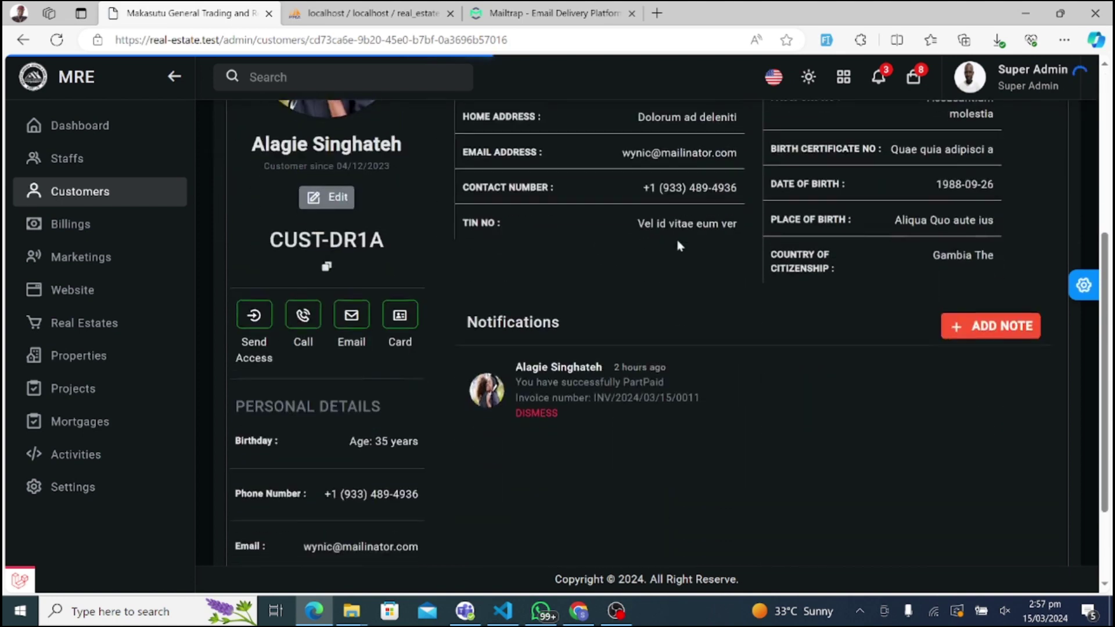
{"action": "scroll", "coordinate": [678, 237], "scroll_direction": "down", "scroll_amount": 2}
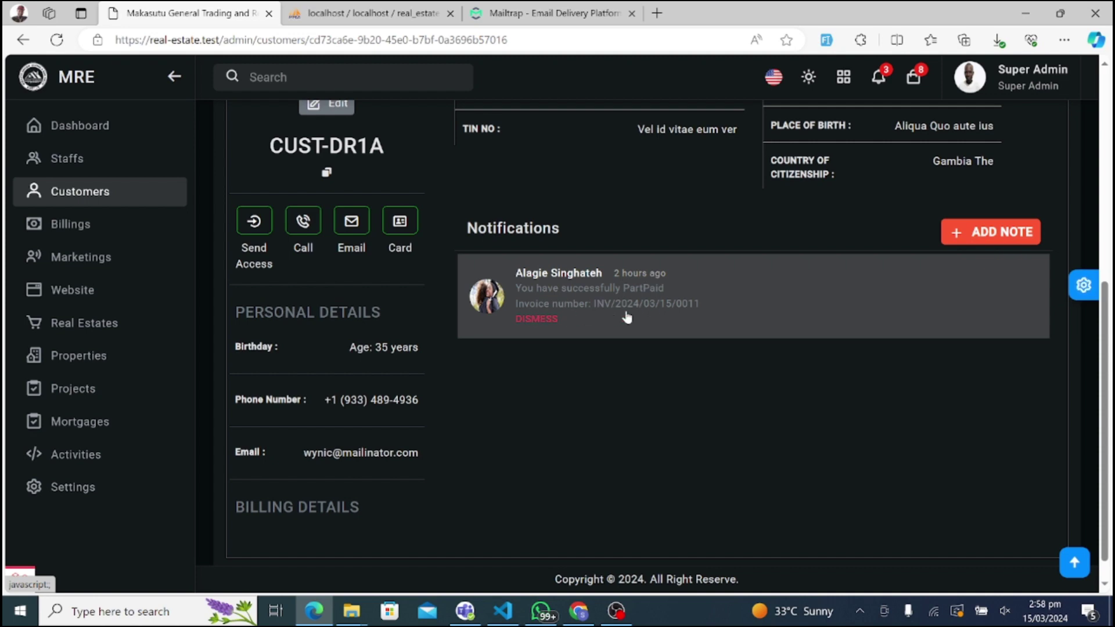
{"action": "scroll", "coordinate": [624, 333], "scroll_direction": "up", "scroll_amount": 7}
{"action": "left_click", "coordinate": [548, 286]}
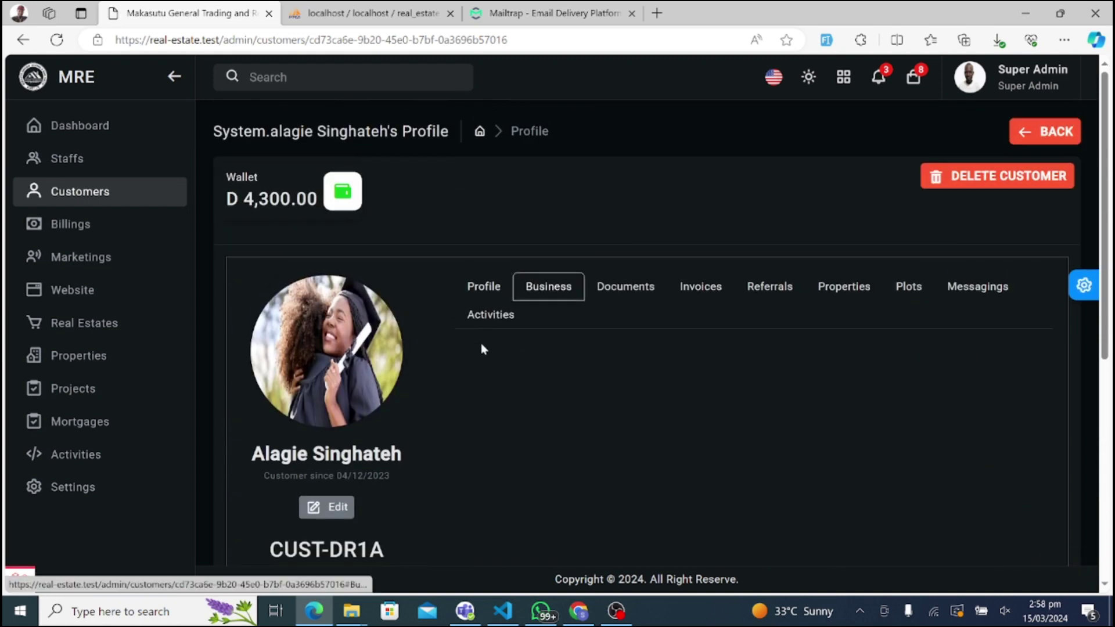
Step: Browse the customer's Documents, Invoices, Referrals, Properties, Plots, Messagings and Activities tabs
{"action": "left_click", "coordinate": [638, 292]}
{"action": "scroll", "coordinate": [652, 430], "scroll_direction": "down", "scroll_amount": 3}
{"action": "scroll", "coordinate": [652, 431], "scroll_direction": "up", "scroll_amount": 3}
{"action": "left_click", "coordinate": [694, 290]}
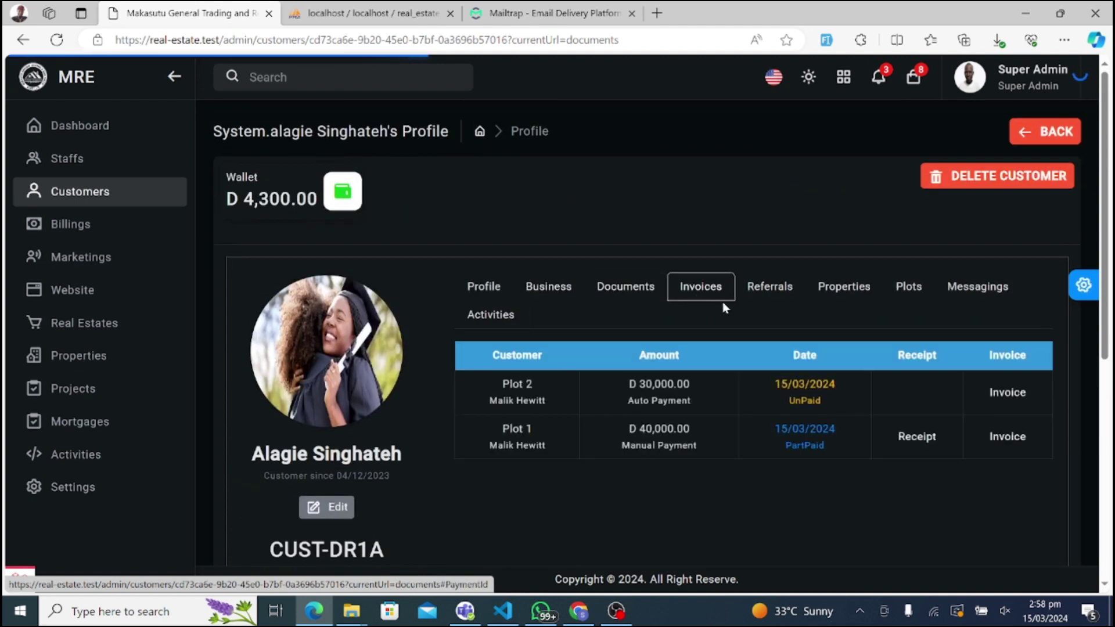
{"action": "left_click", "coordinate": [769, 291]}
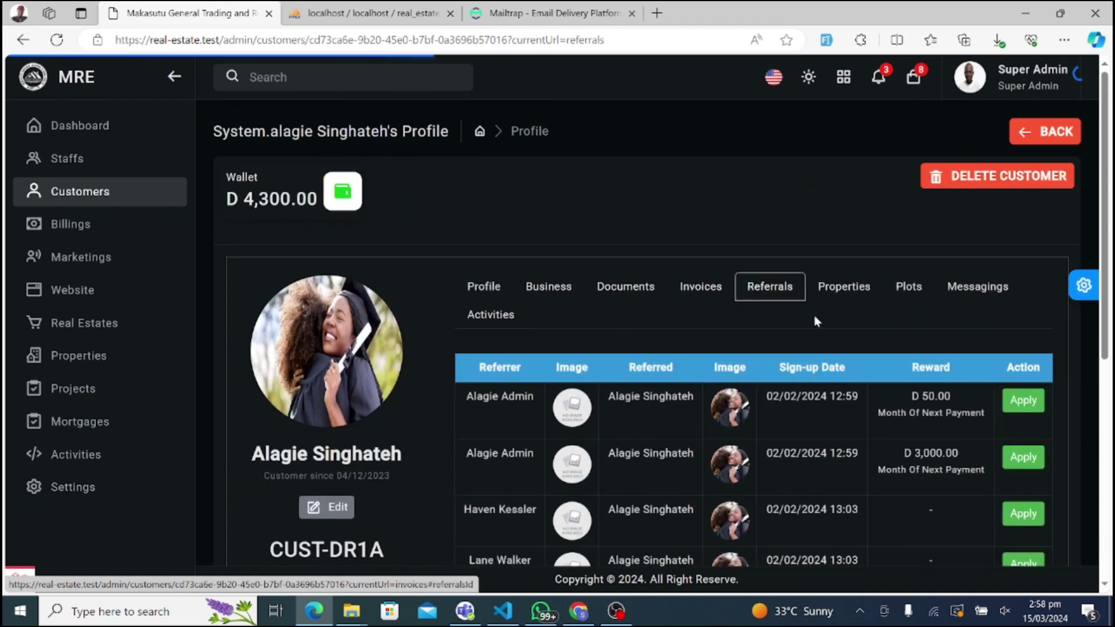
{"action": "left_click", "coordinate": [833, 290]}
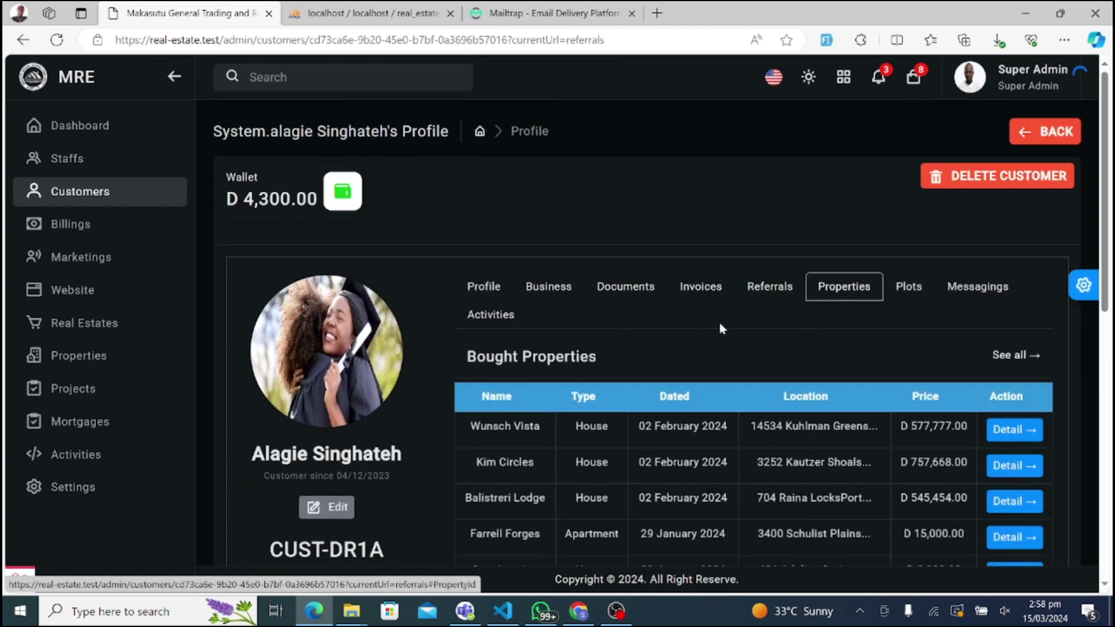
{"action": "left_click", "coordinate": [908, 290]}
{"action": "left_click", "coordinate": [981, 296]}
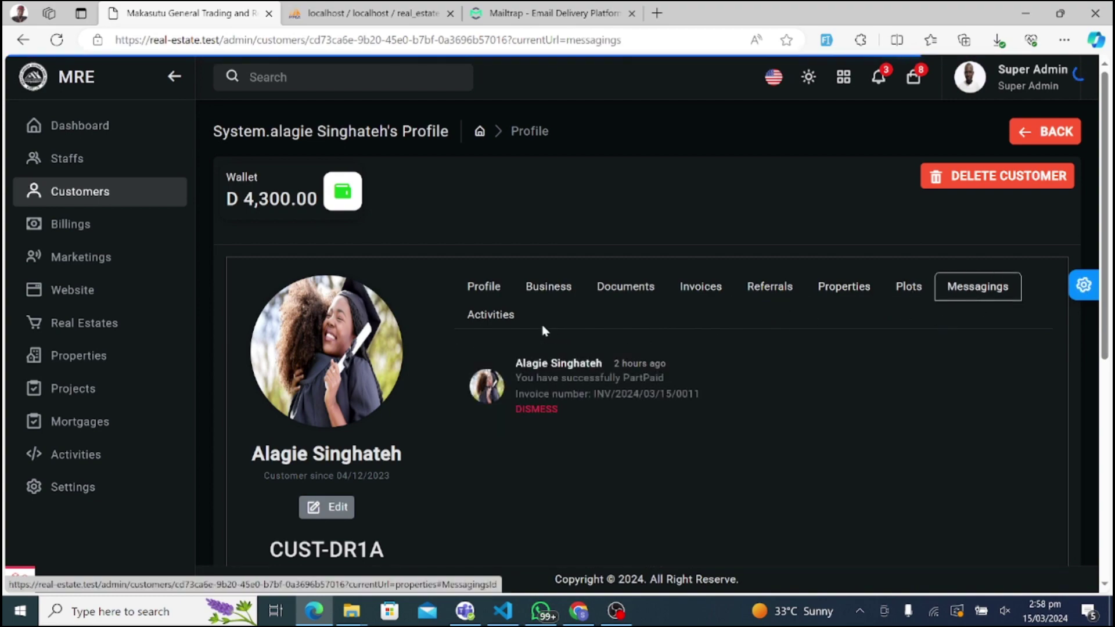
{"action": "left_click", "coordinate": [511, 321]}
{"action": "scroll", "coordinate": [671, 347], "scroll_direction": "down", "scroll_amount": 5}
{"action": "scroll", "coordinate": [674, 316], "scroll_direction": "up", "scroll_amount": 4}
Step: Review the Owned Plots, Plot Installments and Cancelled Plots sections of the Plots tab
{"action": "left_click", "coordinate": [909, 205]}
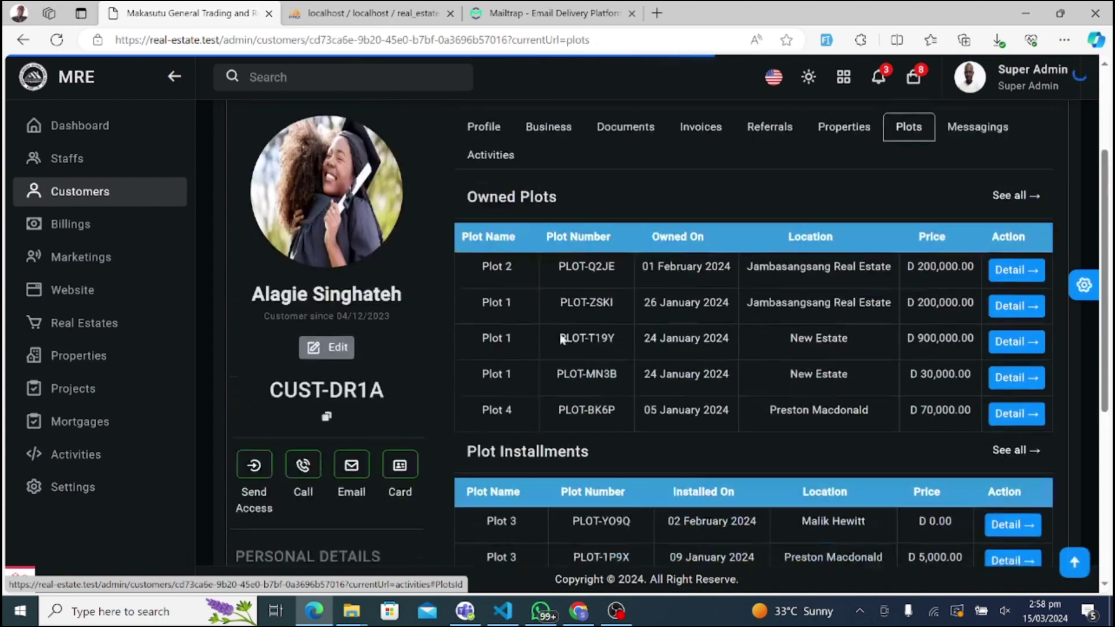
{"action": "triple_click", "coordinate": [621, 276]}
{"action": "scroll", "coordinate": [622, 276], "scroll_direction": "down", "scroll_amount": 3}
{"action": "triple_click", "coordinate": [625, 368]}
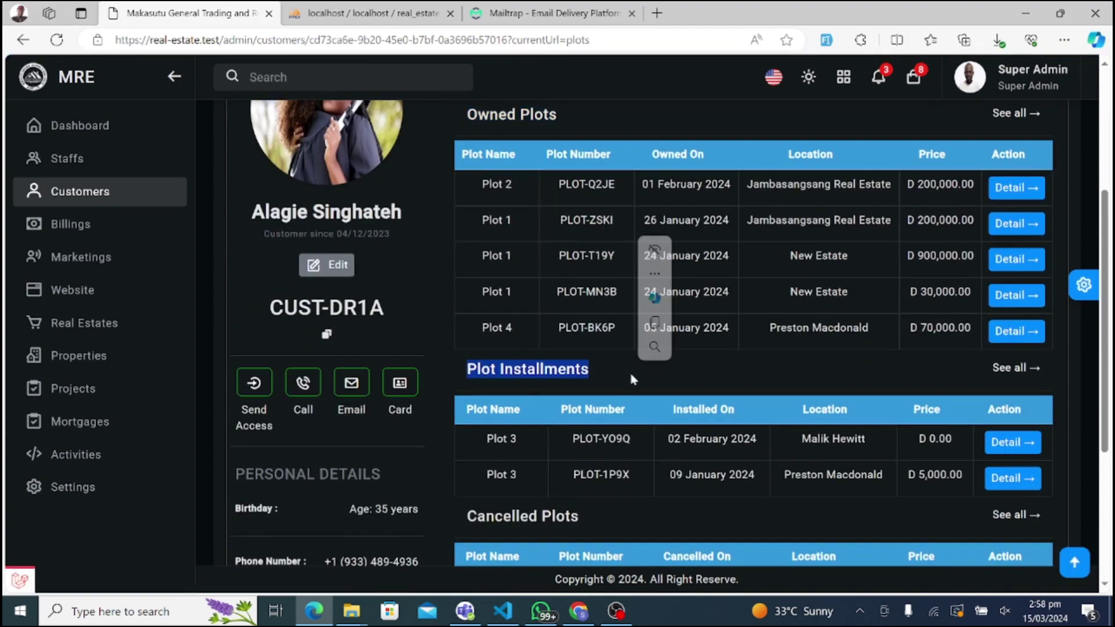
{"action": "scroll", "coordinate": [633, 385], "scroll_direction": "down", "scroll_amount": 1}
{"action": "scroll", "coordinate": [633, 385], "scroll_direction": "down", "scroll_amount": 4}
{"action": "triple_click", "coordinate": [502, 277]}
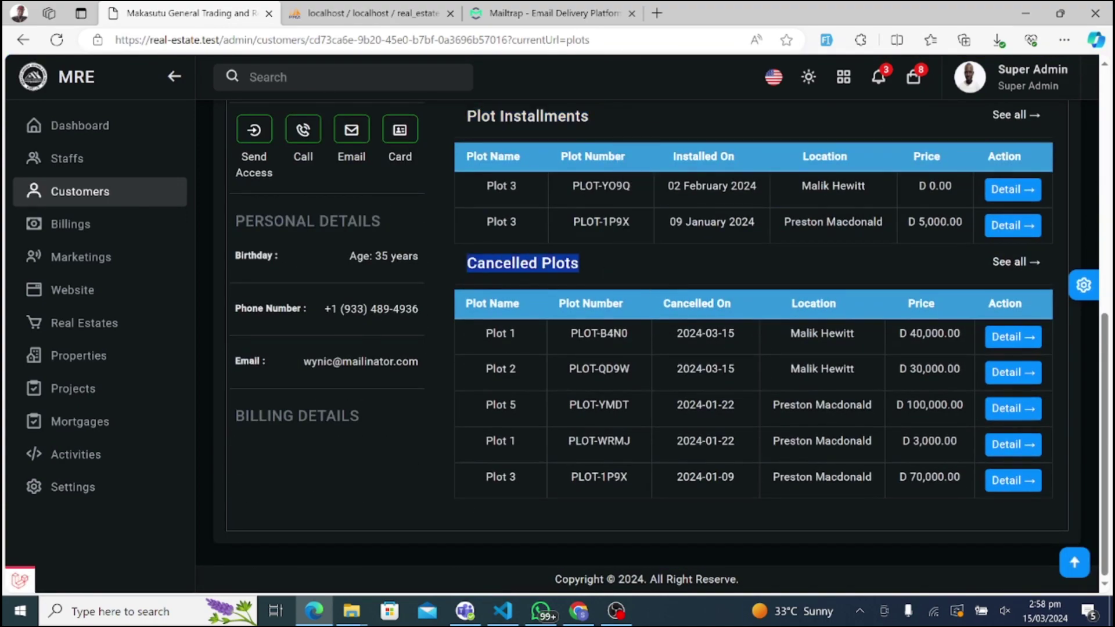
{"action": "scroll", "coordinate": [653, 284], "scroll_direction": "up", "scroll_amount": 7}
Step: Review the Bought, Leased and Cancelled Properties sections of the Properties tab
{"action": "left_click", "coordinate": [843, 196]}
{"action": "triple_click", "coordinate": [644, 272]}
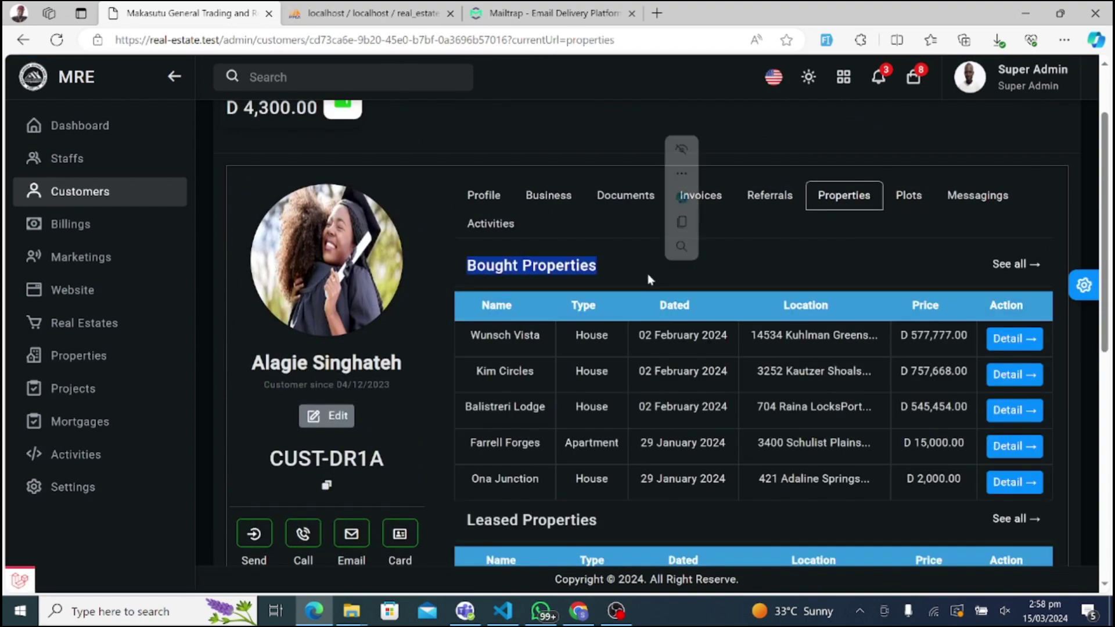
{"action": "scroll", "coordinate": [627, 325], "scroll_direction": "down", "scroll_amount": 3}
{"action": "triple_click", "coordinate": [630, 366]}
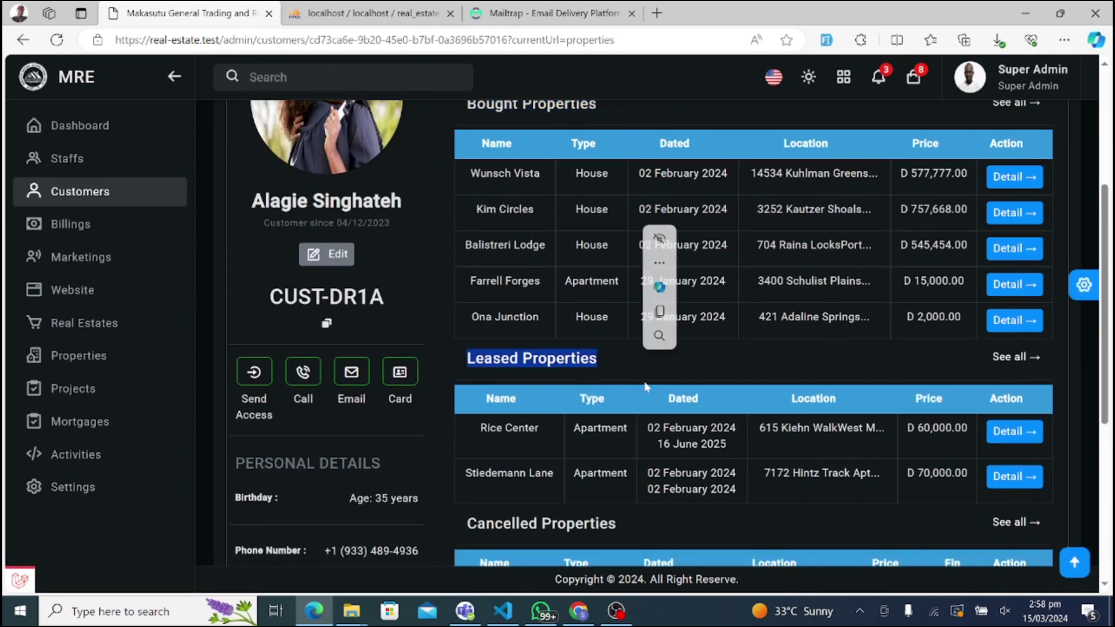
{"action": "scroll", "coordinate": [624, 367], "scroll_direction": "down", "scroll_amount": 4}
{"action": "triple_click", "coordinate": [469, 282]}
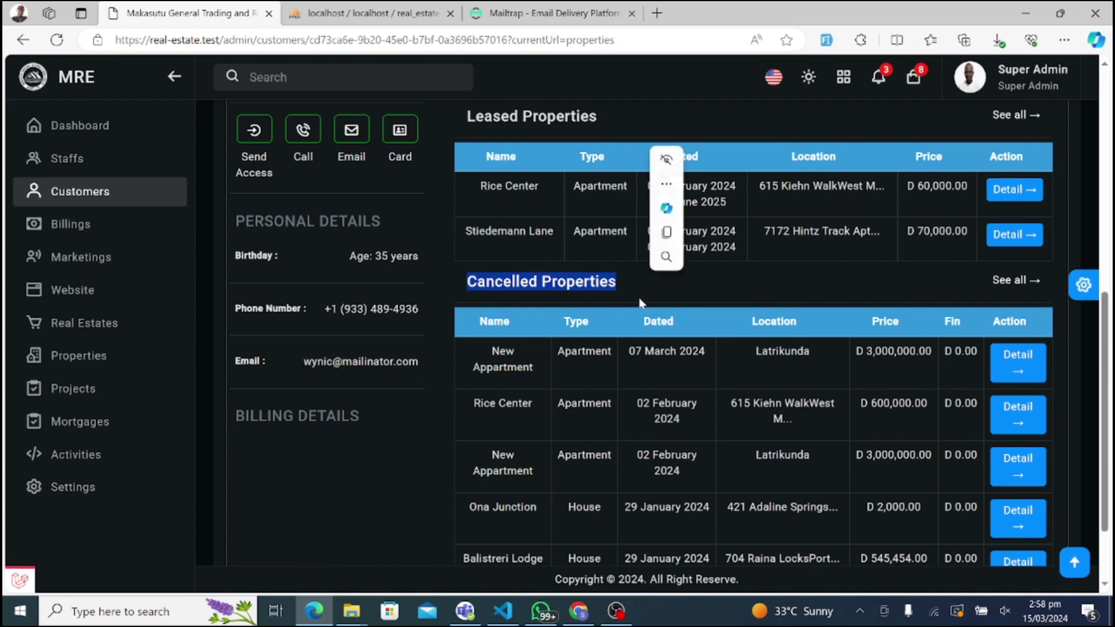
{"action": "scroll", "coordinate": [691, 346], "scroll_direction": "down", "scroll_amount": 1}
{"action": "scroll", "coordinate": [691, 346], "scroll_direction": "up", "scroll_amount": 10}
Step: Open the detail page of owned plot PLOT-Q2JE from the Plots tab
{"action": "left_click", "coordinate": [909, 291]}
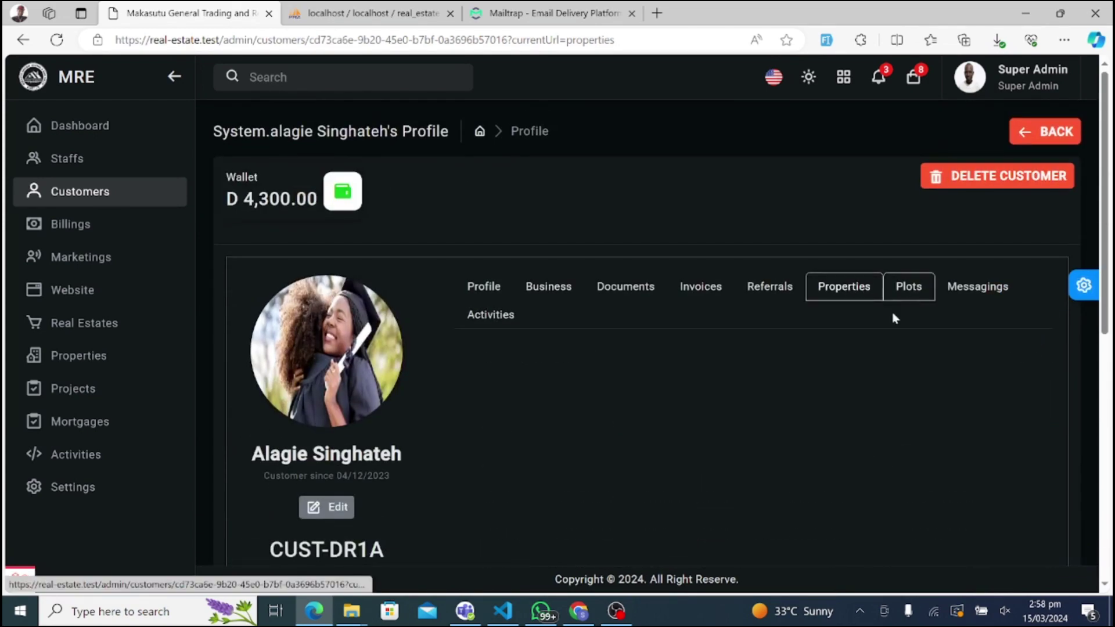
{"action": "scroll", "coordinate": [545, 375], "scroll_direction": "down", "scroll_amount": 3}
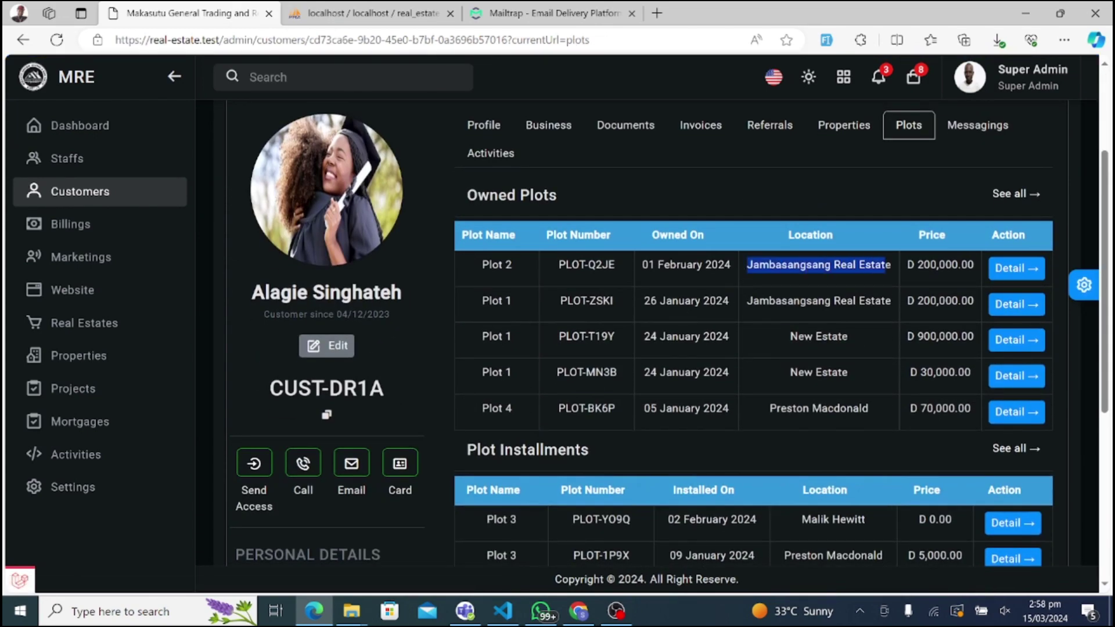
{"action": "left_click", "coordinate": [1011, 274]}
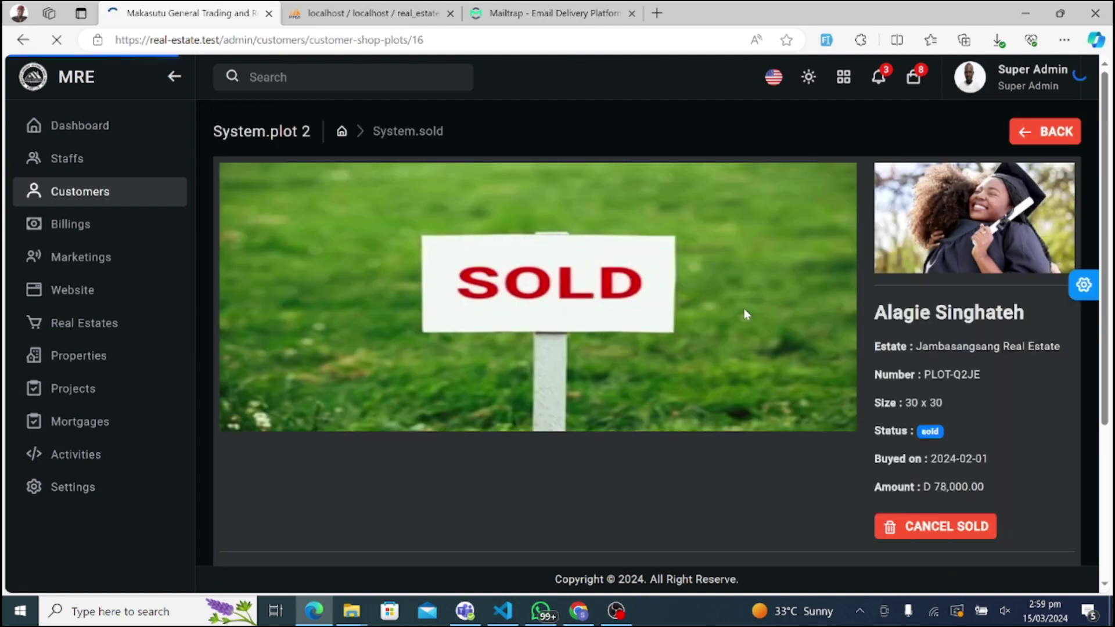
Step: Look over the Plot 2 detail page and its documents
{"action": "scroll", "coordinate": [744, 308], "scroll_direction": "down", "scroll_amount": 3}
{"action": "scroll", "coordinate": [748, 368], "scroll_direction": "down", "scroll_amount": 2}
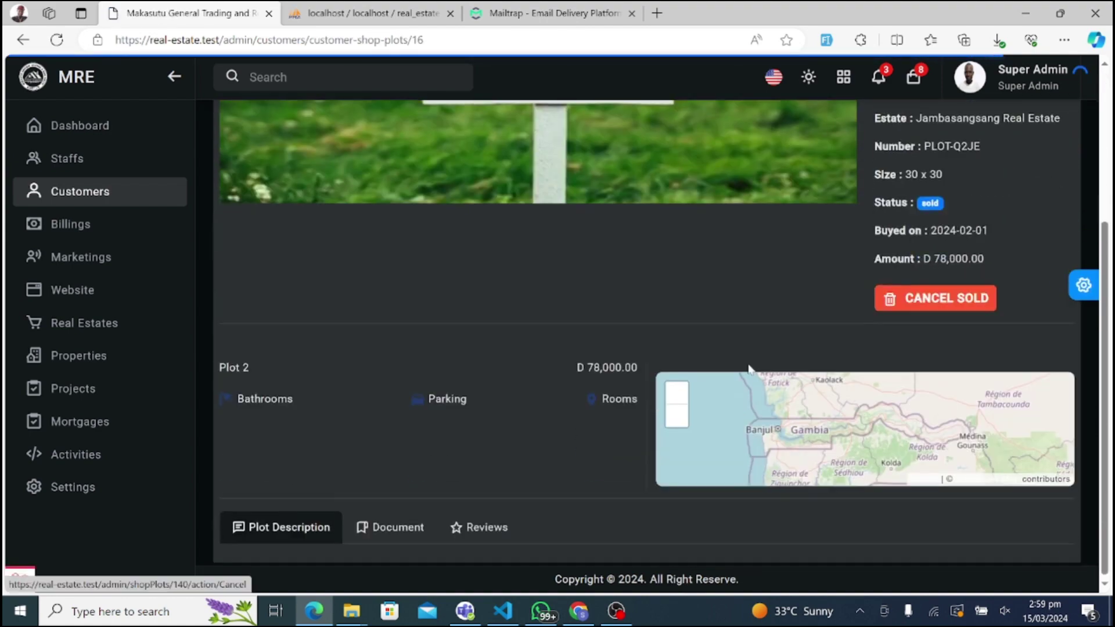
{"action": "left_click", "coordinate": [398, 529]}
{"action": "scroll", "coordinate": [527, 520], "scroll_direction": "down", "scroll_amount": 5}
{"action": "scroll", "coordinate": [427, 370], "scroll_direction": "up", "scroll_amount": 10}
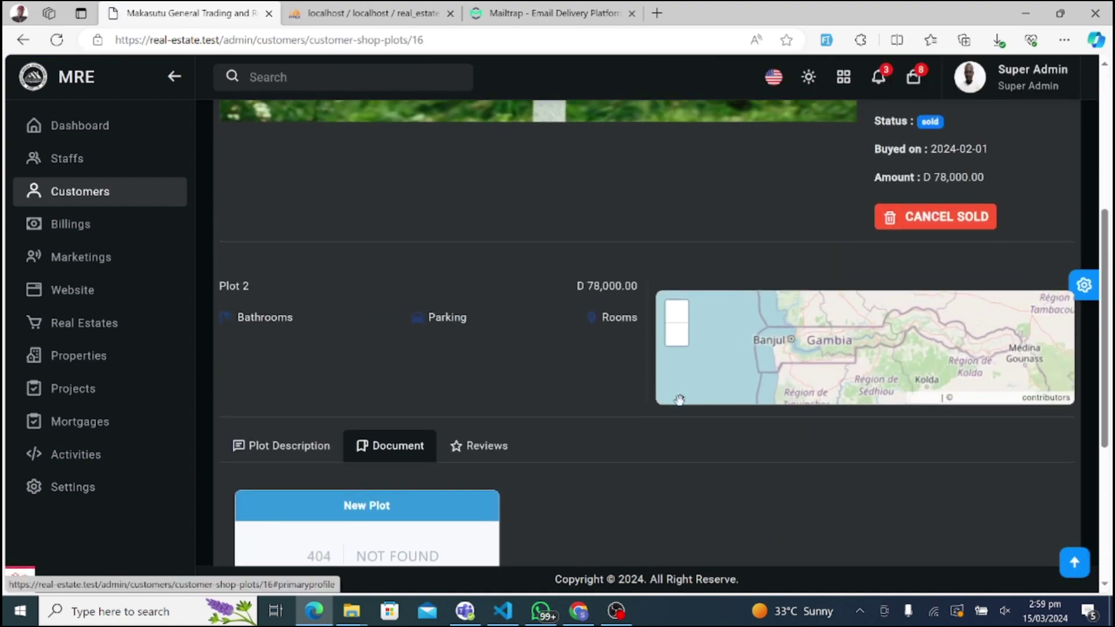
Step: Cancel the sale of Plot 2 with a short test note
{"action": "left_click", "coordinate": [884, 460]}
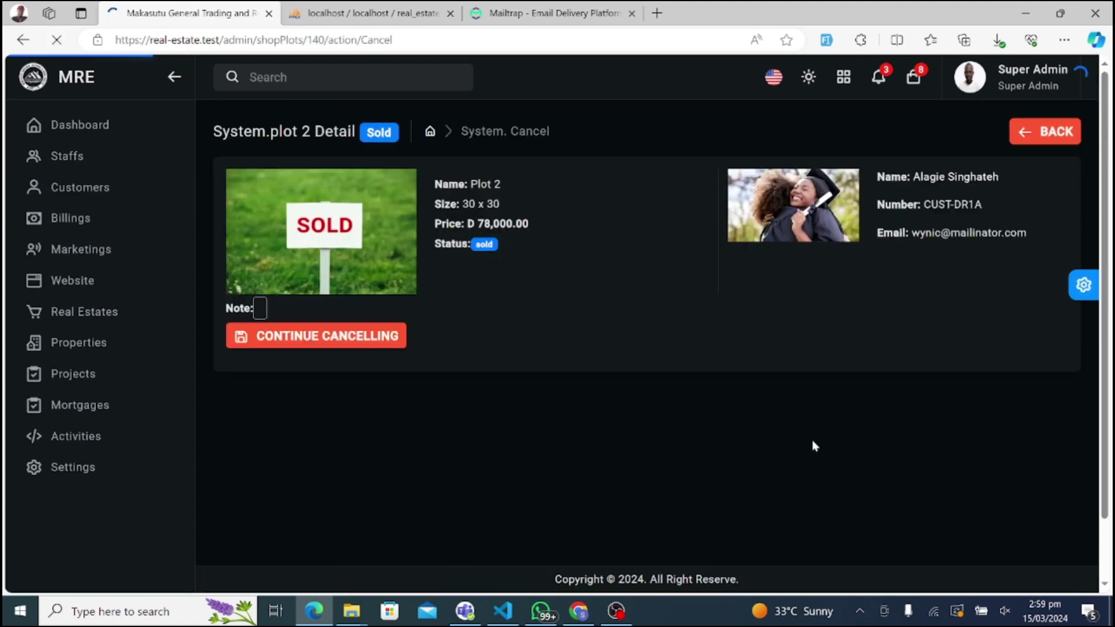
{"action": "type", "text": "This is test cancellation"}
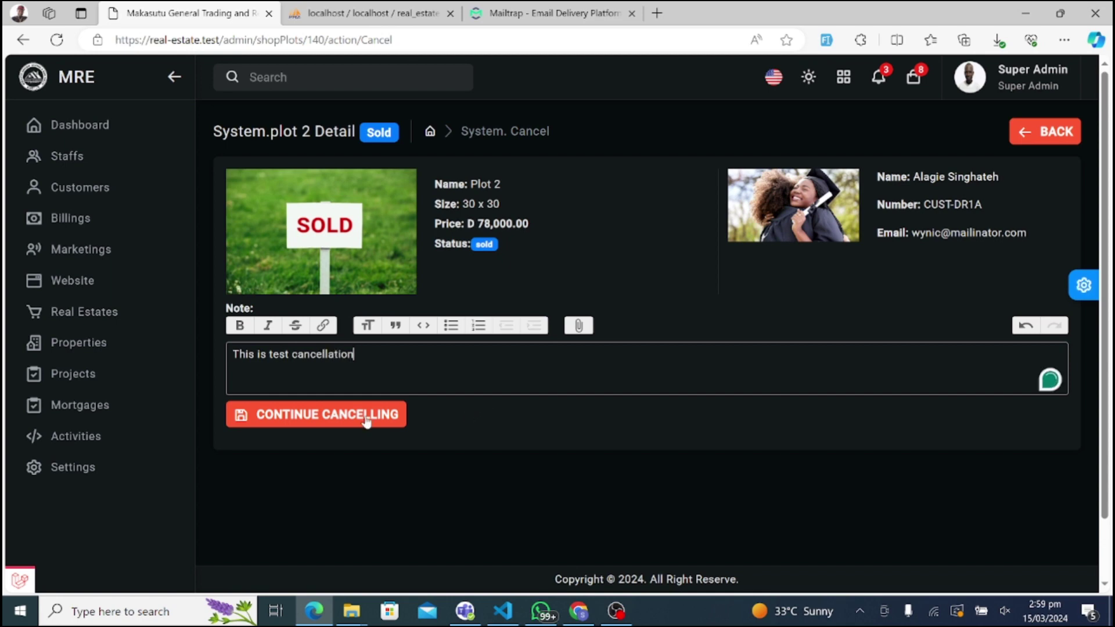
{"action": "left_click", "coordinate": [360, 419]}
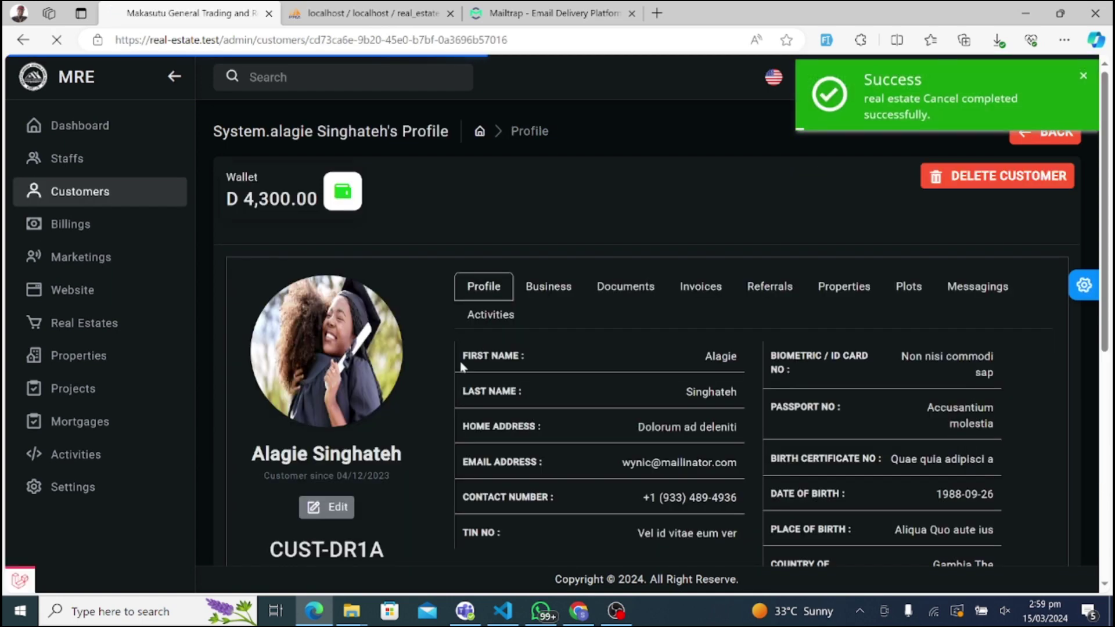
Step: Confirm Plot 2 is listed under Cancelled Plots, then show the customer's member card
{"action": "scroll", "coordinate": [777, 296], "scroll_direction": "down", "scroll_amount": 4}
{"action": "scroll", "coordinate": [812, 319], "scroll_direction": "up", "scroll_amount": 4}
{"action": "left_click", "coordinate": [901, 290]}
{"action": "scroll", "coordinate": [751, 197], "scroll_direction": "down", "scroll_amount": 7}
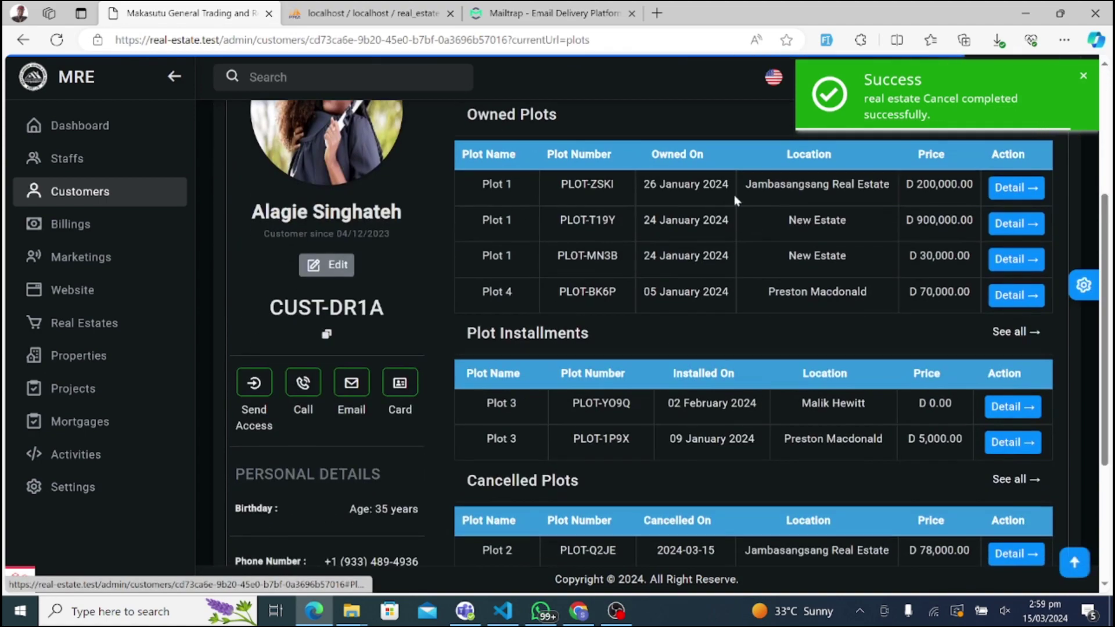
{"action": "left_click_drag", "start_coordinate": [739, 342], "coordinate": [892, 338]}
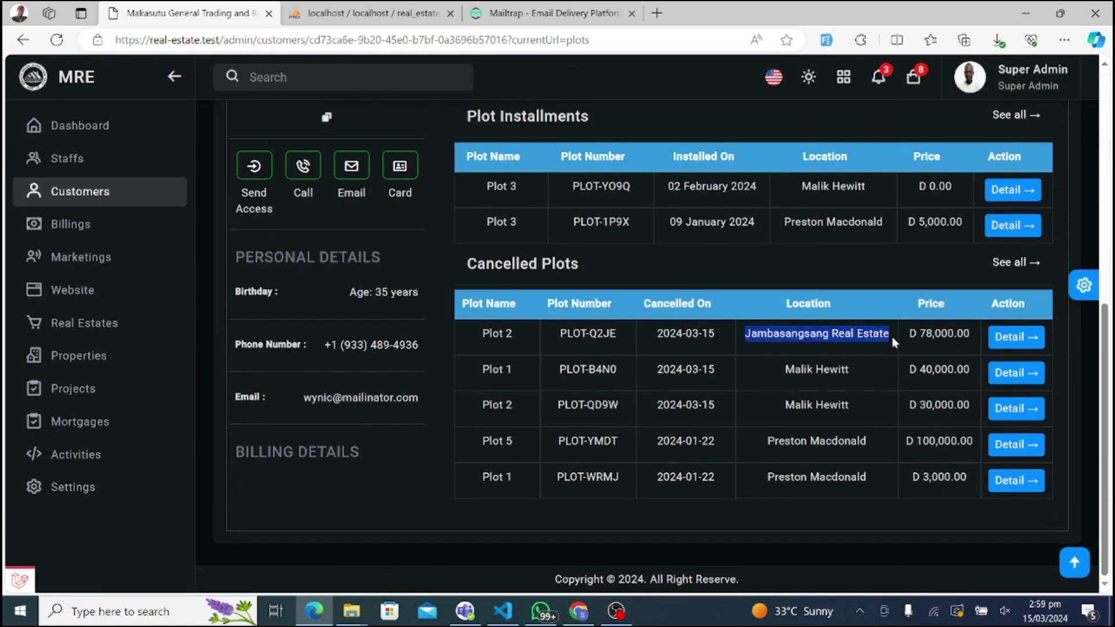
{"action": "left_click", "coordinate": [618, 282]}
{"action": "left_click_drag", "start_coordinate": [462, 265], "coordinate": [607, 269]}
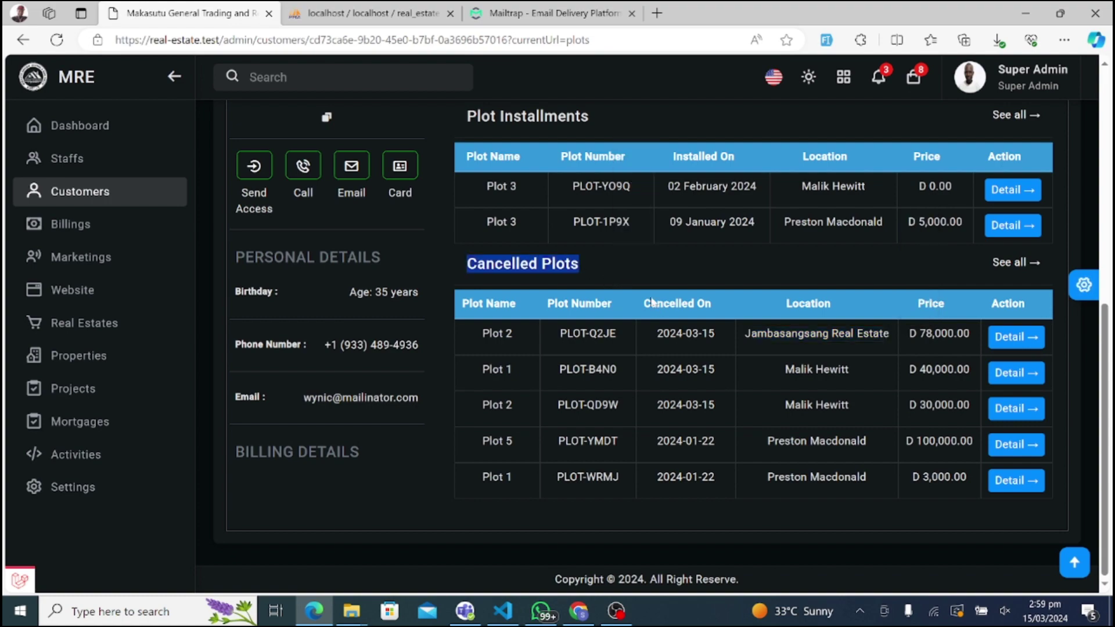
{"action": "scroll", "coordinate": [607, 273], "scroll_direction": "up", "scroll_amount": 4}
{"action": "scroll", "coordinate": [581, 290], "scroll_direction": "down", "scroll_amount": 1}
{"action": "left_click", "coordinate": [400, 327]}
{"action": "scroll", "coordinate": [607, 308], "scroll_direction": "up", "scroll_amount": 3}
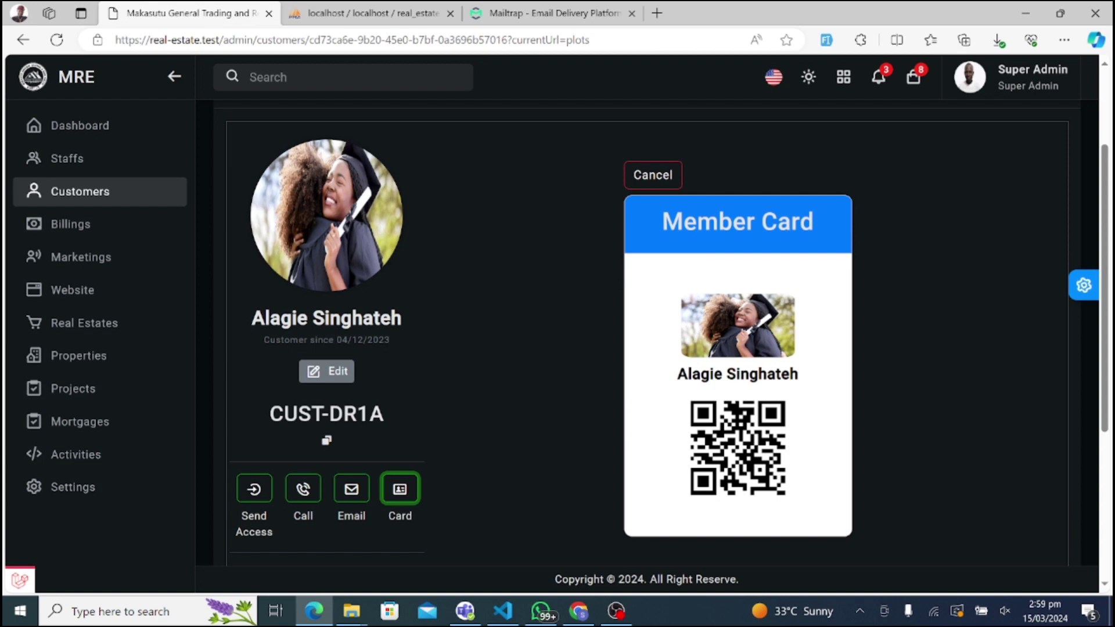
Step: Close the member card and send the customer their access details
{"action": "left_click", "coordinate": [652, 176]}
{"action": "scroll", "coordinate": [302, 413], "scroll_direction": "down", "scroll_amount": 2}
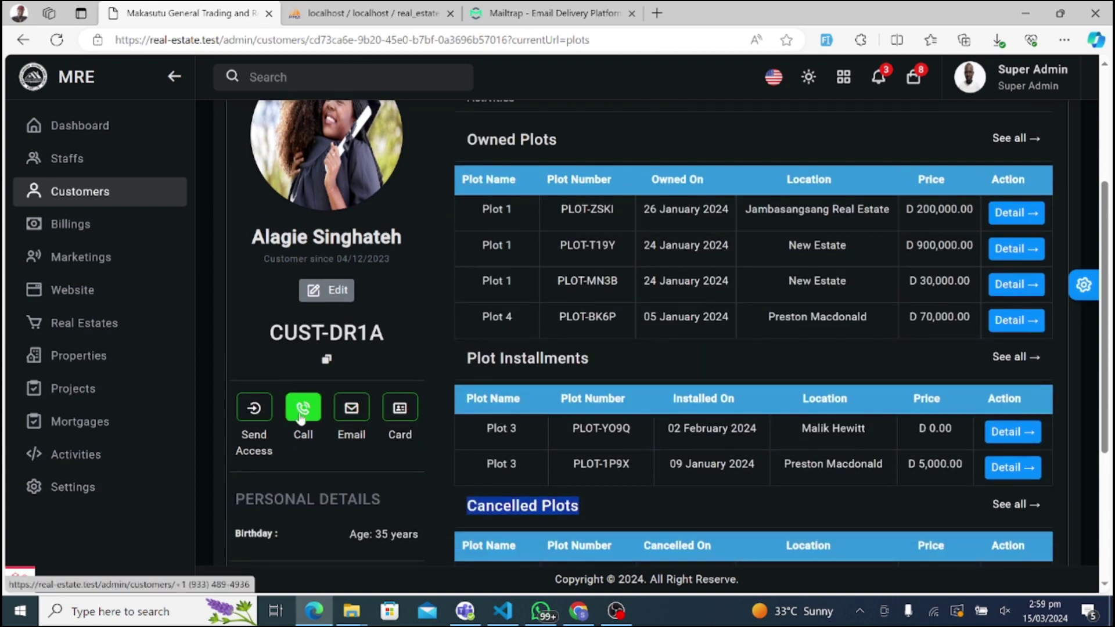
{"action": "left_click", "coordinate": [259, 414]}
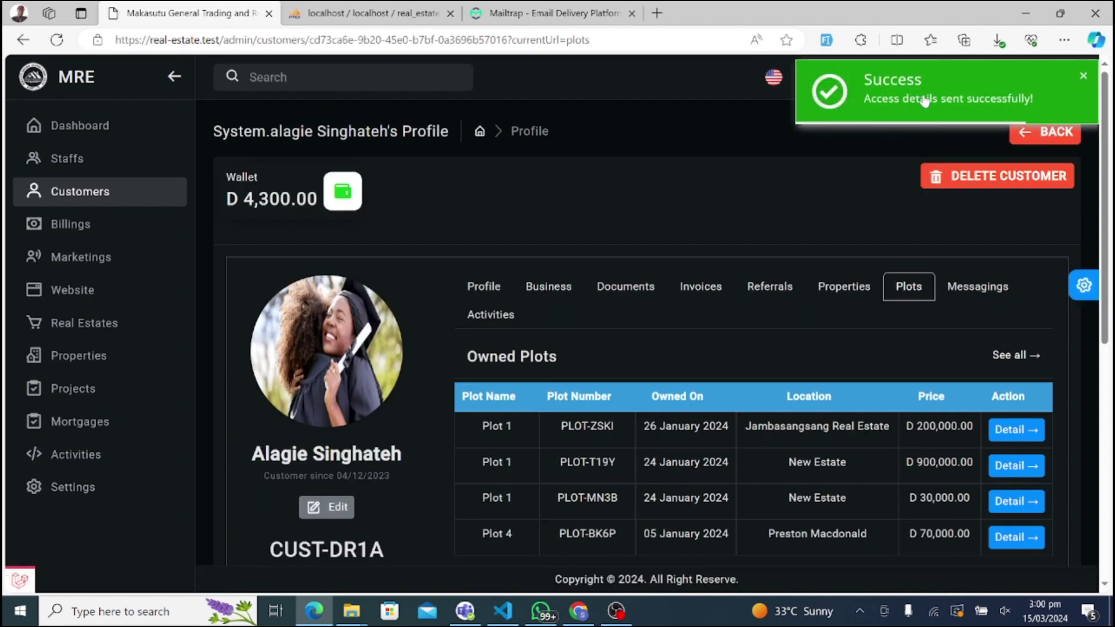
Step: Check the notifications list, then go to Billings
{"action": "left_click", "coordinate": [878, 77]}
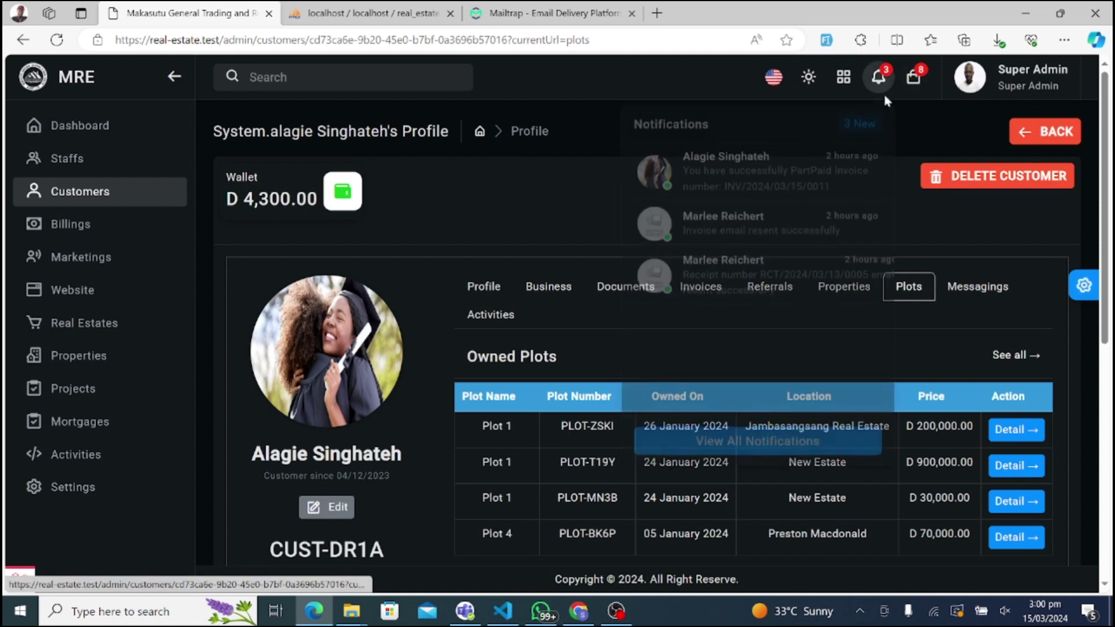
{"action": "left_click", "coordinate": [554, 213]}
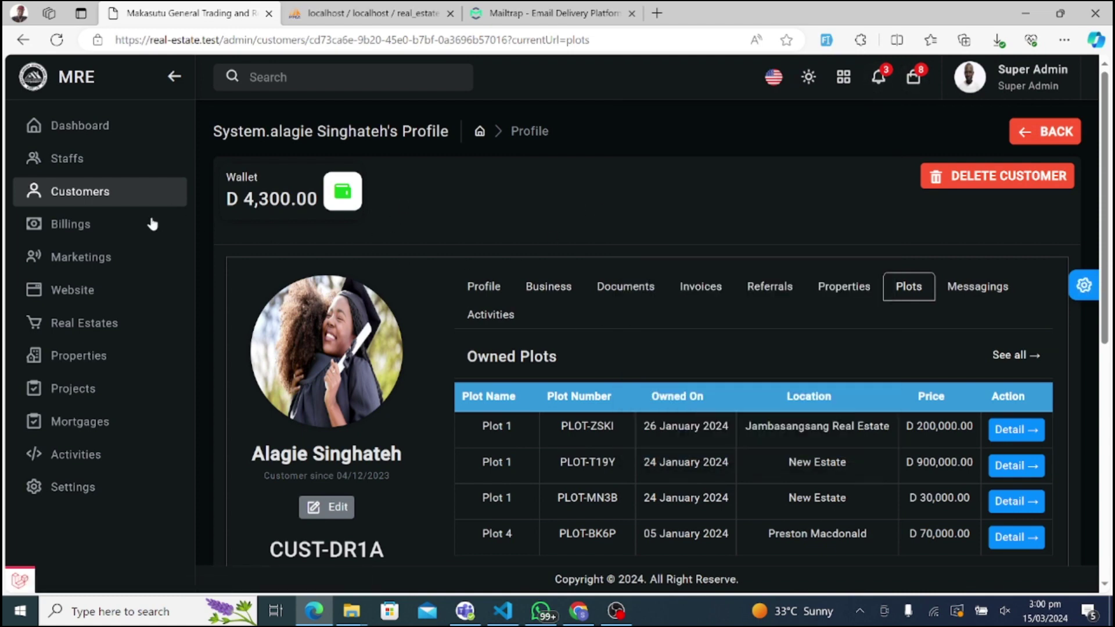
{"action": "left_click", "coordinate": [82, 227]}
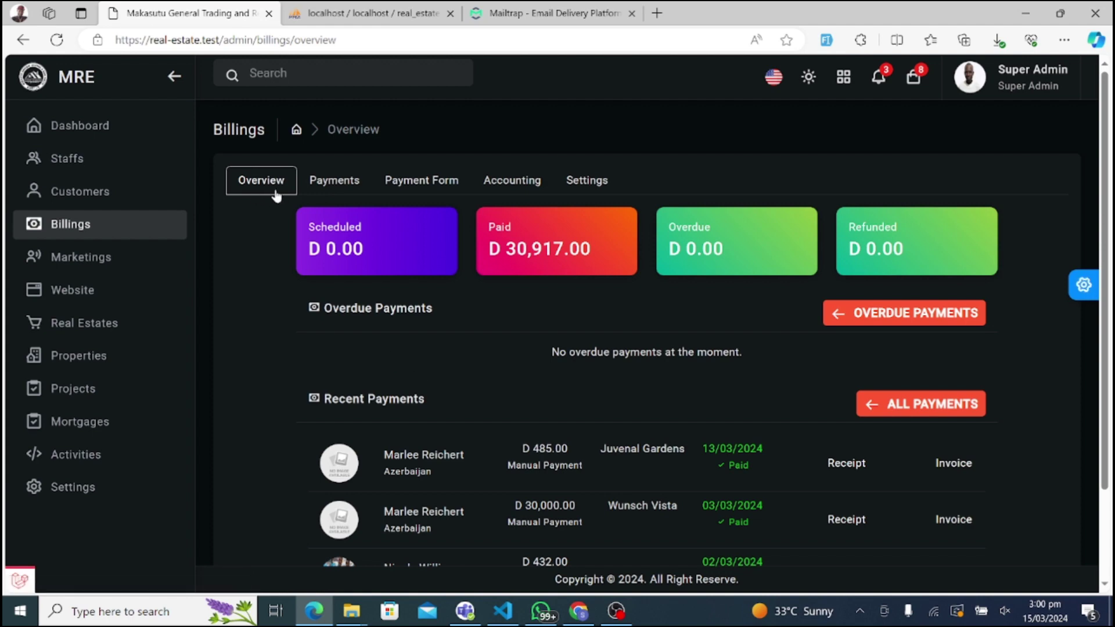
Step: View the unpaid Payments list, the invoice Payment Form, and the Accounting overview's recent payments
{"action": "left_click", "coordinate": [332, 192]}
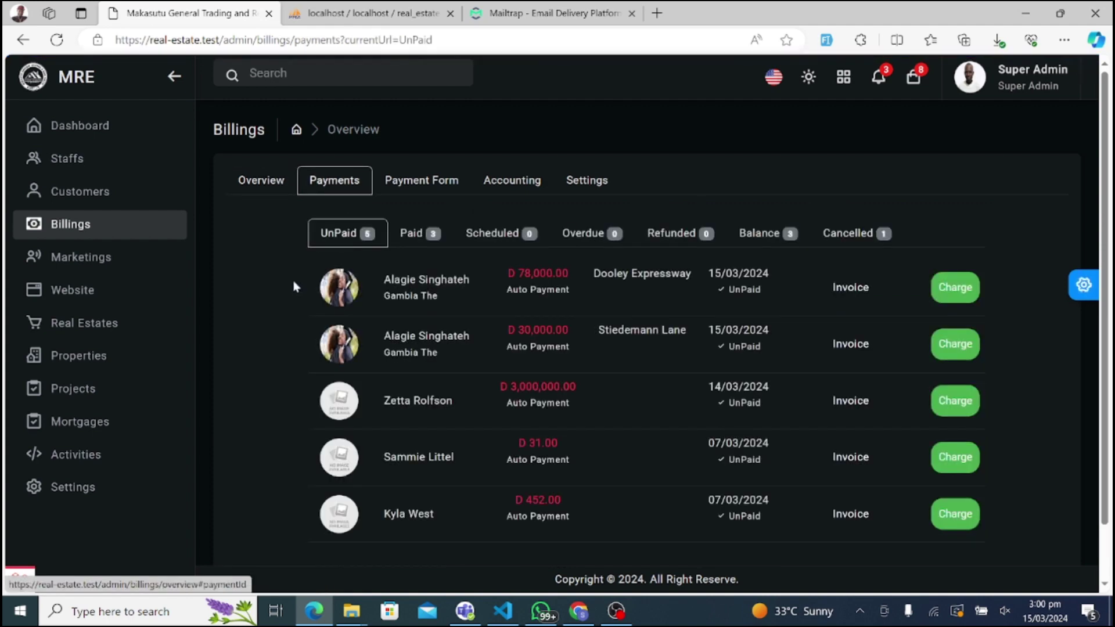
{"action": "left_click", "coordinate": [441, 181]}
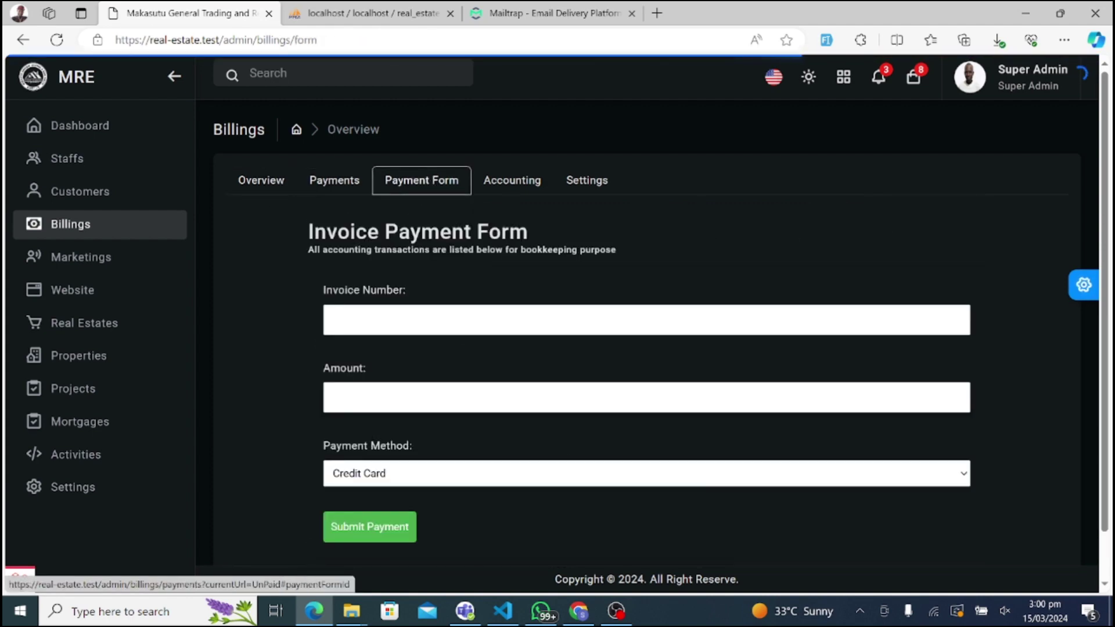
{"action": "left_click", "coordinate": [511, 192]}
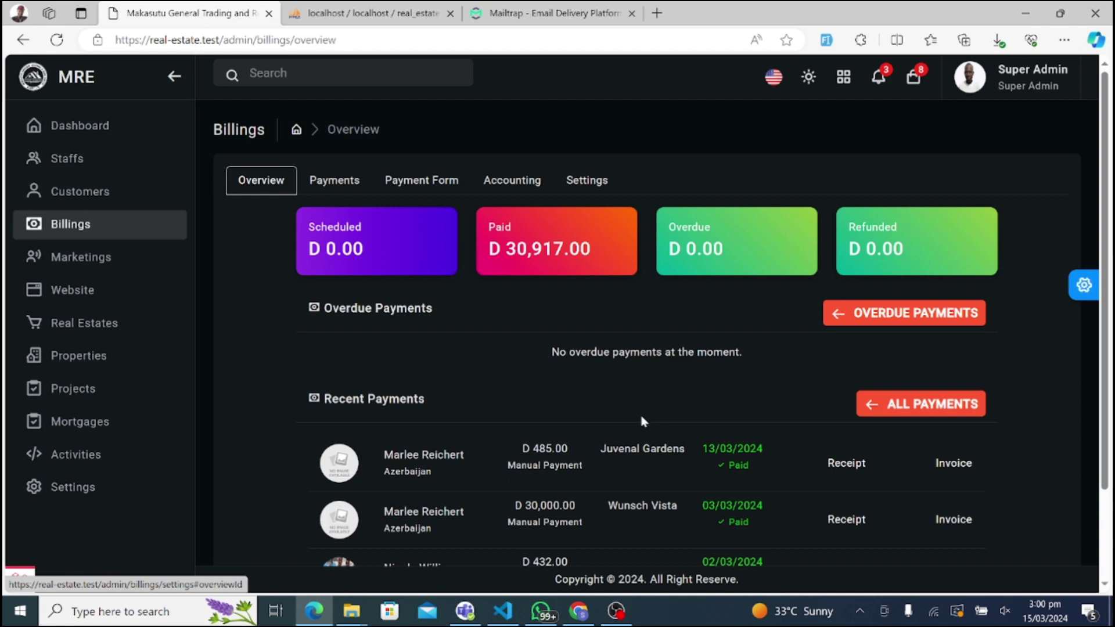
{"action": "scroll", "coordinate": [640, 397], "scroll_direction": "down", "scroll_amount": 1}
{"action": "scroll", "coordinate": [640, 397], "scroll_direction": "up", "scroll_amount": 1}
{"action": "scroll", "coordinate": [762, 343], "scroll_direction": "down", "scroll_amount": 1}
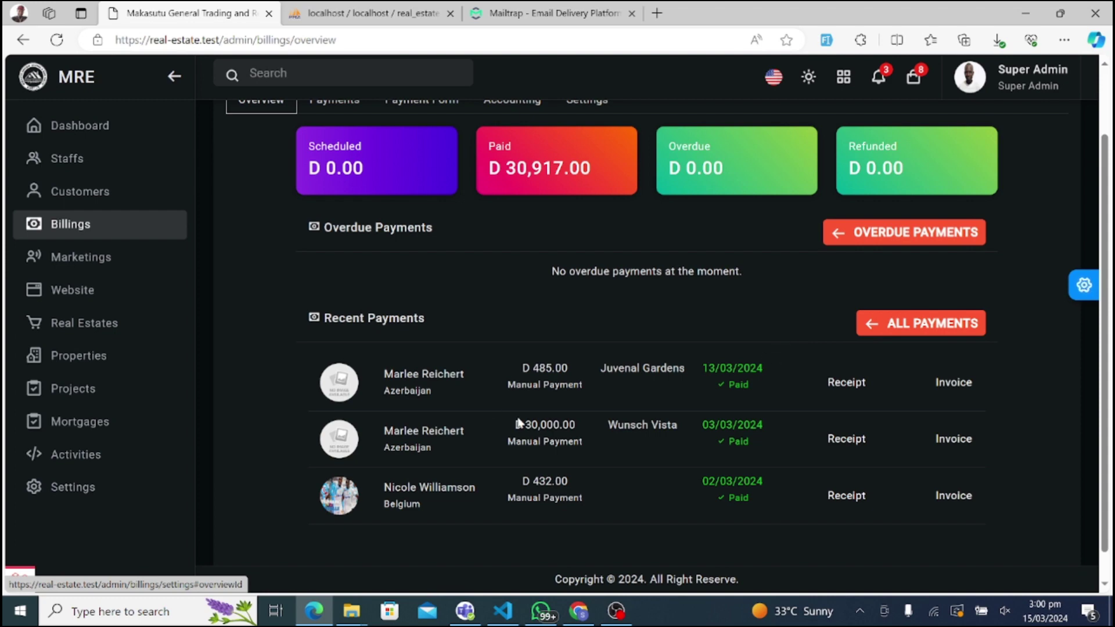
{"action": "left_click", "coordinate": [846, 385]}
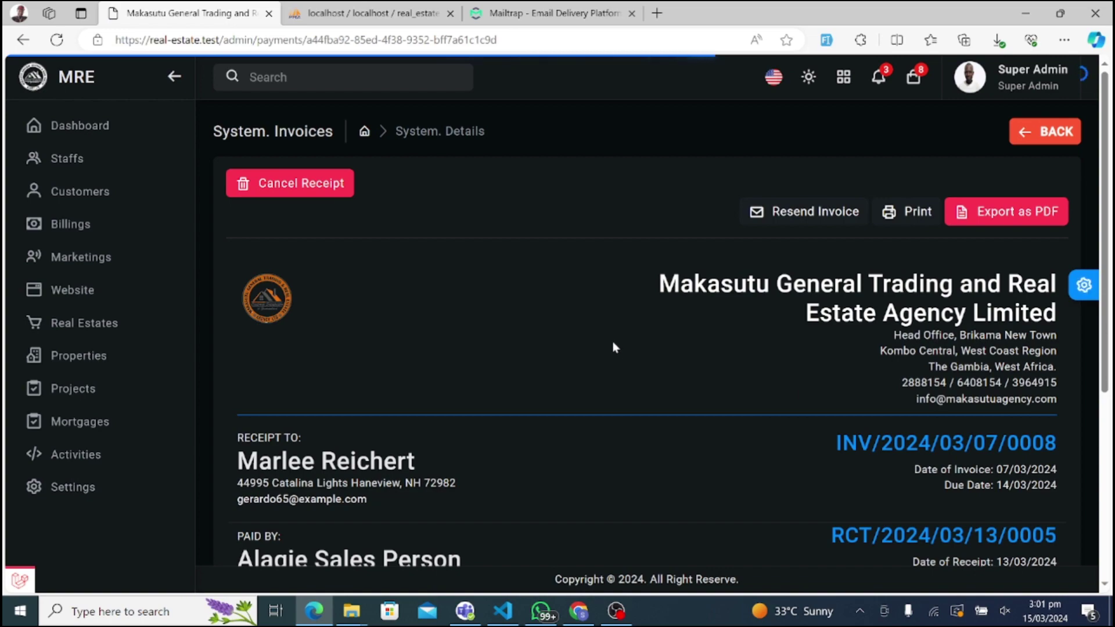
{"action": "scroll", "coordinate": [615, 347], "scroll_direction": "down", "scroll_amount": 5}
{"action": "scroll", "coordinate": [627, 377], "scroll_direction": "up", "scroll_amount": 5}
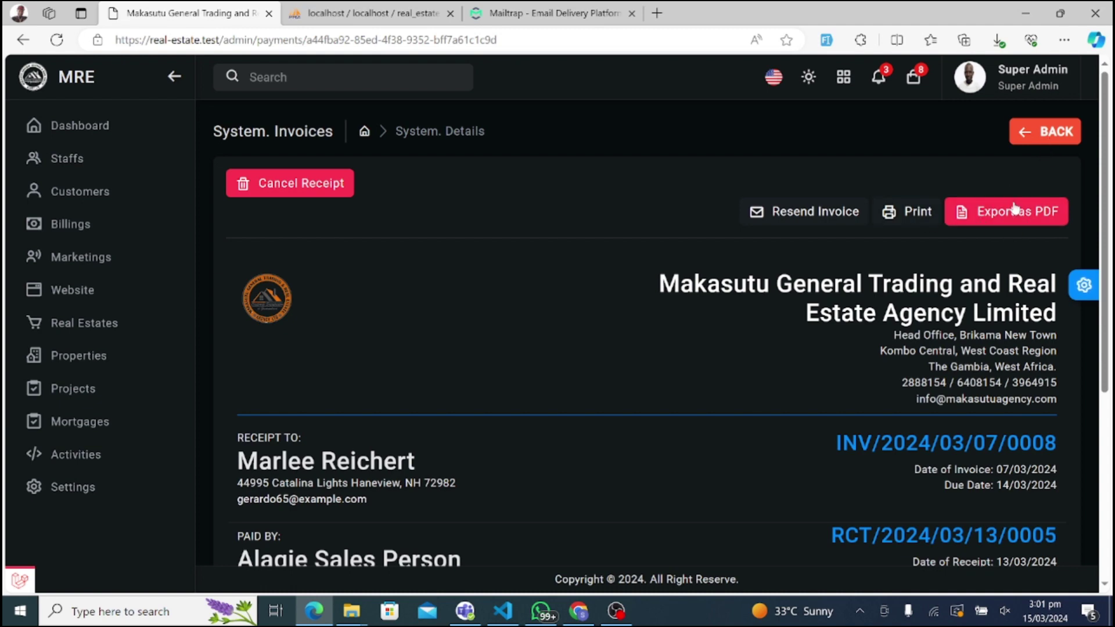
{"action": "left_click", "coordinate": [918, 214]}
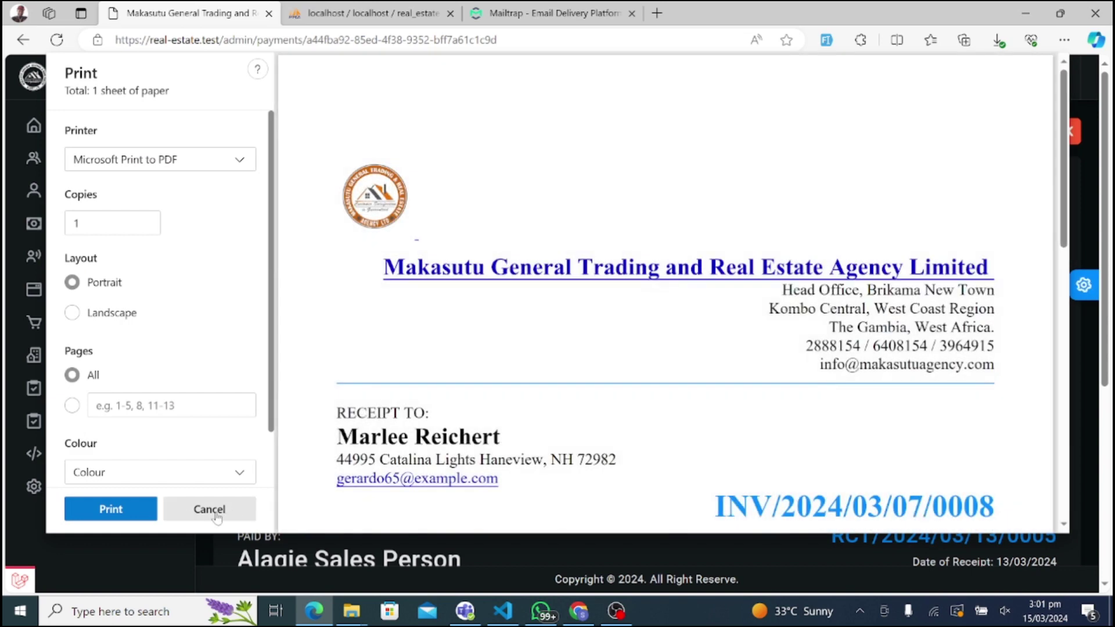
{"action": "left_click", "coordinate": [210, 508]}
{"action": "left_click", "coordinate": [1007, 219]}
{"action": "left_click", "coordinate": [1038, 138]}
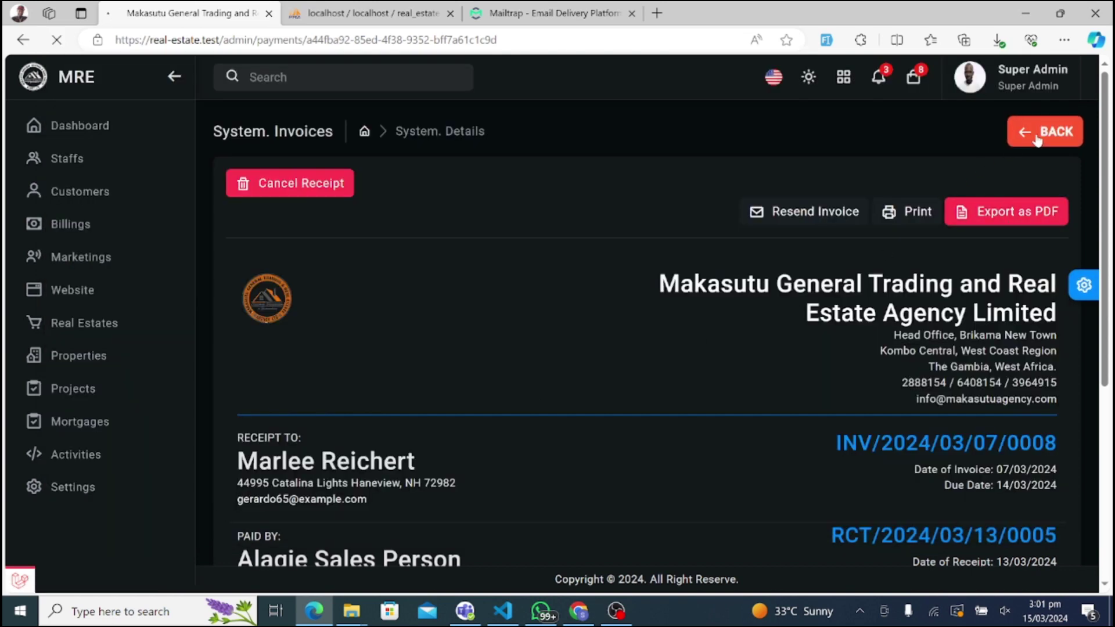
{"action": "scroll", "coordinate": [830, 360], "scroll_direction": "down", "scroll_amount": 2}
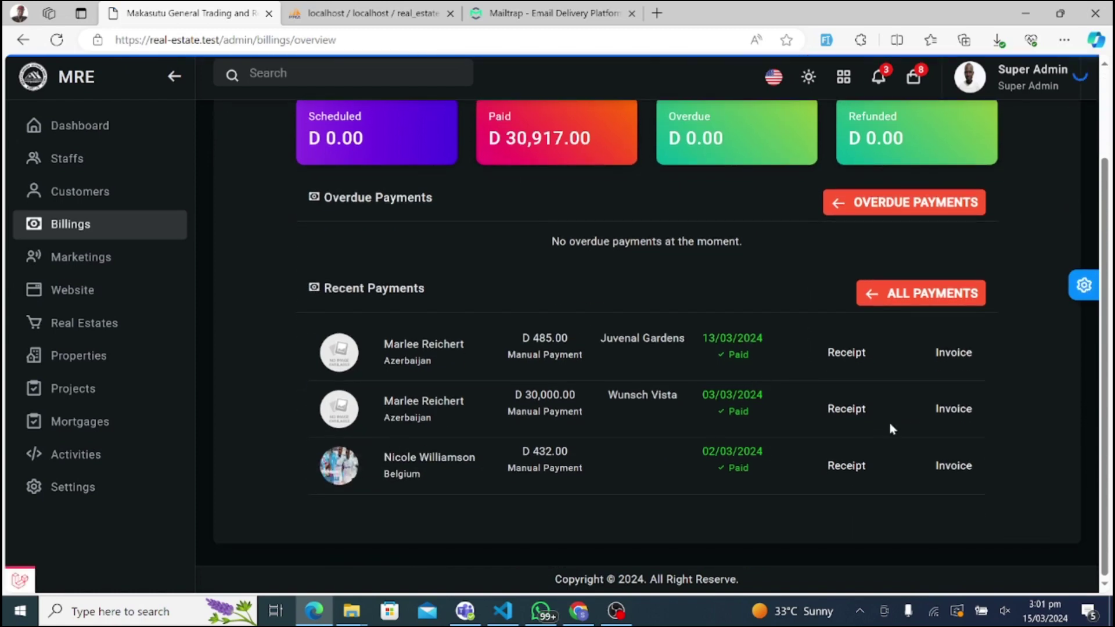
Step: Review the invoice for the D 485.00 payment and return to the Billings overview
{"action": "left_click", "coordinate": [953, 353]}
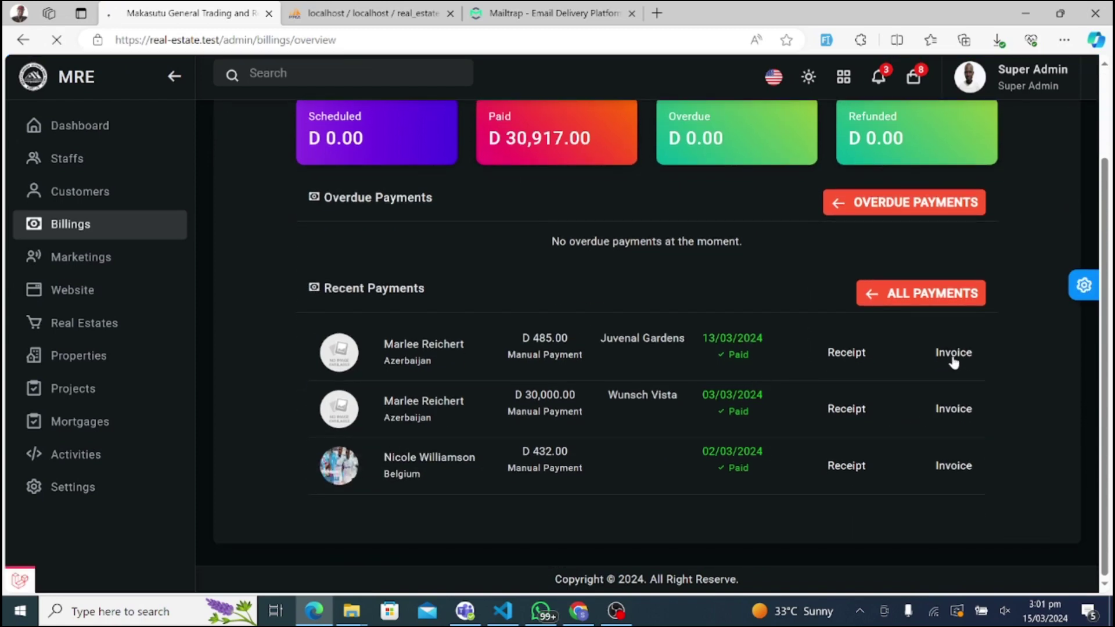
{"action": "scroll", "coordinate": [639, 386], "scroll_direction": "down", "scroll_amount": 5}
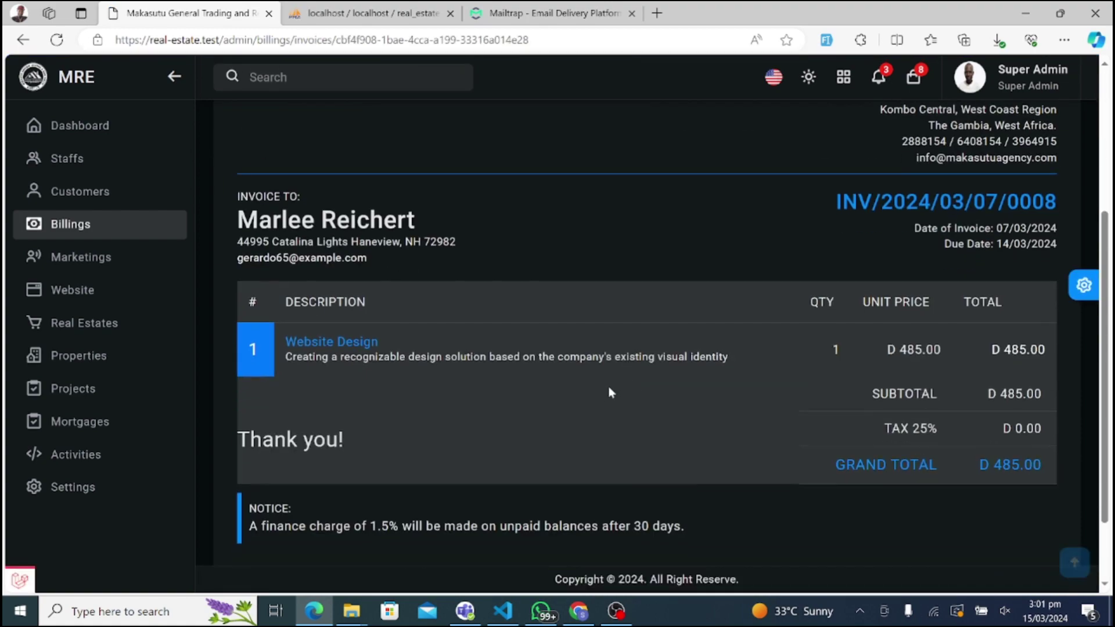
{"action": "scroll", "coordinate": [765, 386], "scroll_direction": "down", "scroll_amount": 3}
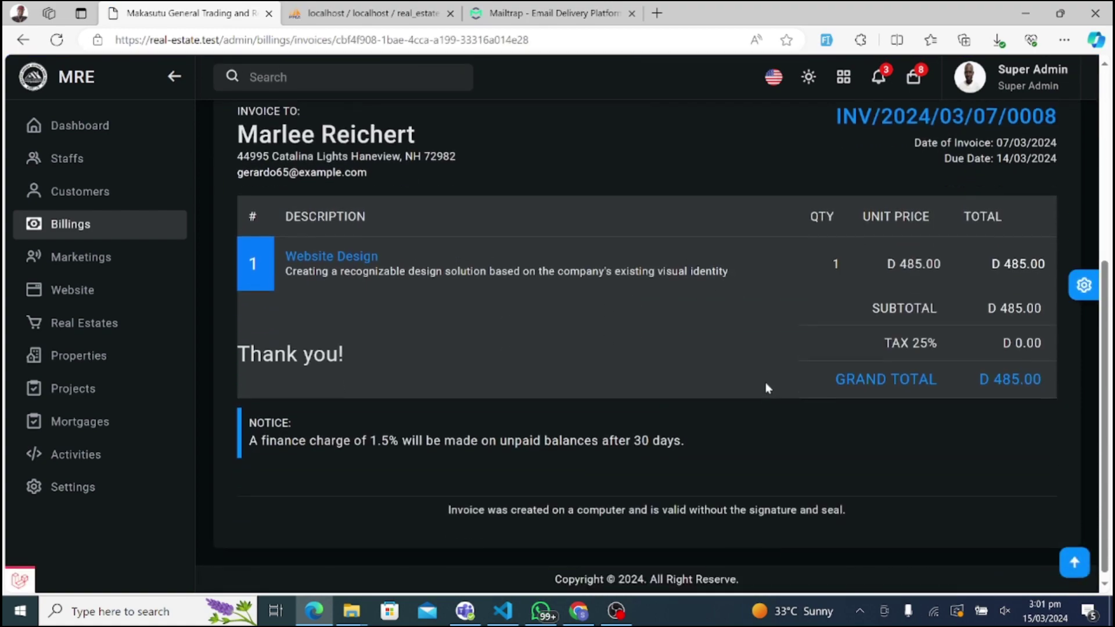
{"action": "scroll", "coordinate": [765, 385], "scroll_direction": "up", "scroll_amount": 6}
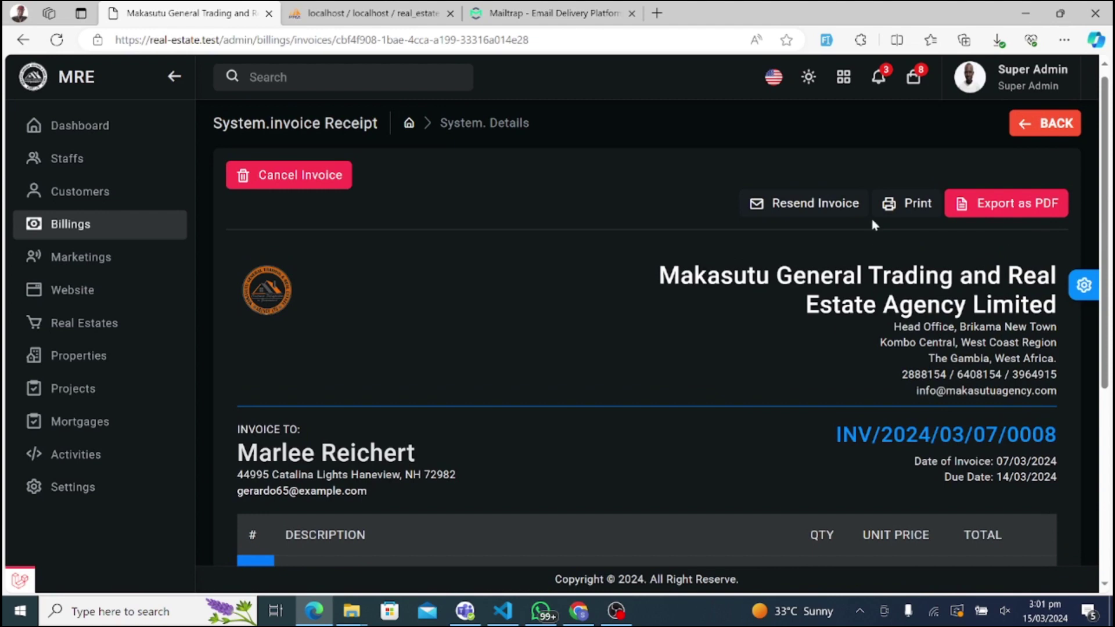
{"action": "scroll", "coordinate": [985, 179], "scroll_direction": "up", "scroll_amount": 1}
{"action": "left_click", "coordinate": [1041, 135]}
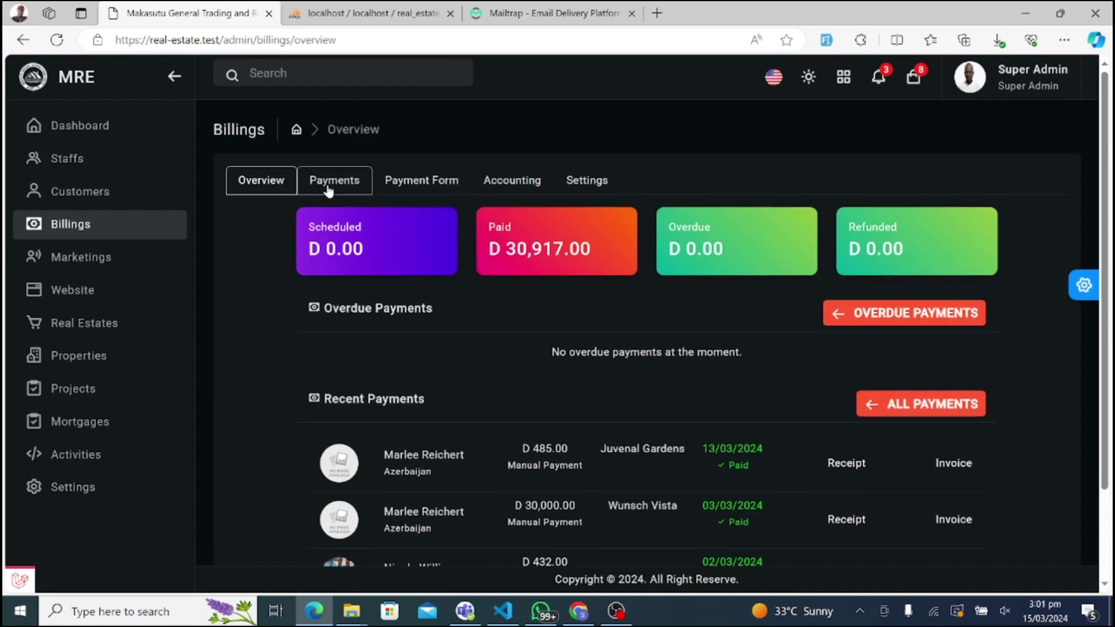
Step: Charge the D 78,000.00 invoice with a 78000 cash payment noted 'This is complete payment'
{"action": "left_click", "coordinate": [330, 182]}
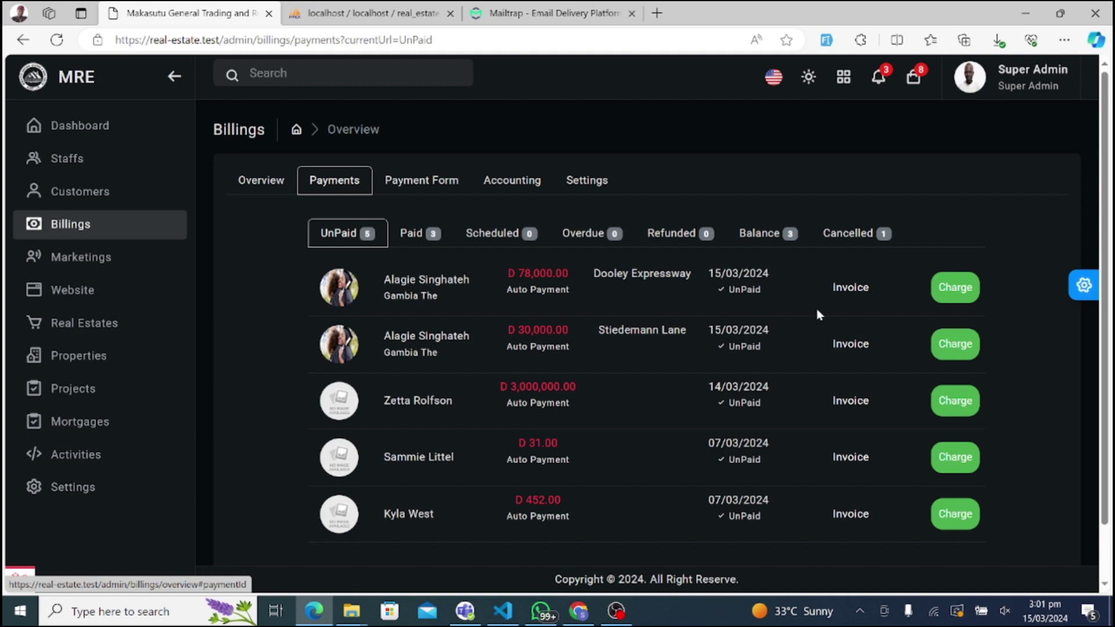
{"action": "left_click", "coordinate": [945, 299]}
{"action": "left_click", "coordinate": [298, 400]}
{"action": "key", "text": "Return"}
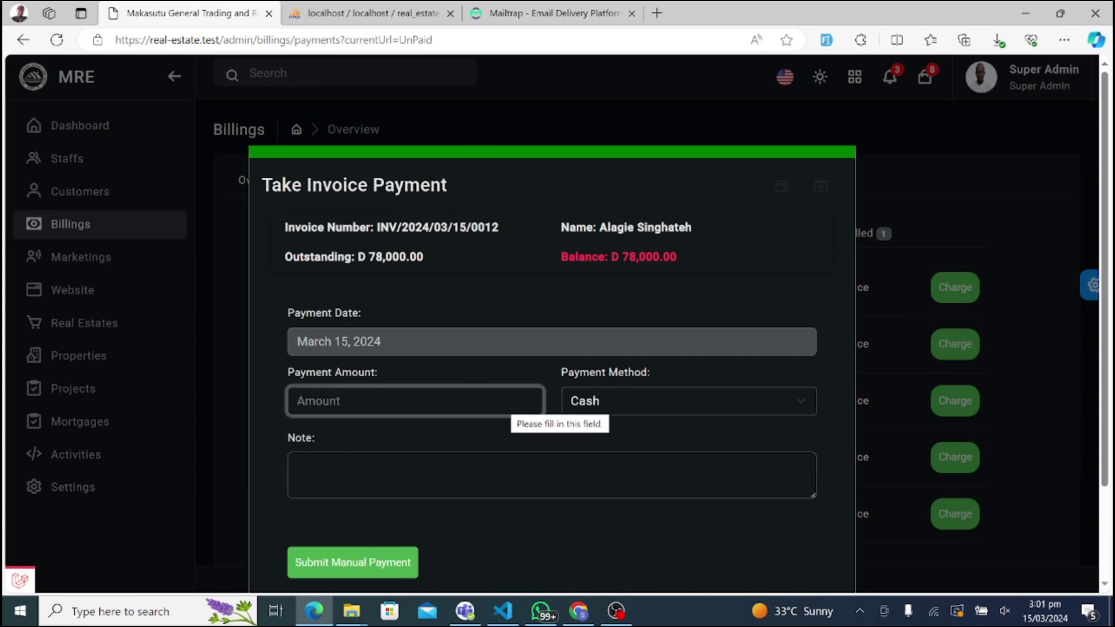
{"action": "type", "text": "78000"}
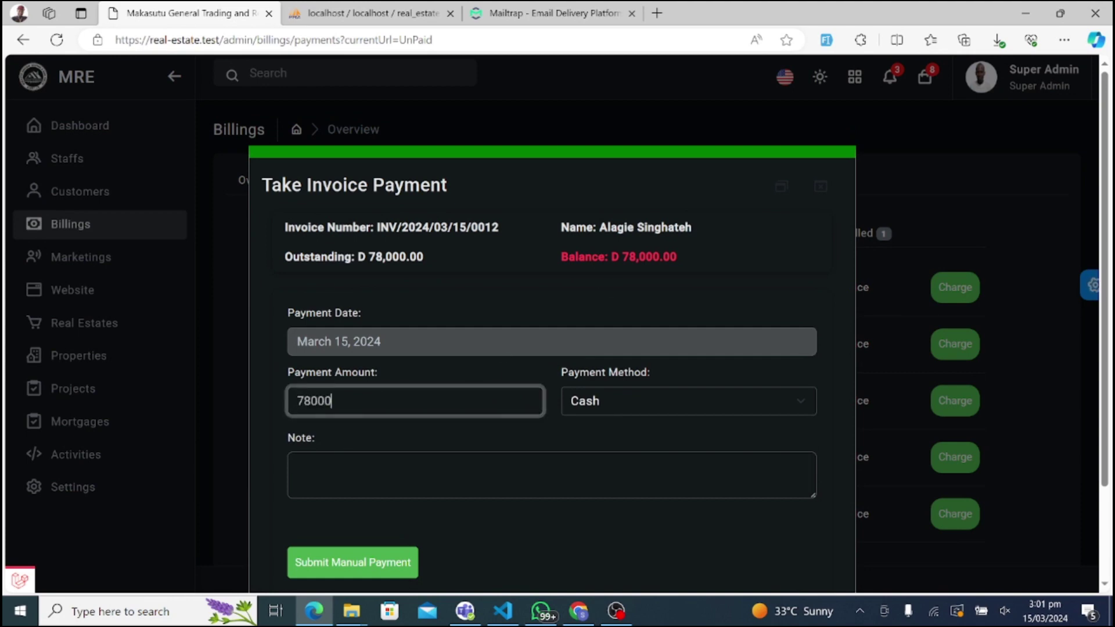
{"action": "left_click", "coordinate": [297, 466]}
{"action": "type", "text": "This is complete payment"}
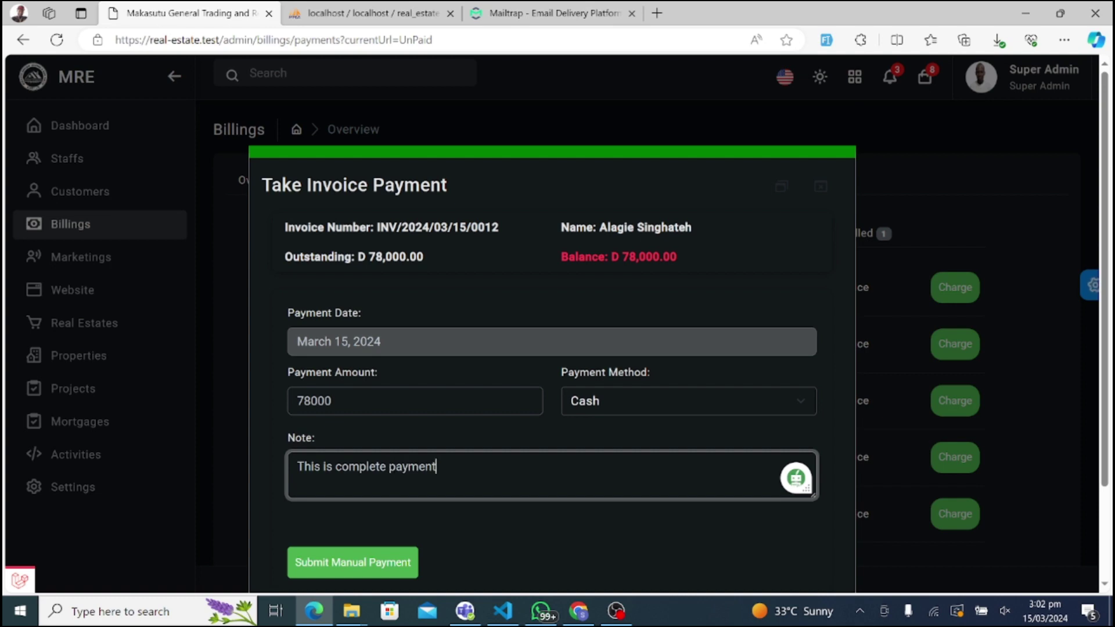
{"action": "left_click", "coordinate": [368, 564]}
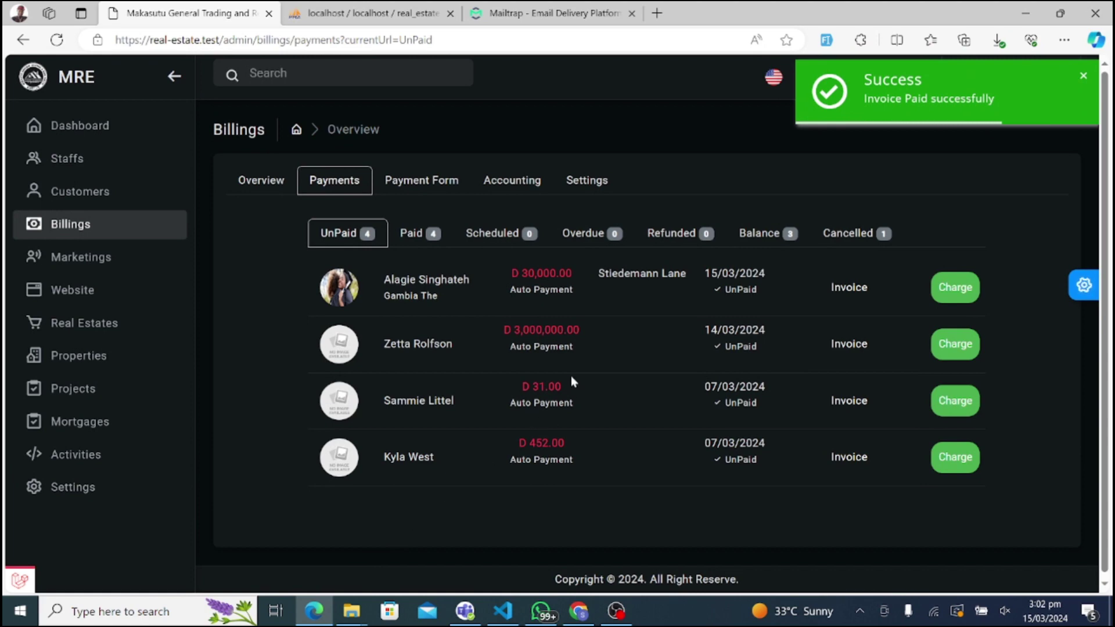
Step: In the Paid list, check the D 78,000.00 receipt showing a D 0.00 balance, then go back
{"action": "left_click", "coordinate": [410, 235]}
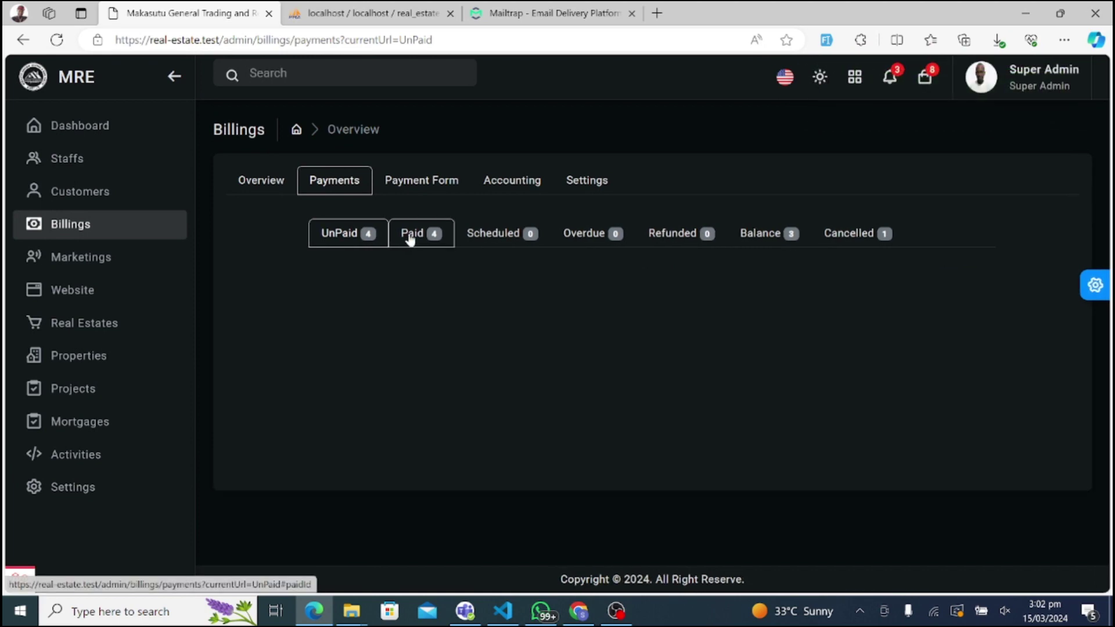
{"action": "left_click", "coordinate": [57, 39]}
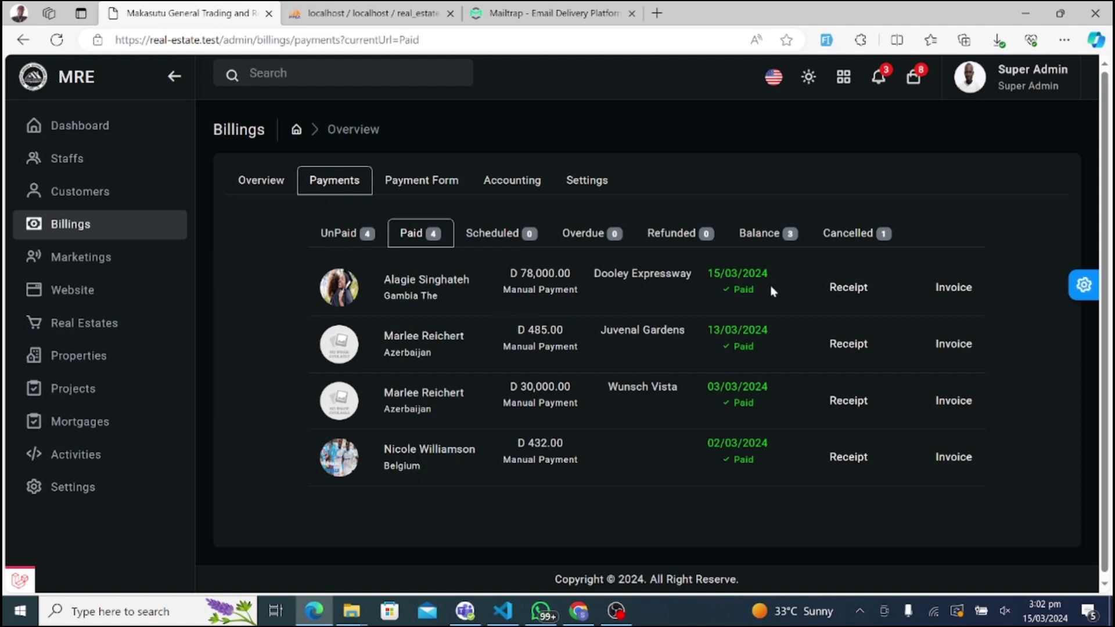
{"action": "left_click", "coordinate": [851, 288]}
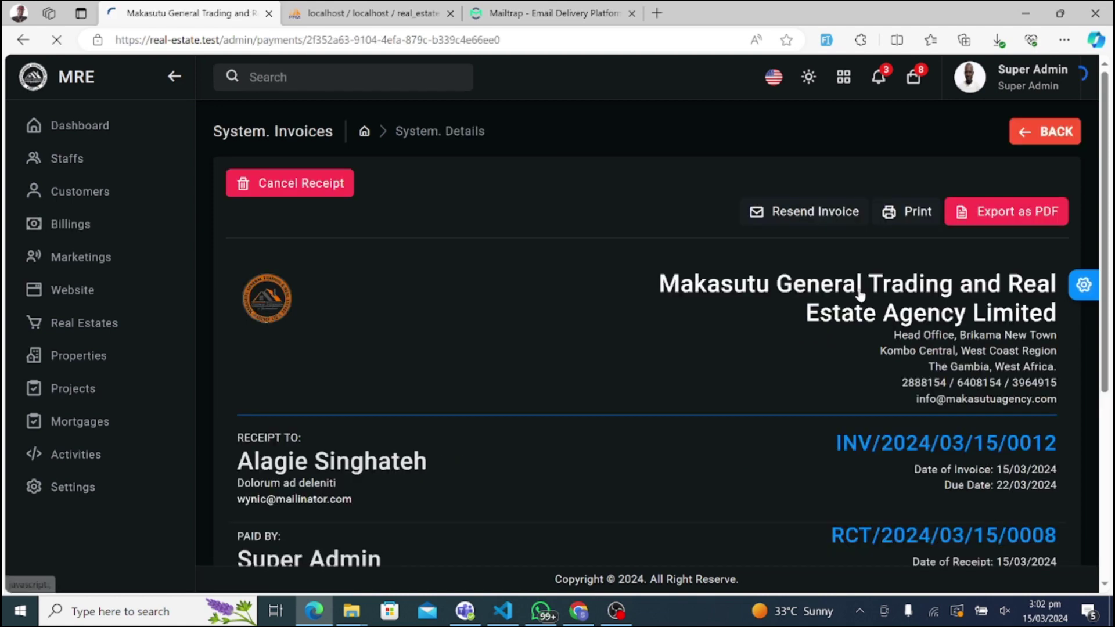
{"action": "scroll", "coordinate": [722, 356], "scroll_direction": "down", "scroll_amount": 5}
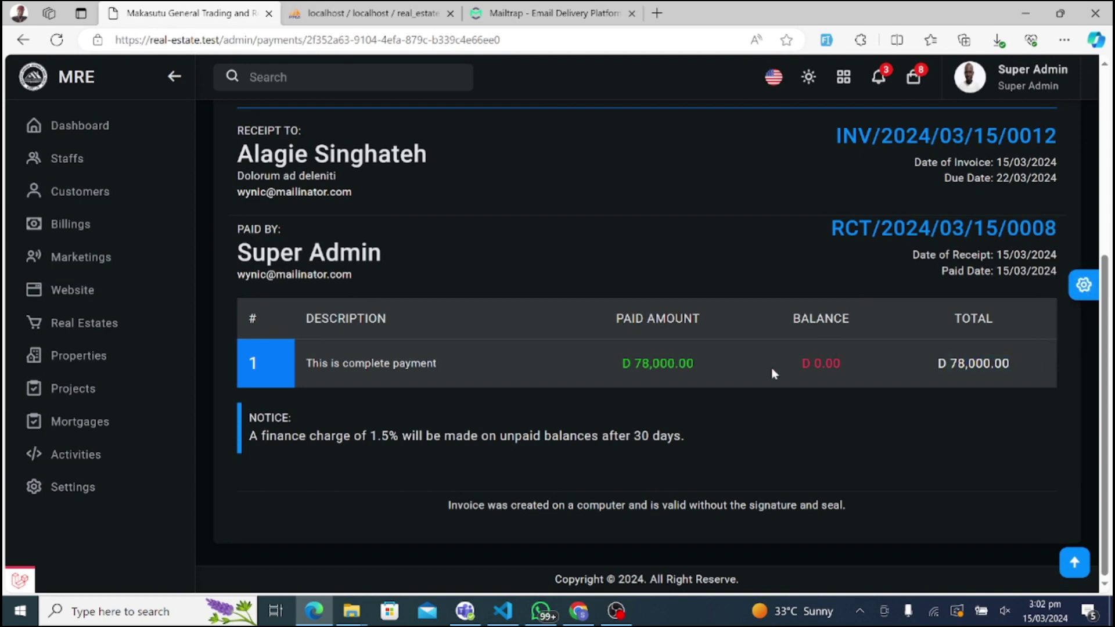
{"action": "scroll", "coordinate": [628, 377], "scroll_direction": "up", "scroll_amount": 5}
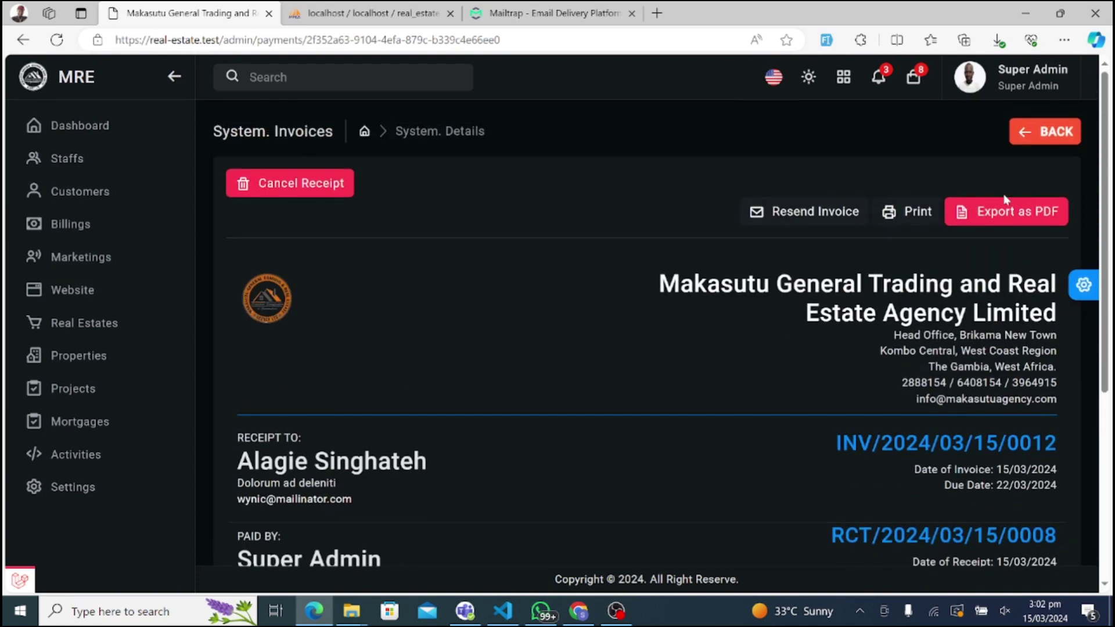
{"action": "left_click", "coordinate": [1057, 134]}
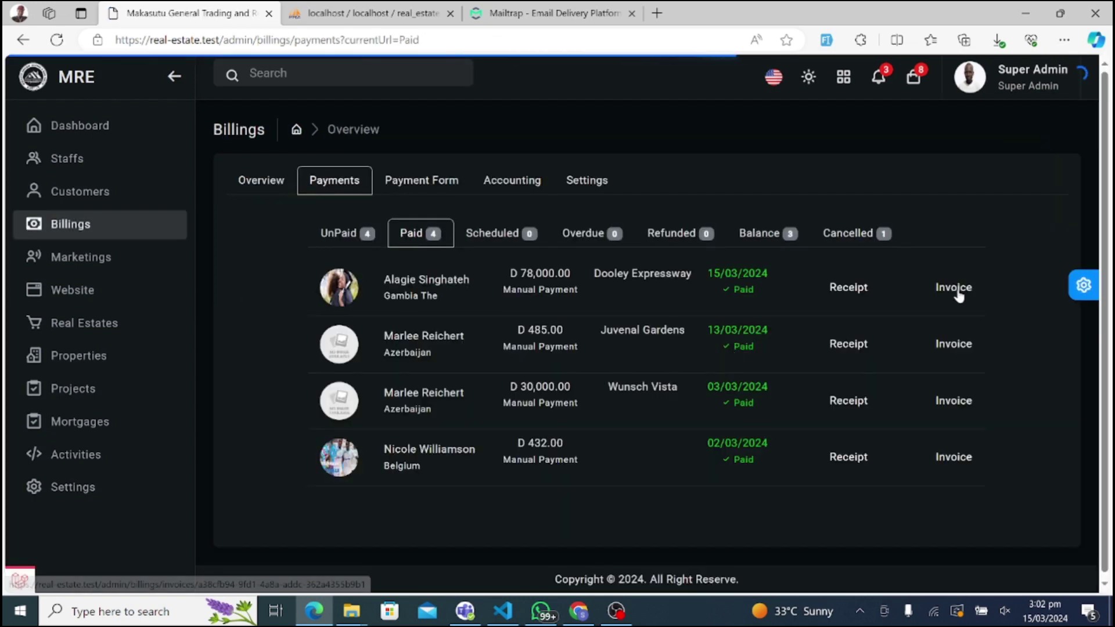
Step: Review the paid D 78,000.00 invoice's tax and grand total, then return to payments
{"action": "left_click", "coordinate": [955, 290]}
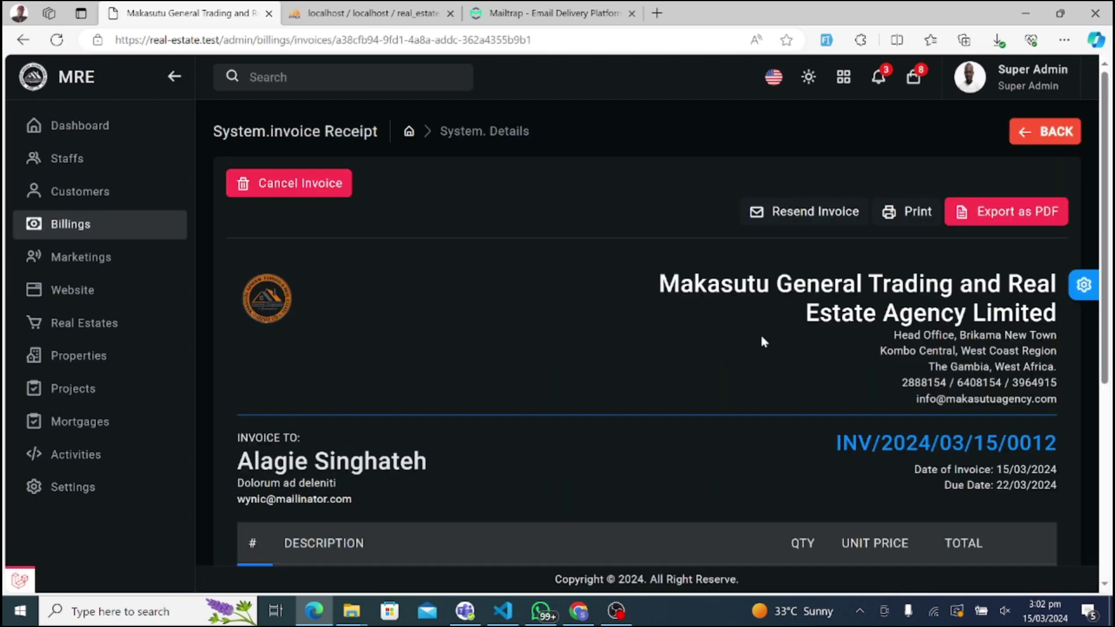
{"action": "scroll", "coordinate": [764, 341], "scroll_direction": "down", "scroll_amount": 5}
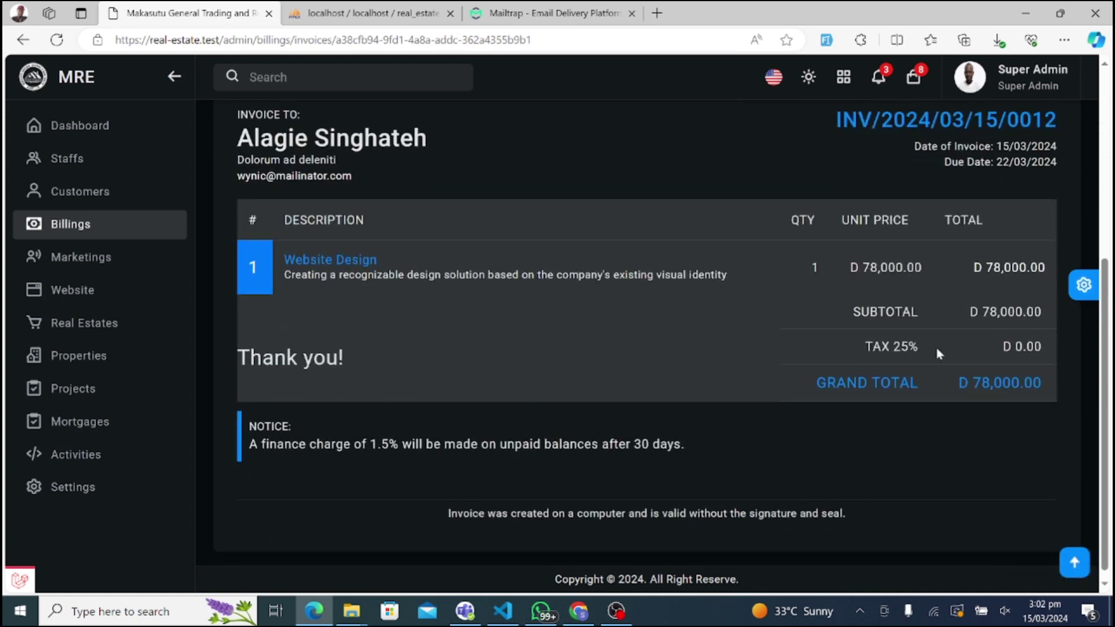
{"action": "left_click_drag", "start_coordinate": [1017, 347], "coordinate": [891, 350]}
{"action": "left_click", "coordinate": [762, 344]}
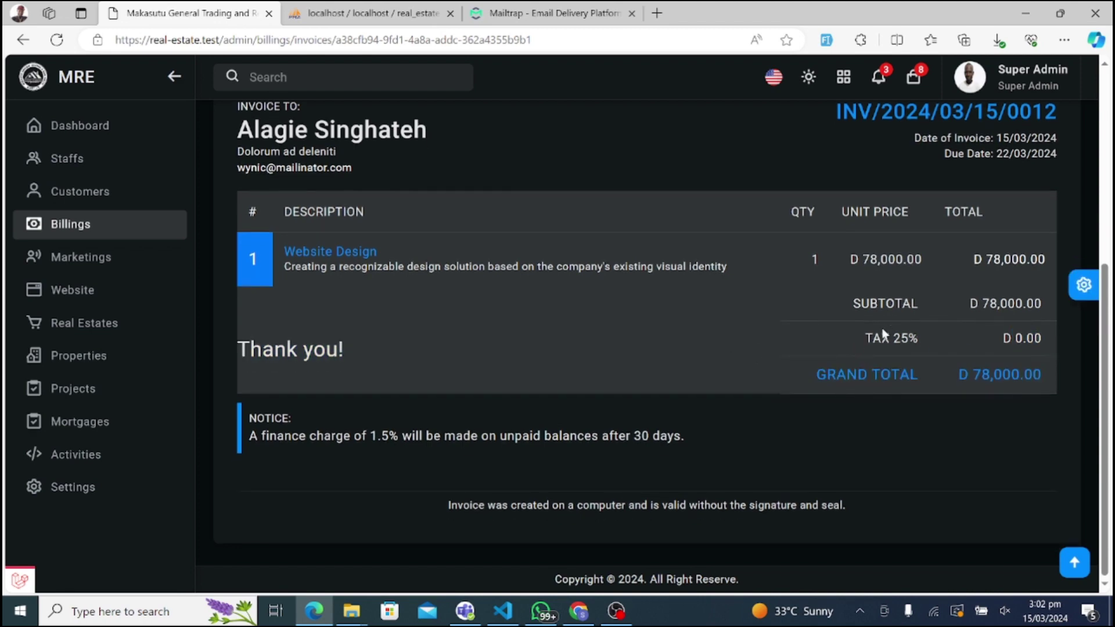
{"action": "scroll", "coordinate": [839, 294], "scroll_direction": "up", "scroll_amount": 5}
{"action": "left_click", "coordinate": [1041, 143]}
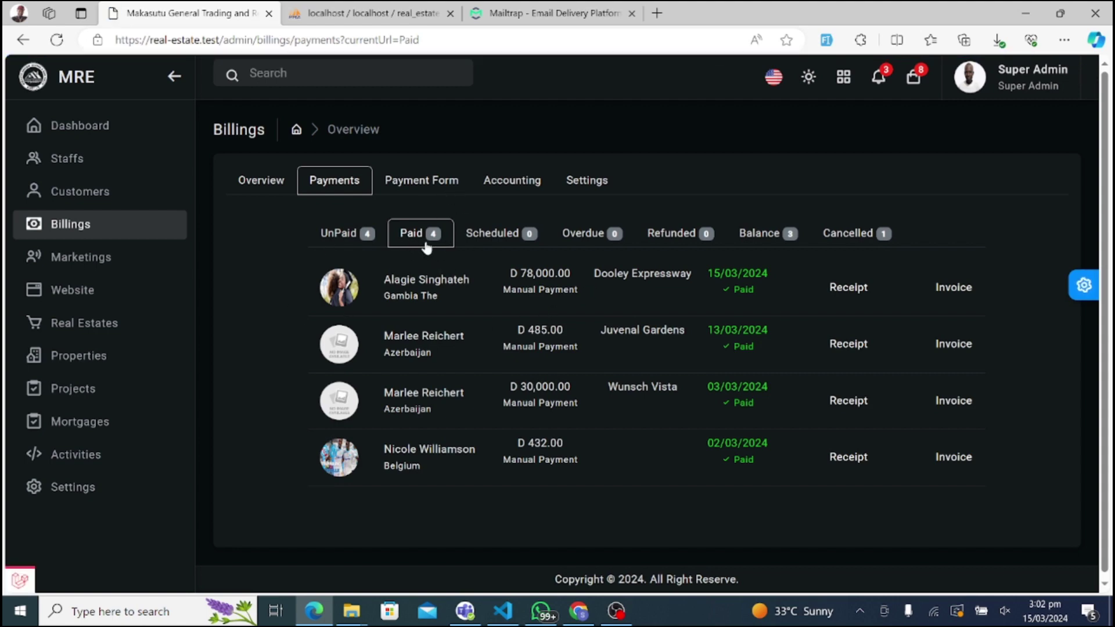
Step: Check the Scheduled, Overdue, Refunded, Balance and Cancelled payment lists, then open Marketings
{"action": "left_click", "coordinate": [479, 239]}
{"action": "left_click", "coordinate": [583, 235]}
{"action": "left_click", "coordinate": [662, 238]}
{"action": "left_click", "coordinate": [759, 242]}
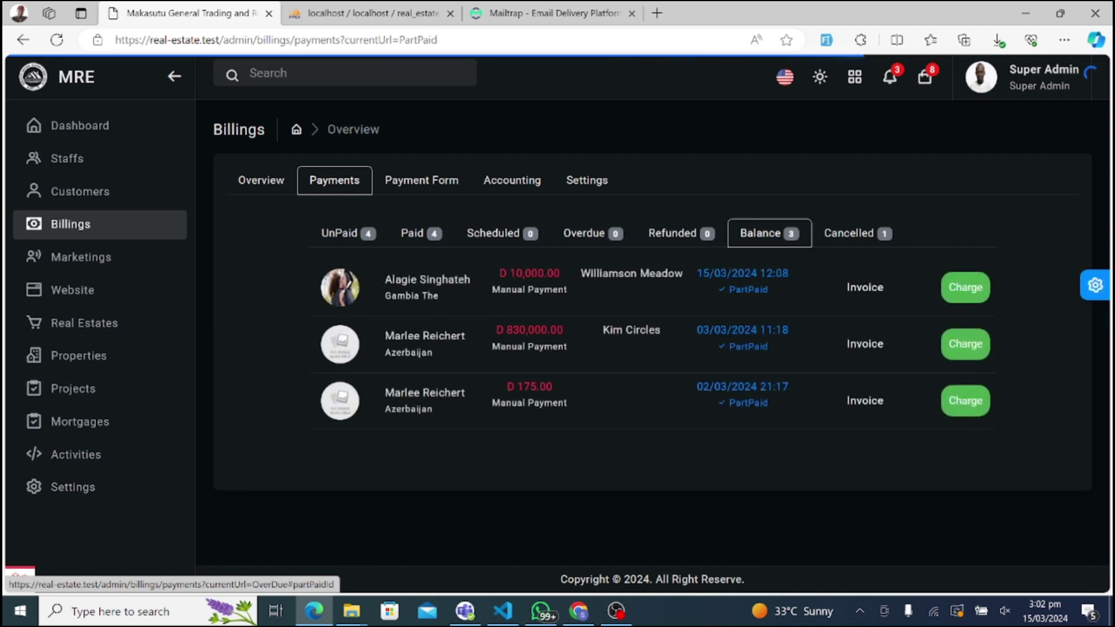
{"action": "left_click", "coordinate": [853, 234]}
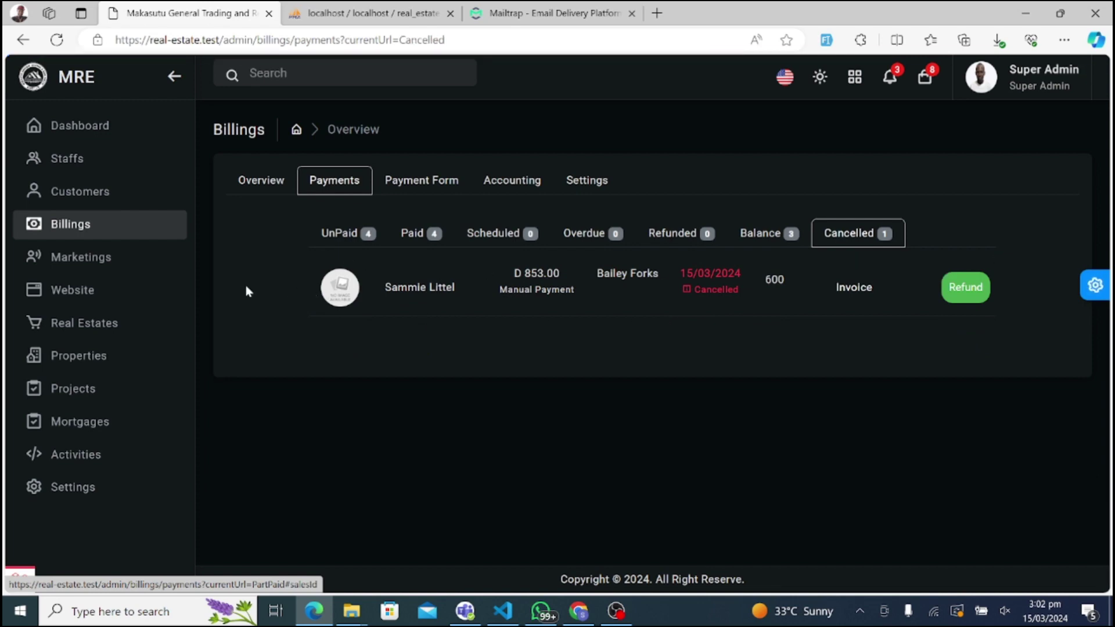
{"action": "left_click", "coordinate": [99, 261]}
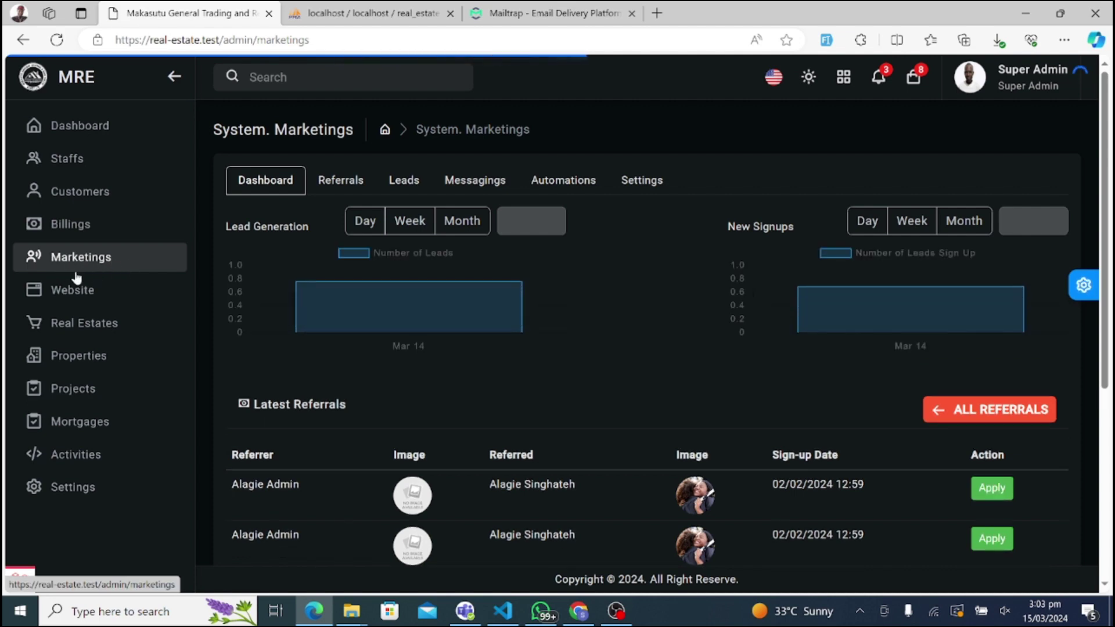
Step: Inspect the marketing dashboard charts, including the Mar 14 lead count
{"action": "left_click", "coordinate": [378, 231]}
{"action": "mouse_move", "coordinate": [435, 313]}
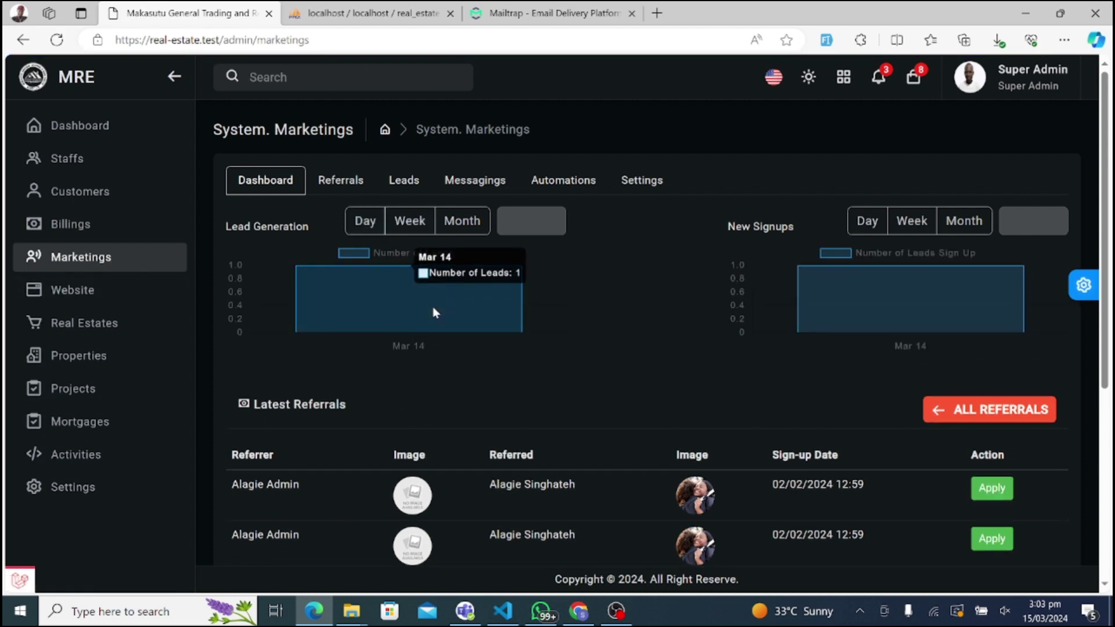
{"action": "mouse_move", "coordinate": [919, 313]}
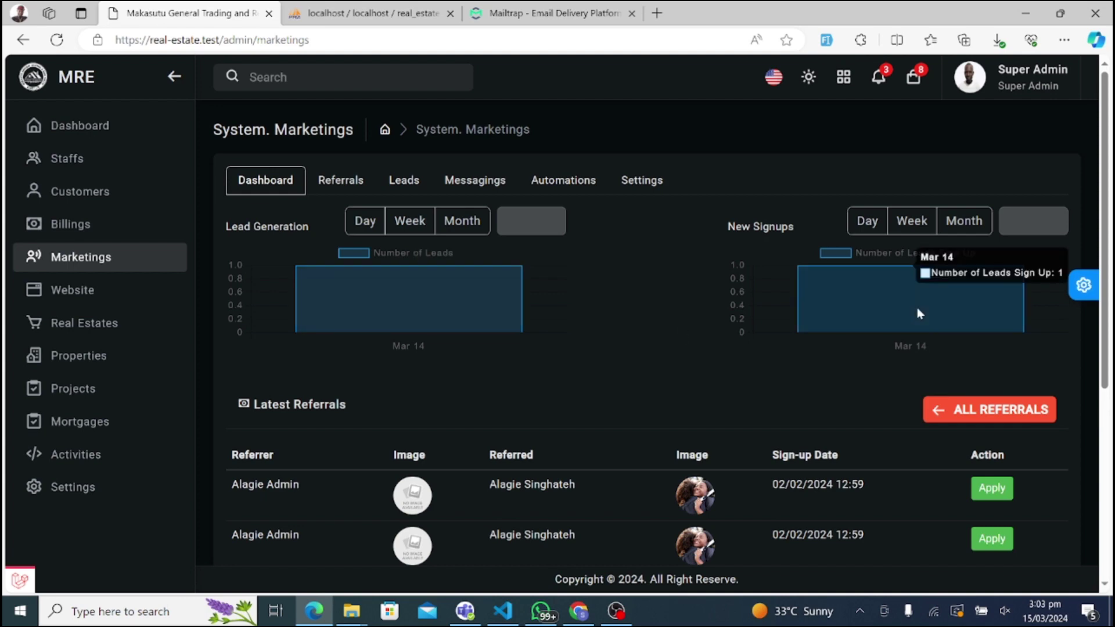
{"action": "scroll", "coordinate": [476, 440], "scroll_direction": "down", "scroll_amount": 3}
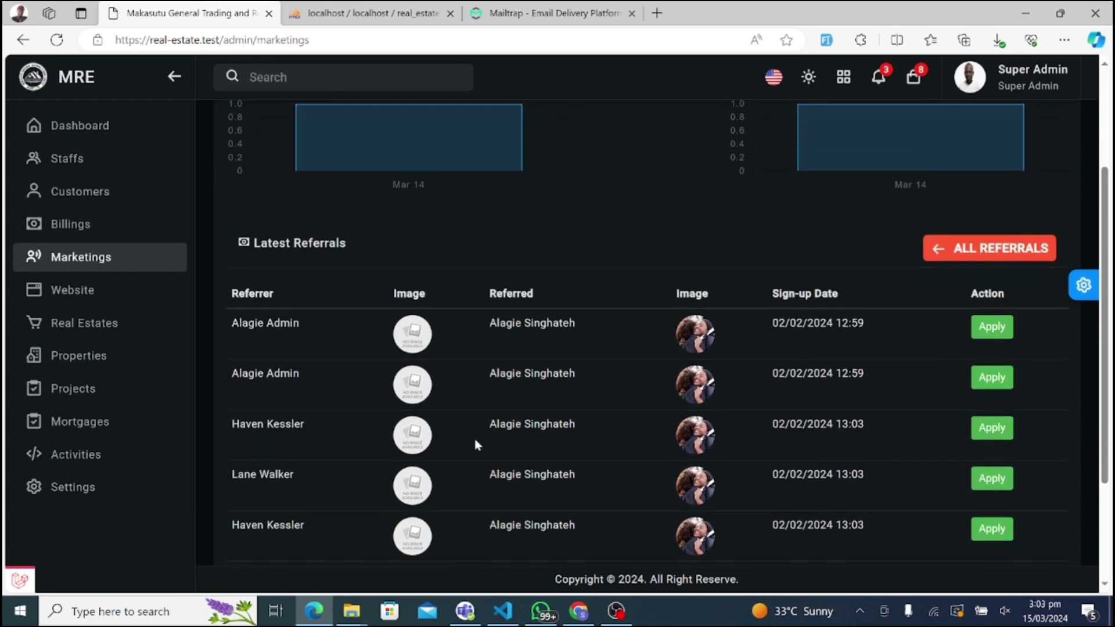
{"action": "scroll", "coordinate": [475, 441], "scroll_direction": "up", "scroll_amount": 3}
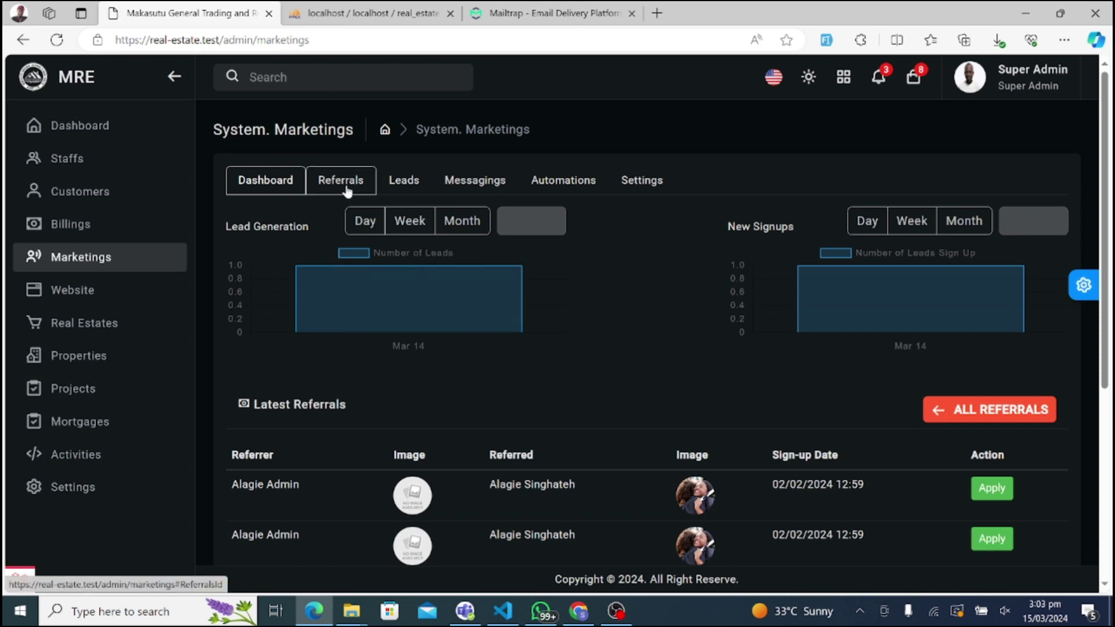
Step: Browse the Referrals, Leads, Messagings, Automations and Dashboard tabs, then open Real Estates > Properties
{"action": "left_click", "coordinate": [347, 192]}
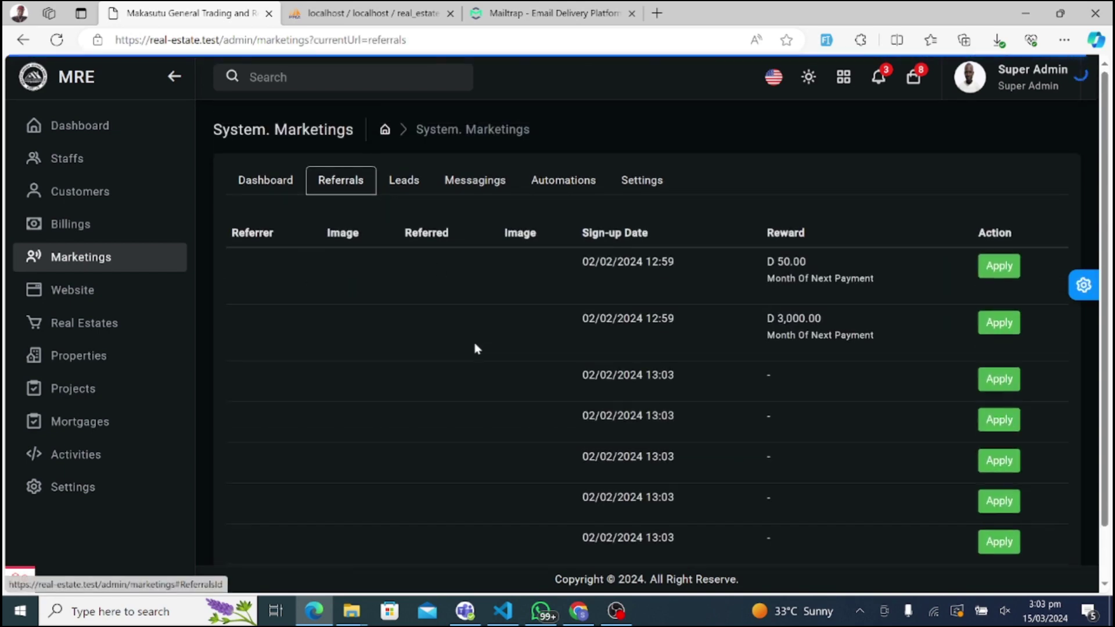
{"action": "left_click", "coordinate": [403, 180]}
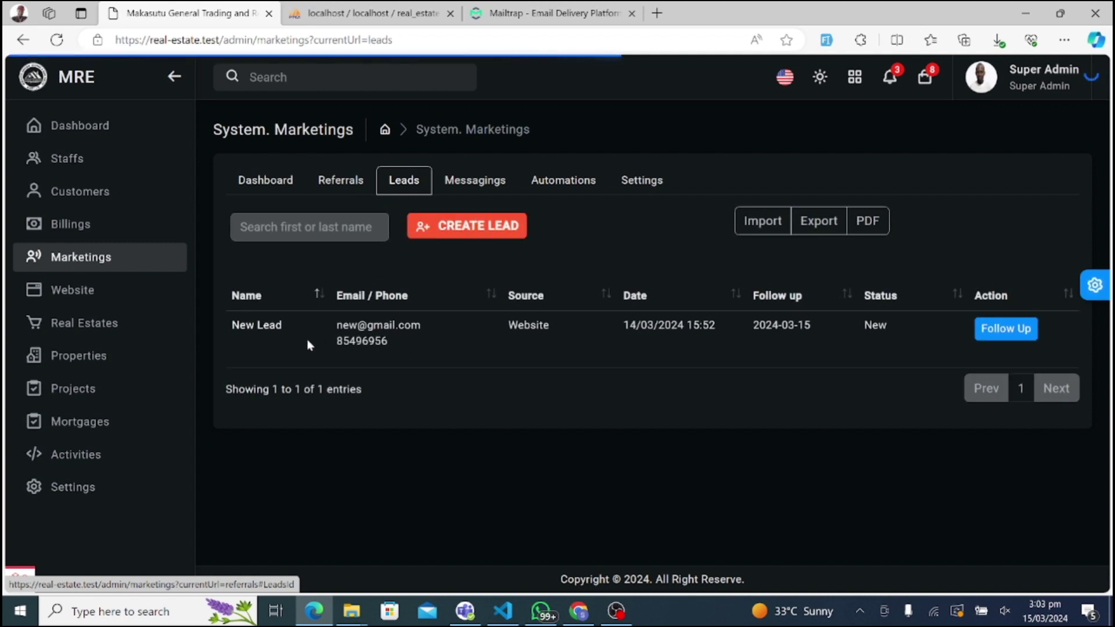
{"action": "left_click", "coordinate": [474, 183]}
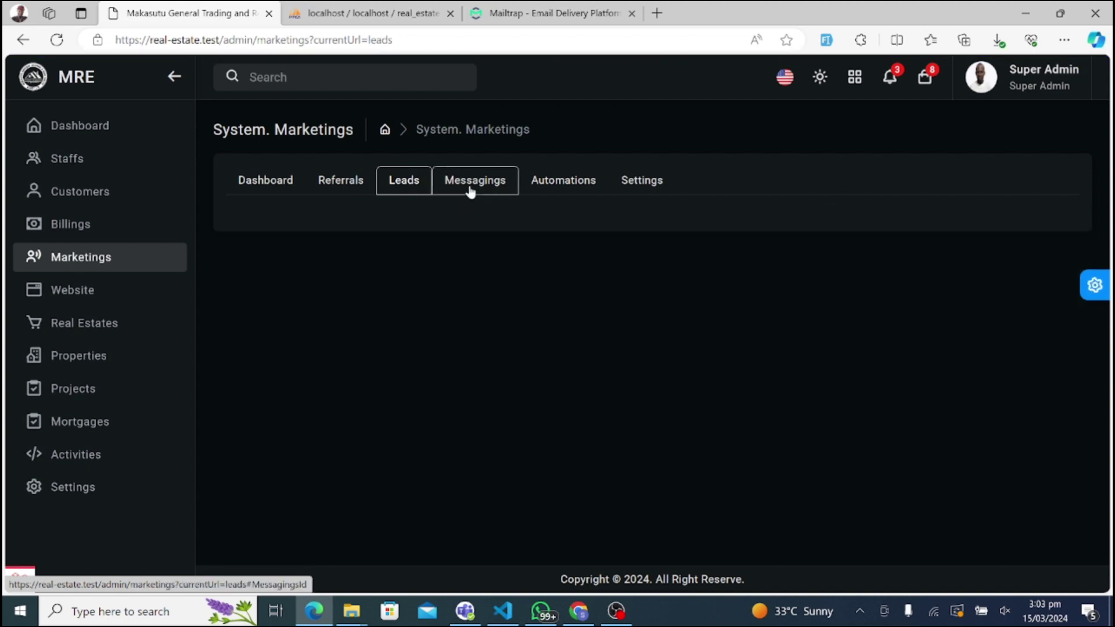
{"action": "left_click", "coordinate": [552, 187]}
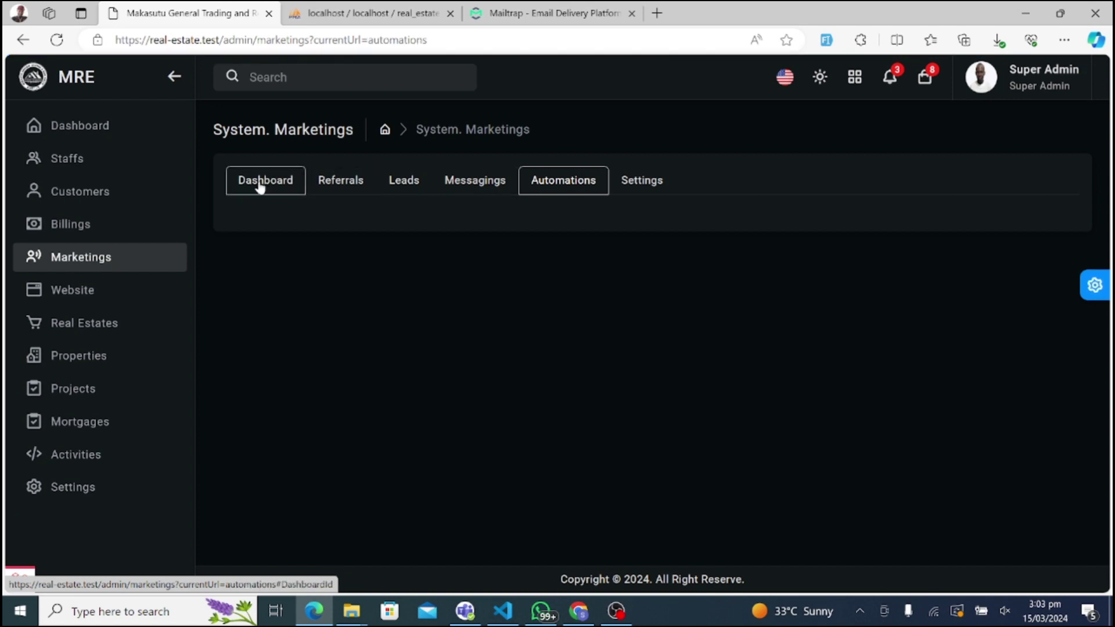
{"action": "left_click", "coordinate": [260, 185]}
{"action": "left_click", "coordinate": [73, 322]}
{"action": "left_click", "coordinate": [86, 359]}
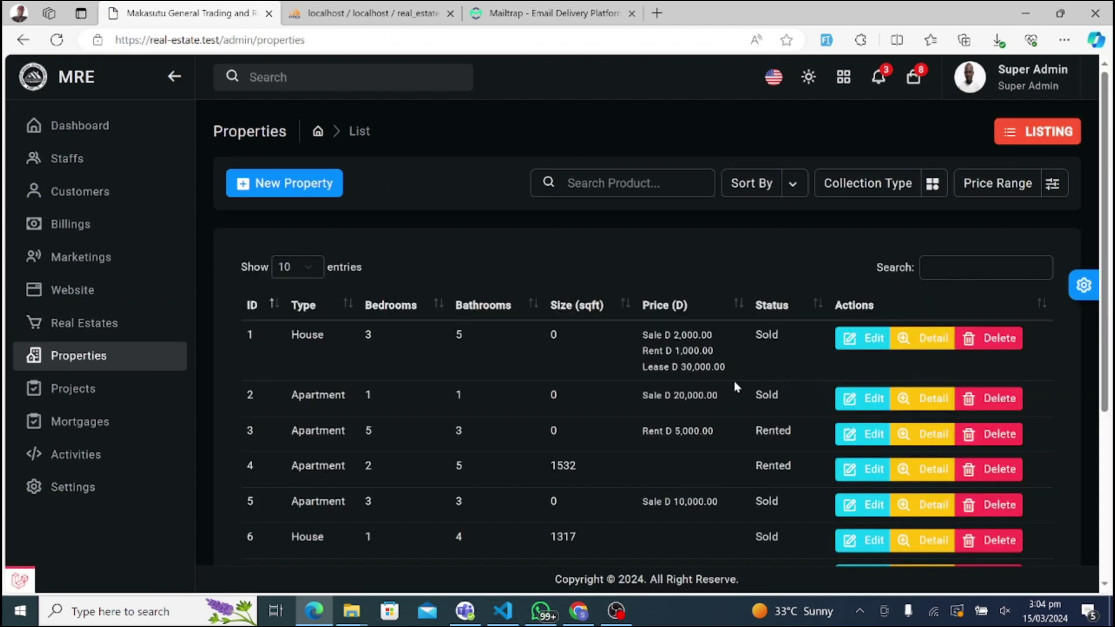
Step: Switch to the 63-entry property listing cards, jump to page 6, then go back to the Properties table
{"action": "scroll", "coordinate": [725, 302], "scroll_direction": "down", "scroll_amount": 1}
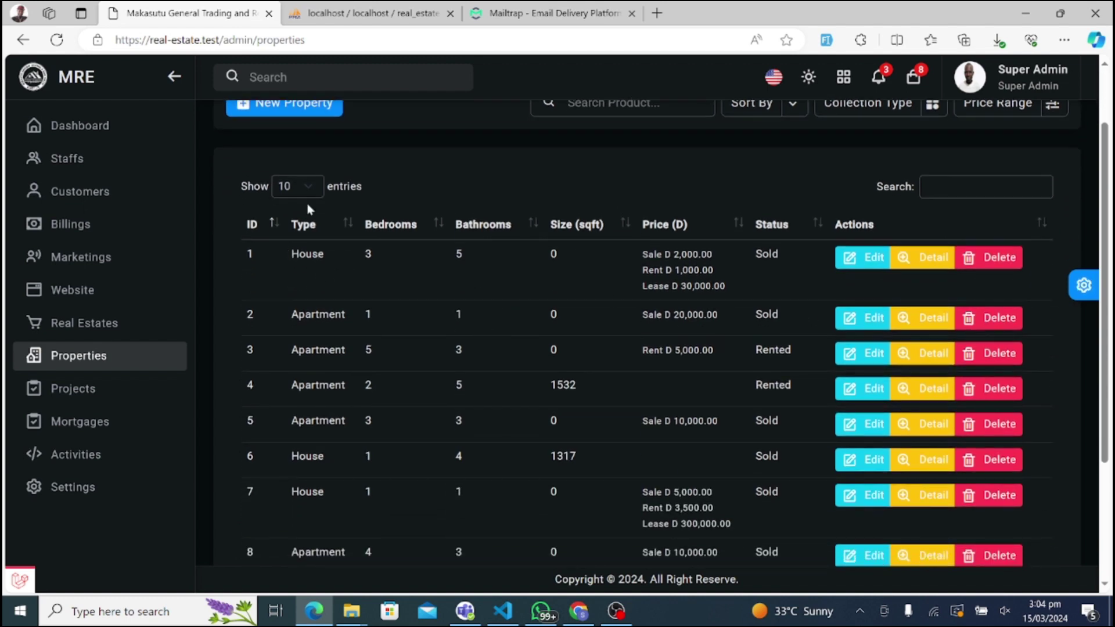
{"action": "scroll", "coordinate": [481, 267], "scroll_direction": "up", "scroll_amount": 1}
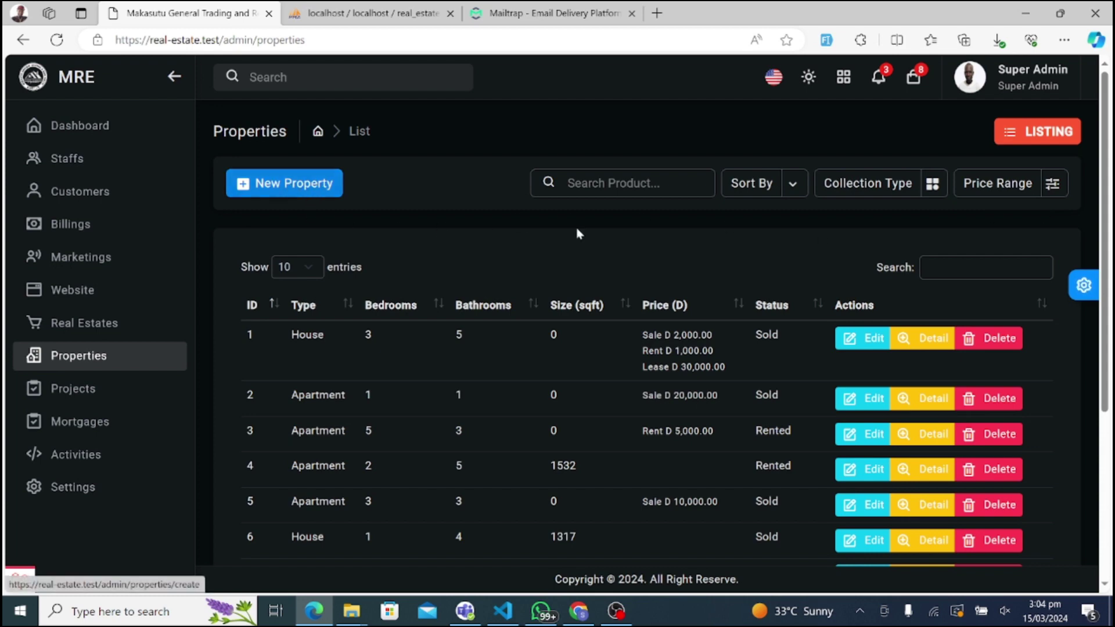
{"action": "left_click", "coordinate": [1033, 137]}
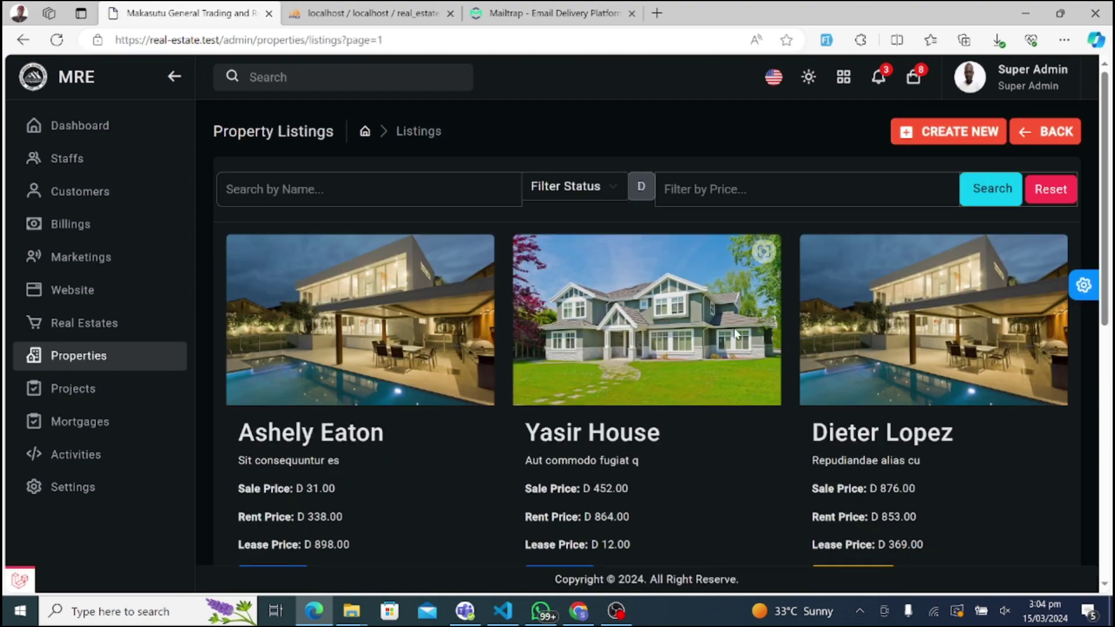
{"action": "scroll", "coordinate": [734, 335], "scroll_direction": "down", "scroll_amount": 7}
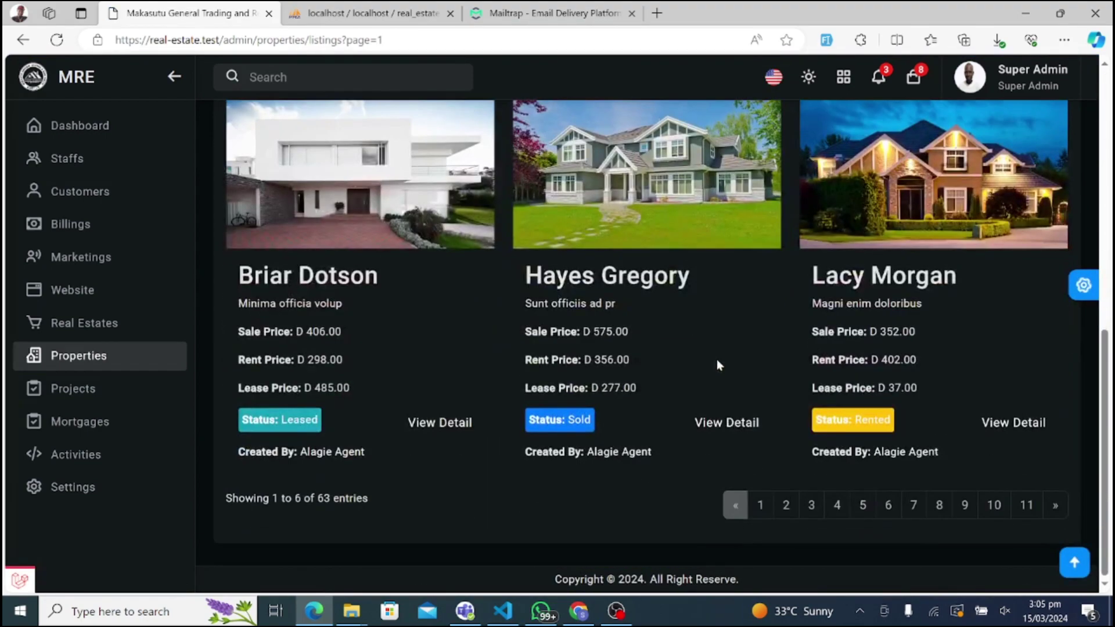
{"action": "left_click", "coordinate": [887, 504]}
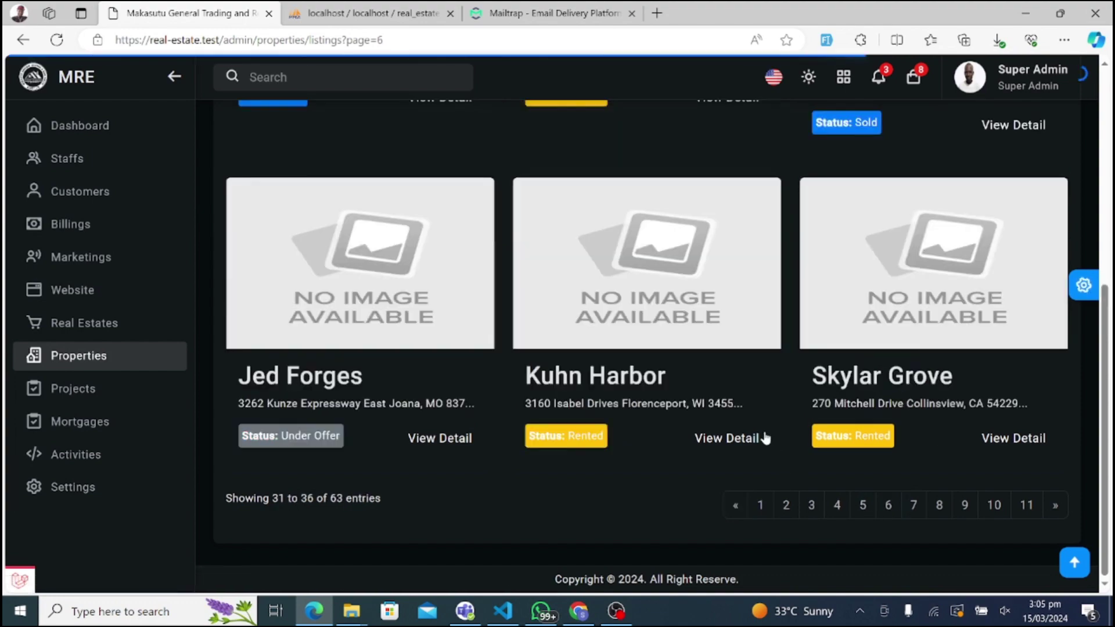
{"action": "scroll", "coordinate": [583, 357], "scroll_direction": "up", "scroll_amount": 1}
{"action": "left_click", "coordinate": [1045, 132]}
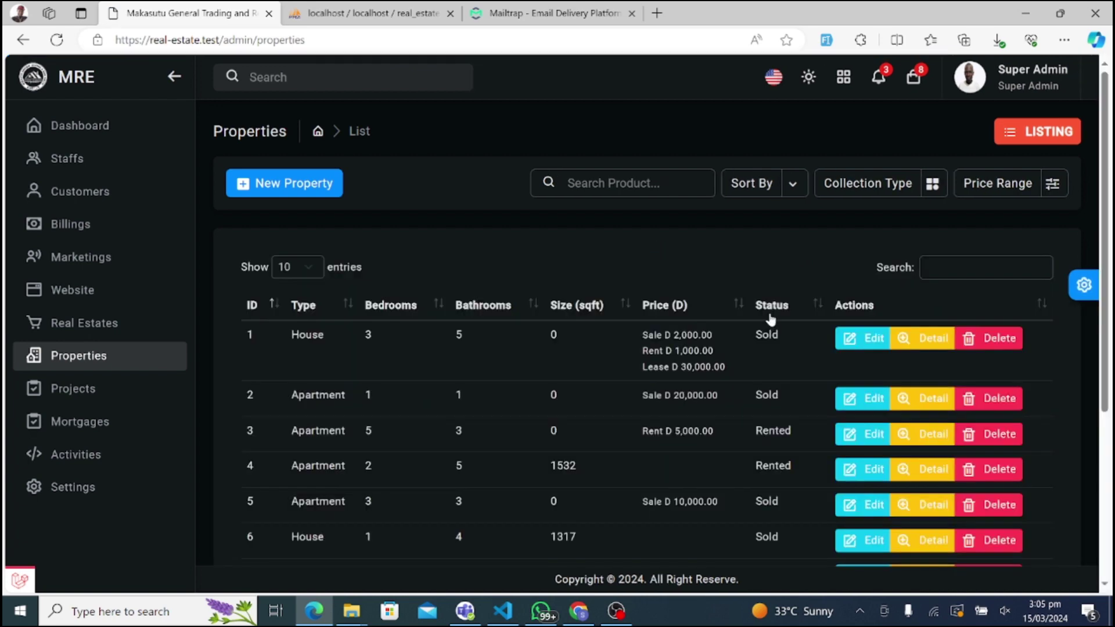
Step: Page through the properties table via pages 4 and 6 to the last page with properties 69–71
{"action": "scroll", "coordinate": [774, 331], "scroll_direction": "down", "scroll_amount": 4}
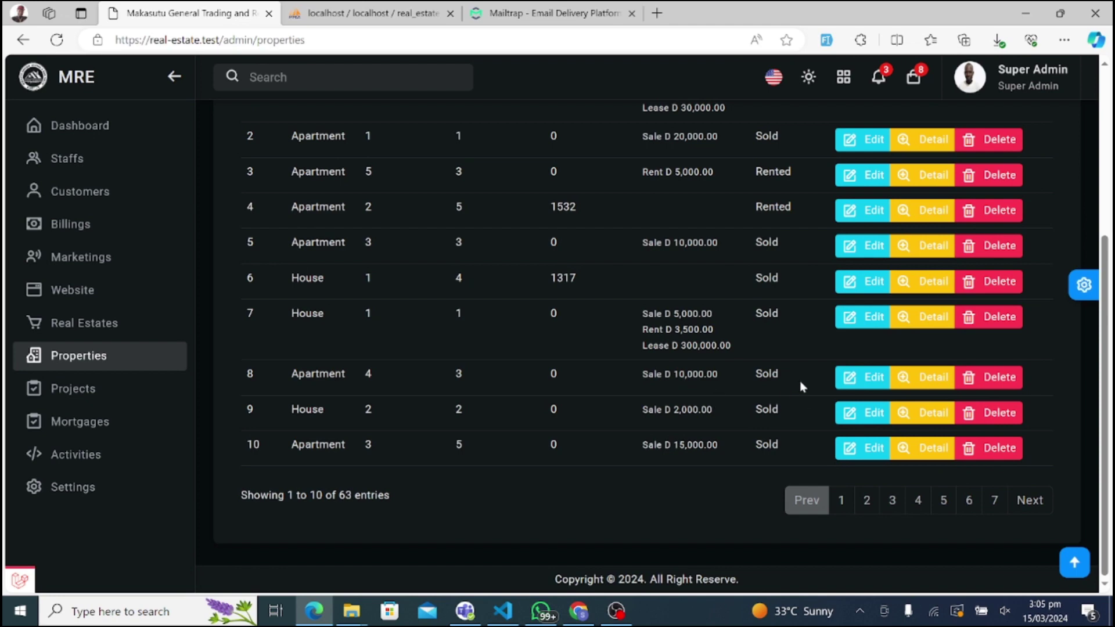
{"action": "left_click", "coordinate": [918, 501]}
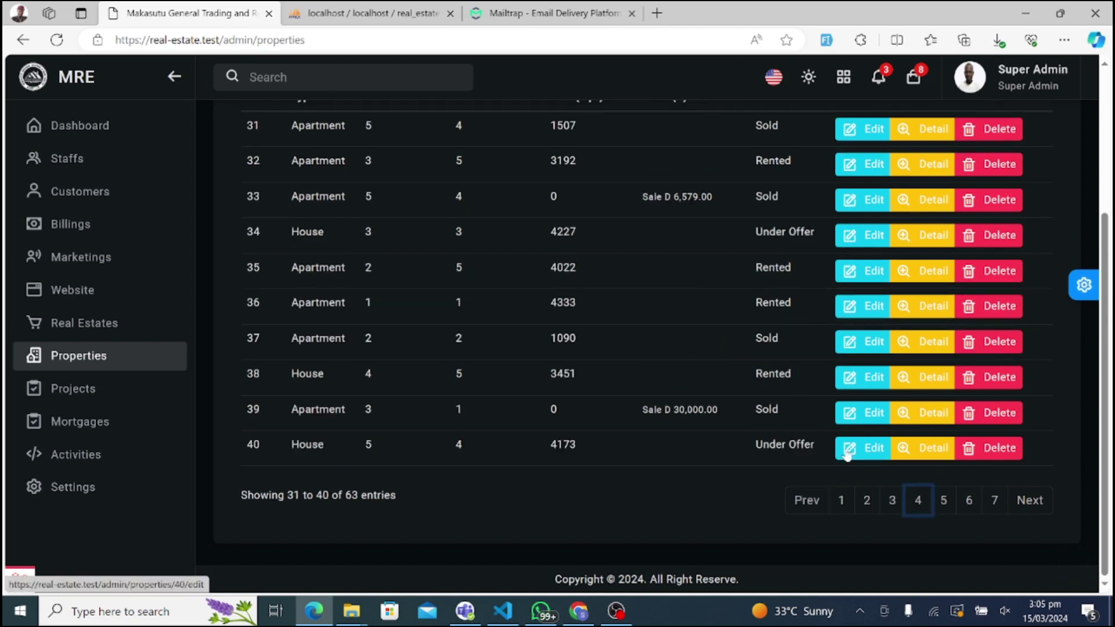
{"action": "scroll", "coordinate": [852, 337], "scroll_direction": "up", "scroll_amount": 4}
{"action": "scroll", "coordinate": [807, 339], "scroll_direction": "down", "scroll_amount": 1}
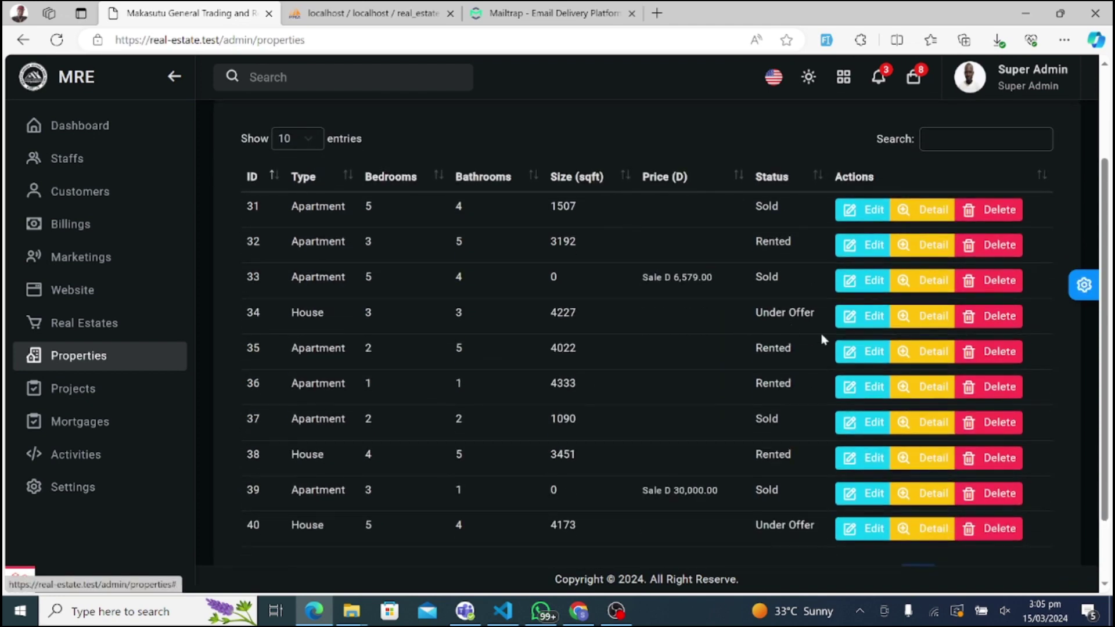
{"action": "scroll", "coordinate": [937, 511], "scroll_direction": "down", "scroll_amount": 2}
{"action": "left_click", "coordinate": [968, 501]}
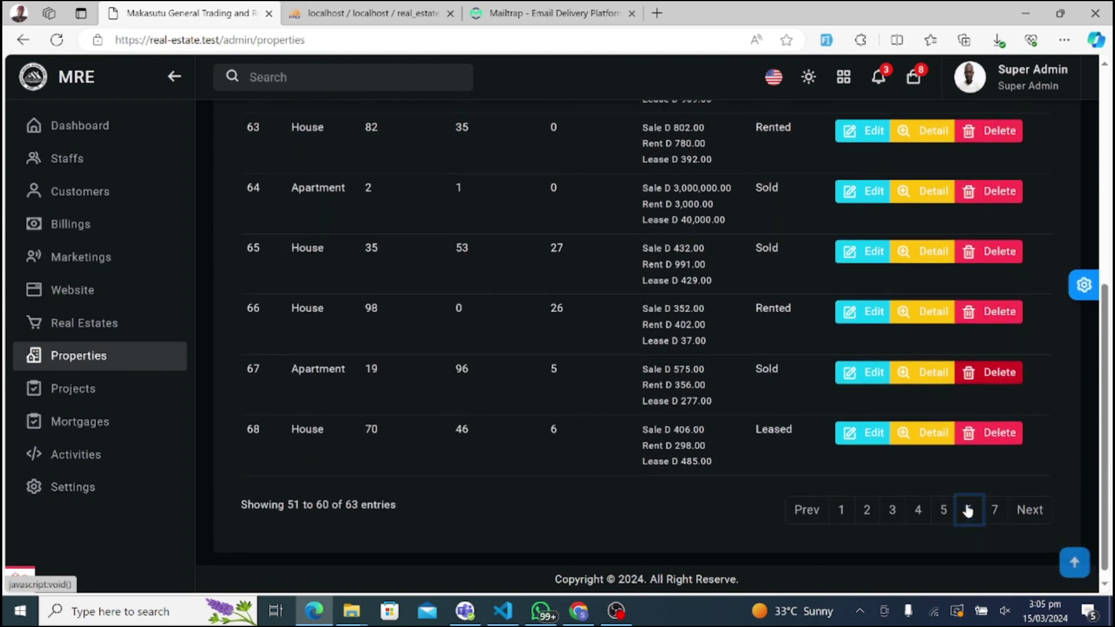
{"action": "scroll", "coordinate": [827, 385], "scroll_direction": "up", "scroll_amount": 3}
{"action": "scroll", "coordinate": [826, 380], "scroll_direction": "up", "scroll_amount": 1}
{"action": "scroll", "coordinate": [829, 391], "scroll_direction": "down", "scroll_amount": 4}
{"action": "left_click", "coordinate": [994, 501]}
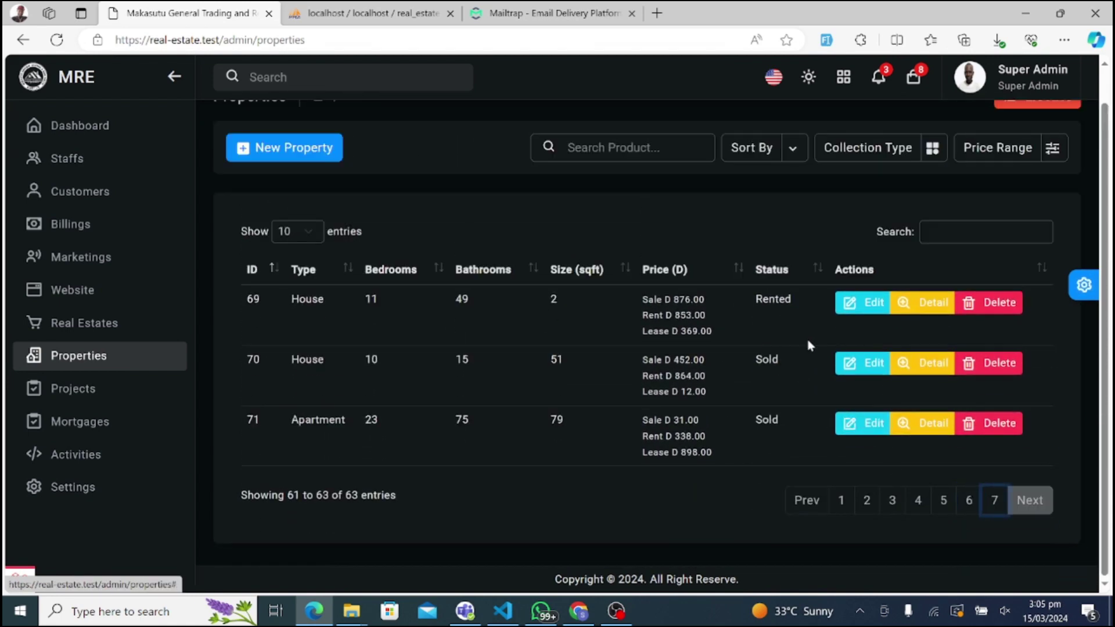
Step: Review property 69's details, including its sale, rent and lease prices, then return to the list
{"action": "left_click", "coordinate": [922, 309]}
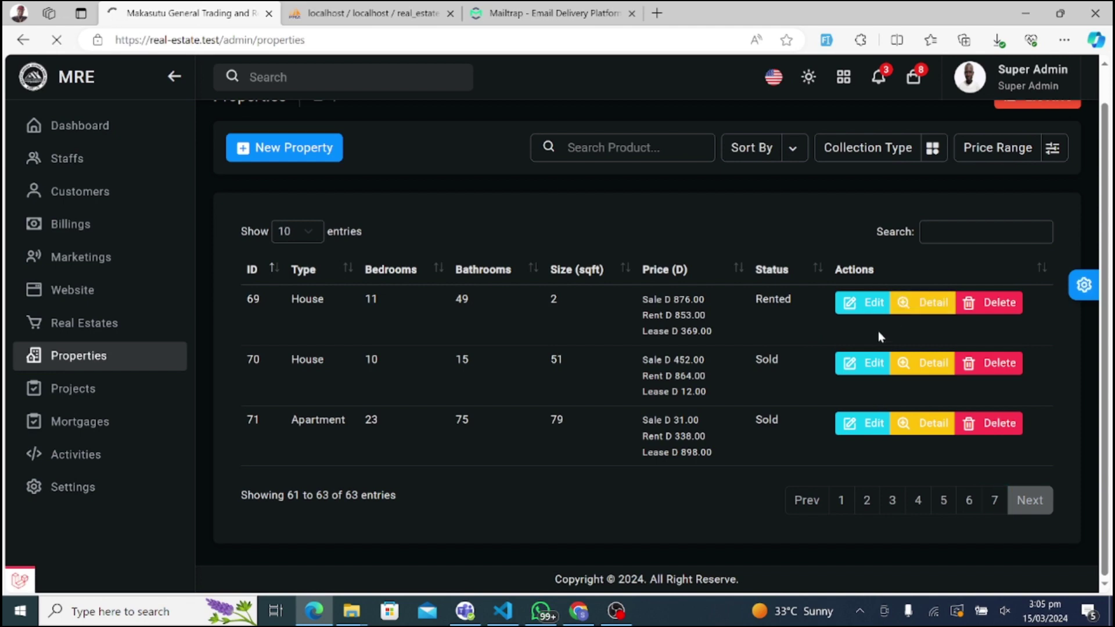
{"action": "scroll", "coordinate": [734, 303], "scroll_direction": "down", "scroll_amount": 2}
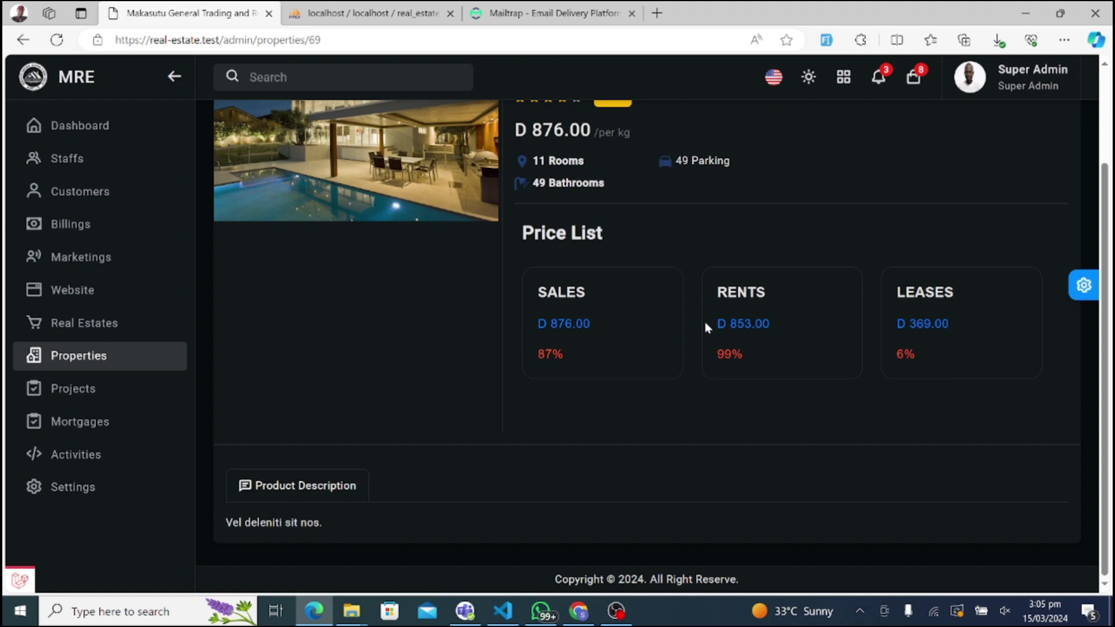
{"action": "scroll", "coordinate": [706, 327], "scroll_direction": "up", "scroll_amount": 2}
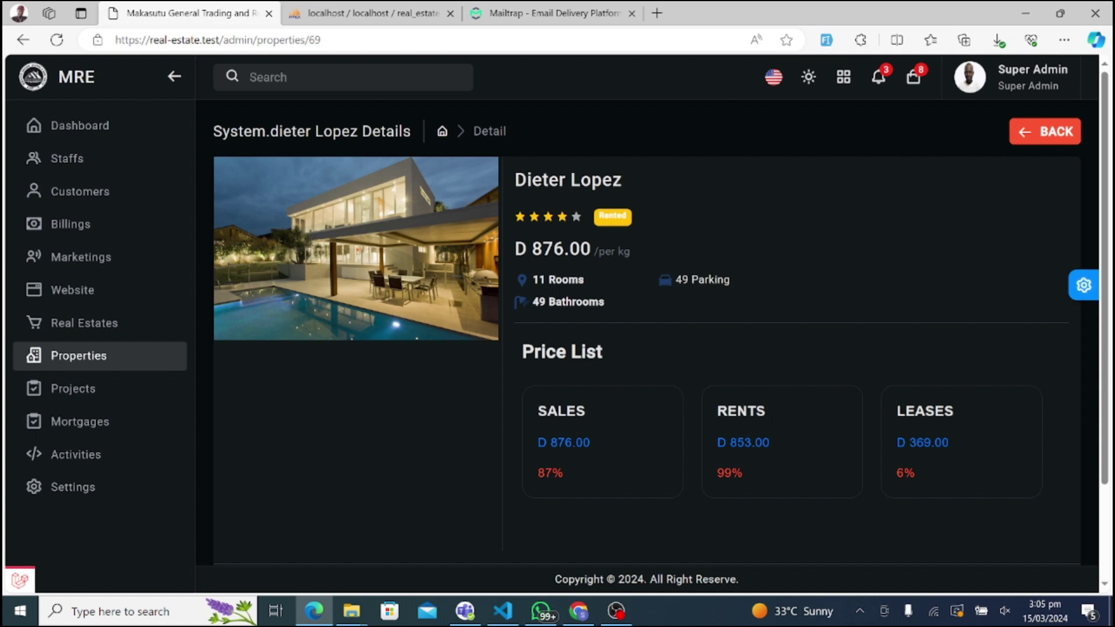
{"action": "double_click", "coordinate": [609, 410]}
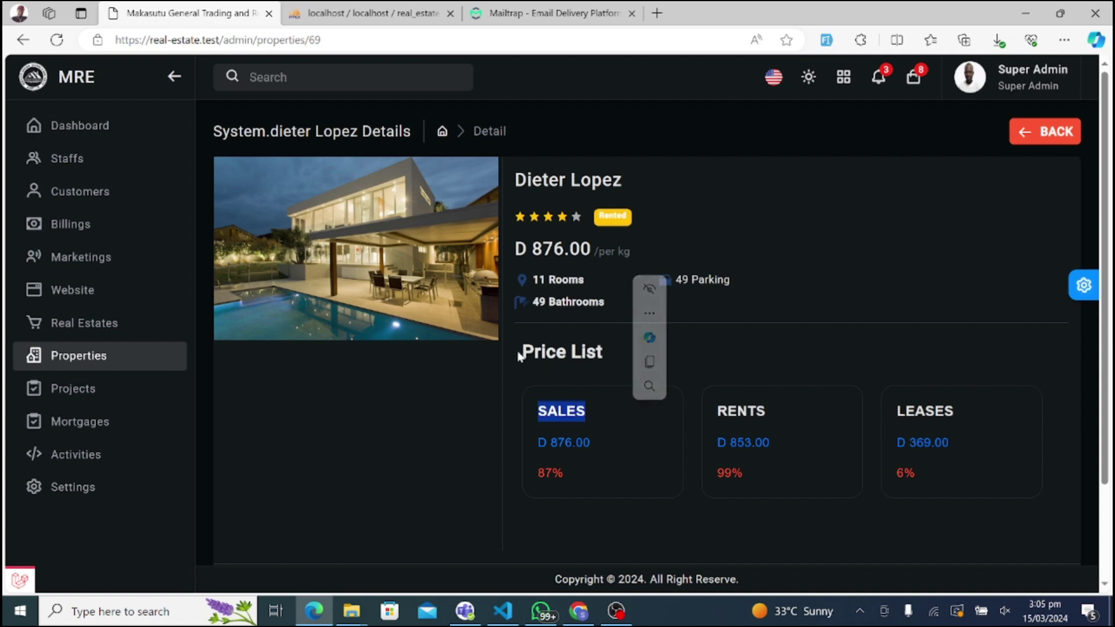
{"action": "triple_click", "coordinate": [538, 360]}
{"action": "left_click", "coordinate": [614, 437]}
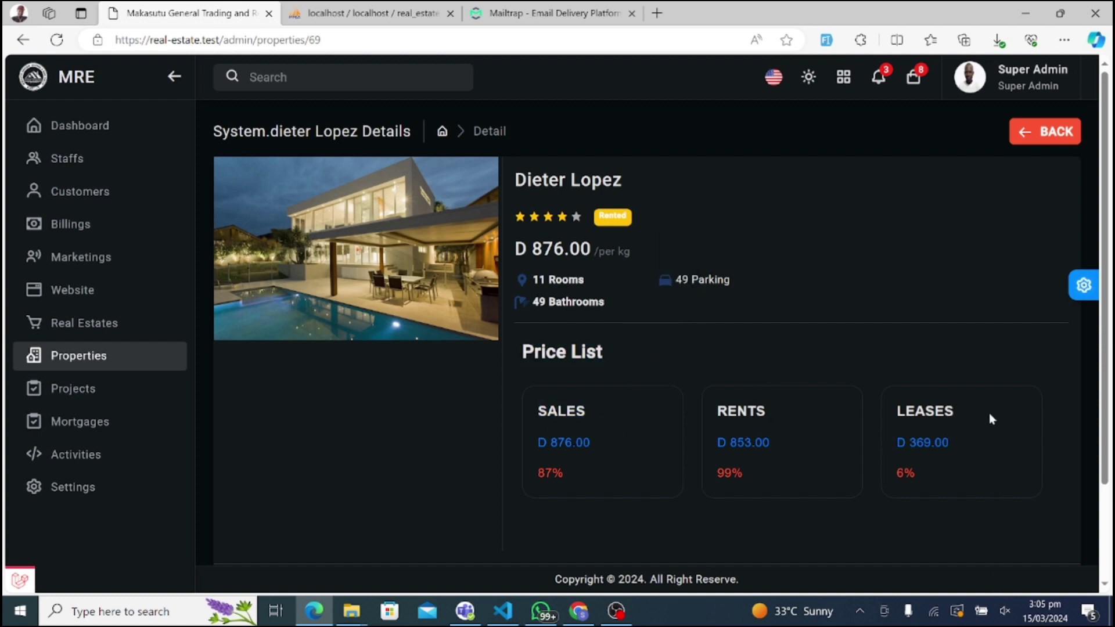
{"action": "left_click", "coordinate": [1043, 134]}
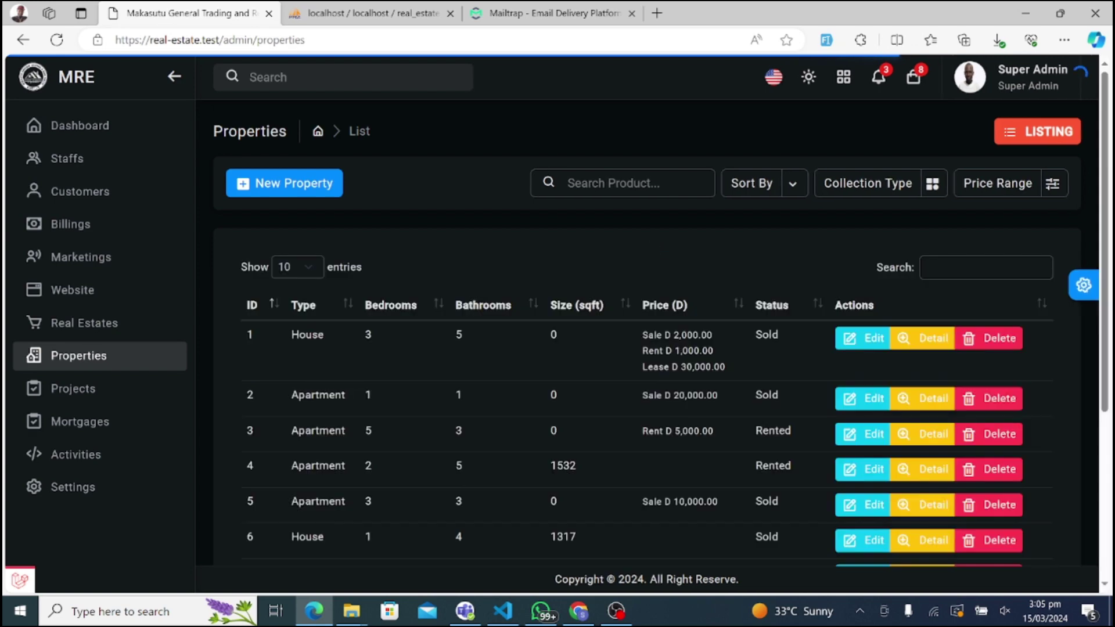
Step: Open Projects, which lists two in-progress projects, and bring up the blank New Project form
{"action": "scroll", "coordinate": [413, 431], "scroll_direction": "down", "scroll_amount": 5}
{"action": "scroll", "coordinate": [413, 430], "scroll_direction": "up", "scroll_amount": 5}
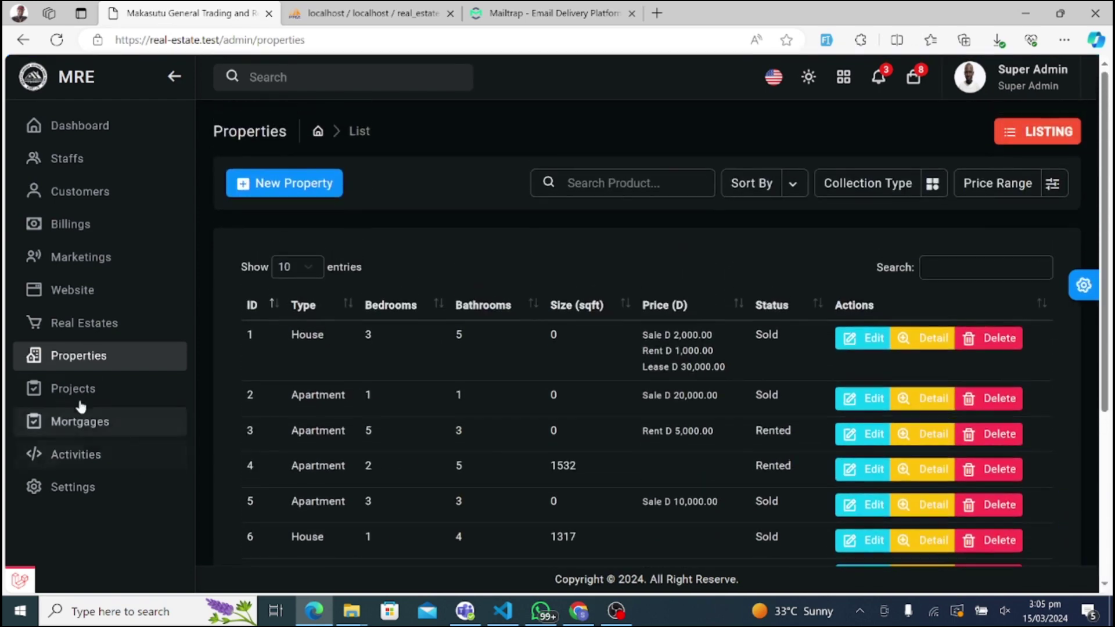
{"action": "left_click", "coordinate": [80, 393]}
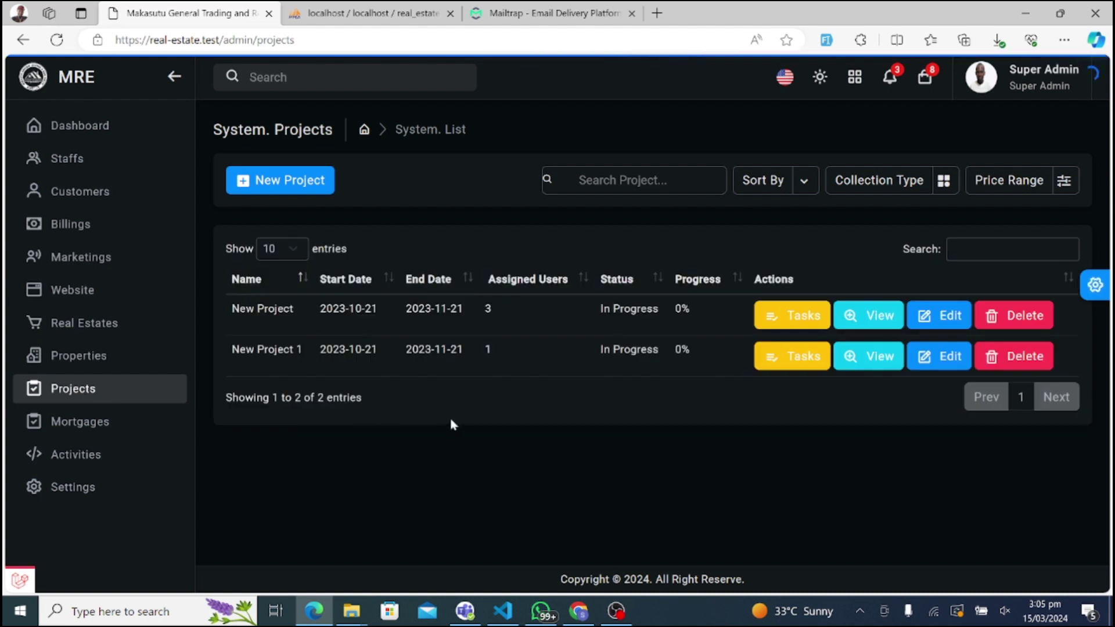
{"action": "left_click", "coordinate": [303, 191]}
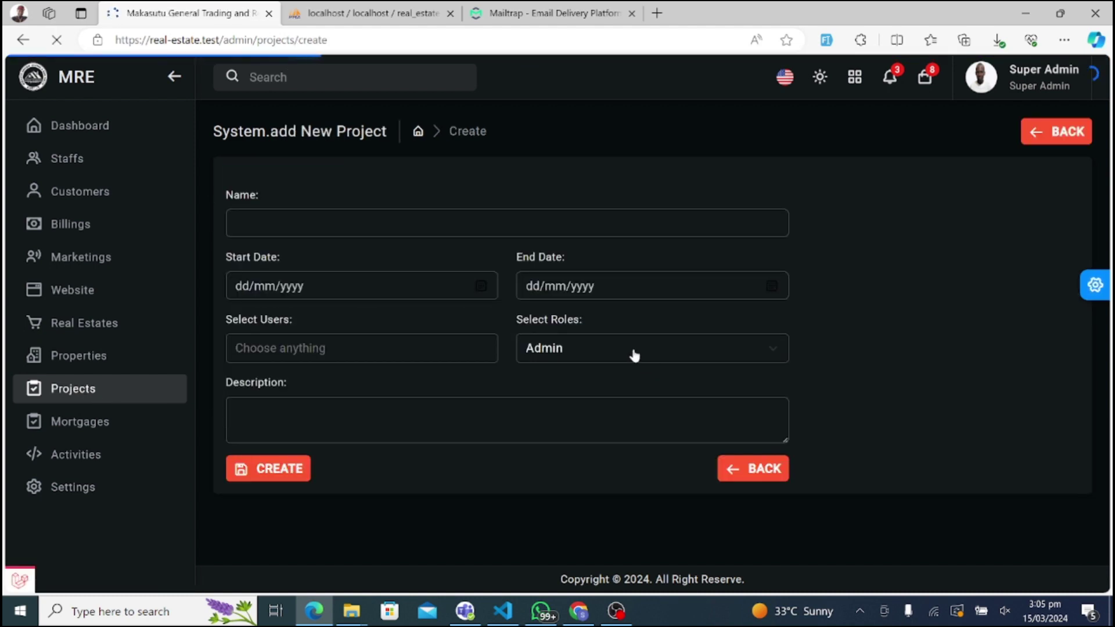
{"action": "left_click", "coordinate": [1053, 132]}
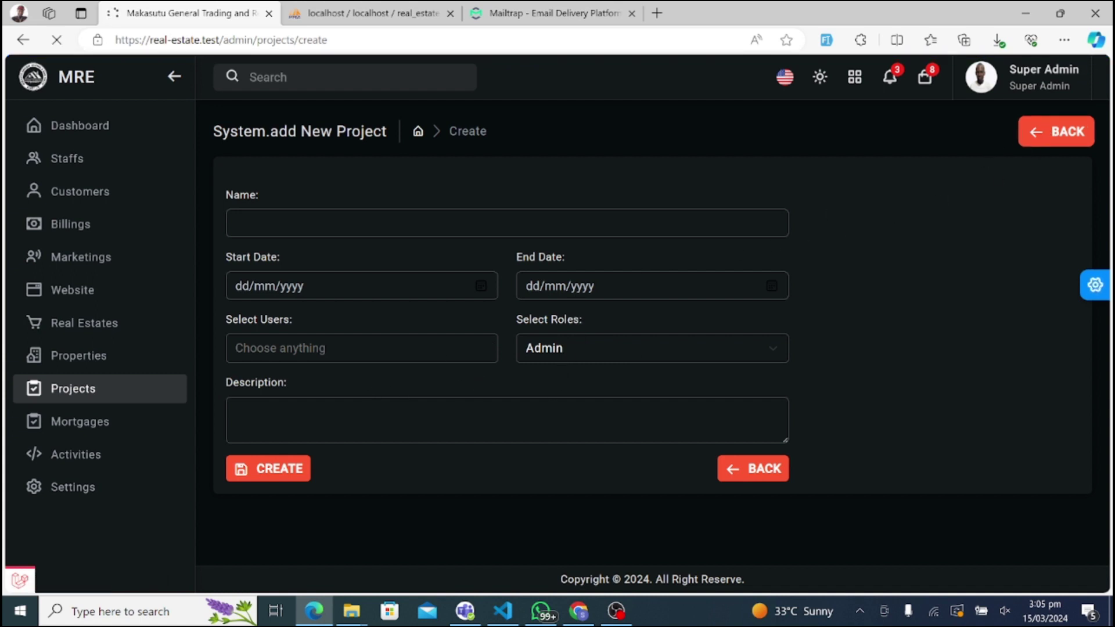
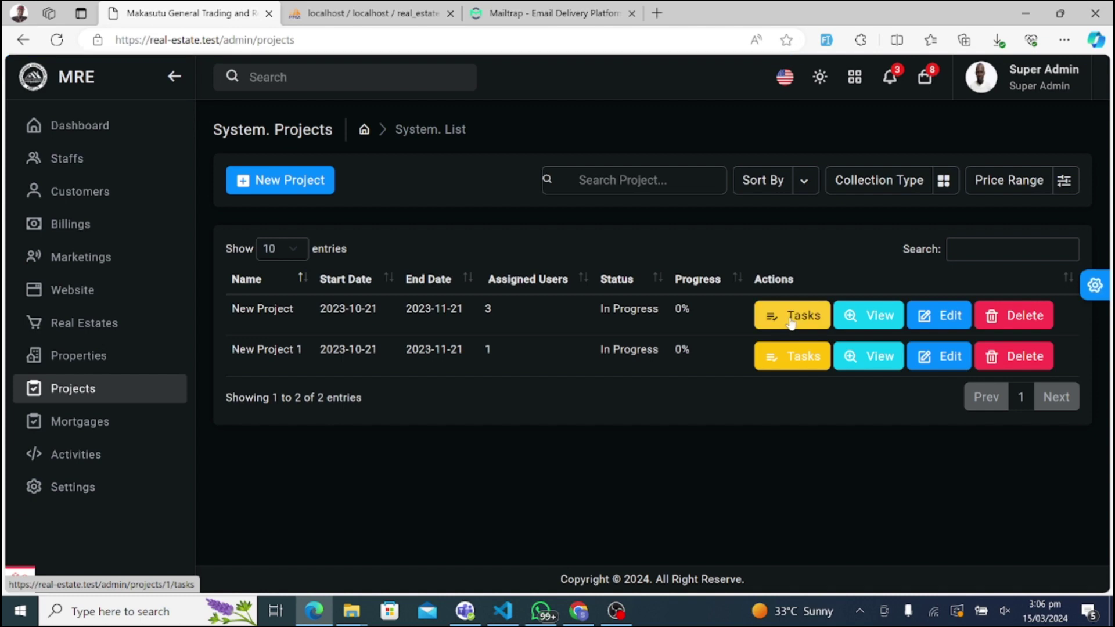
Step: Open New Task under New Project and assign a developer to it
{"action": "left_click", "coordinate": [791, 321]}
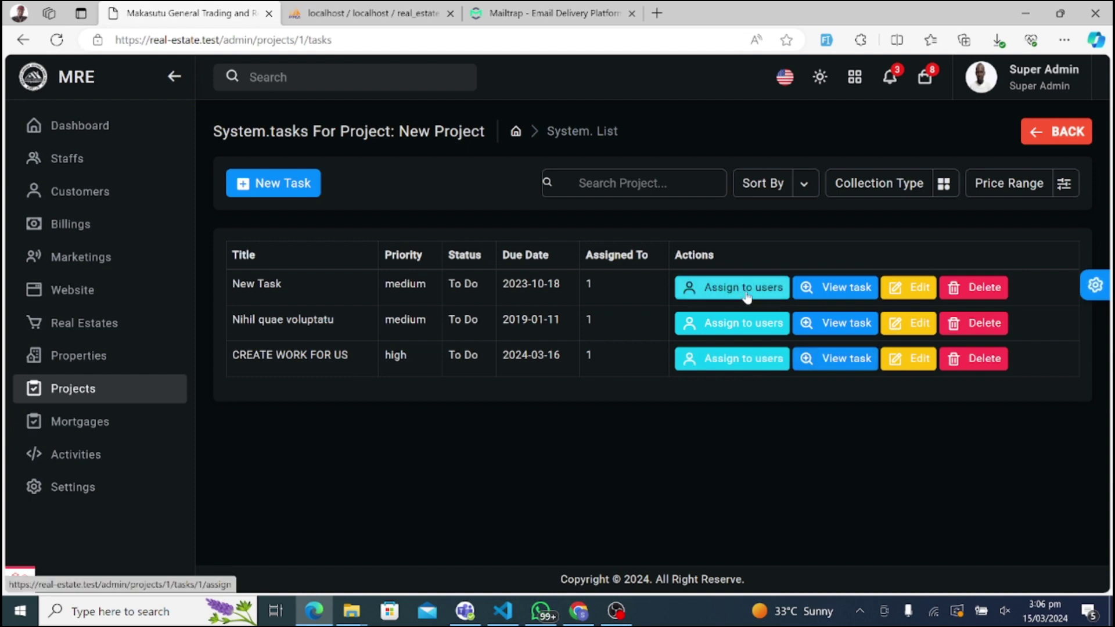
{"action": "left_click", "coordinate": [841, 294]}
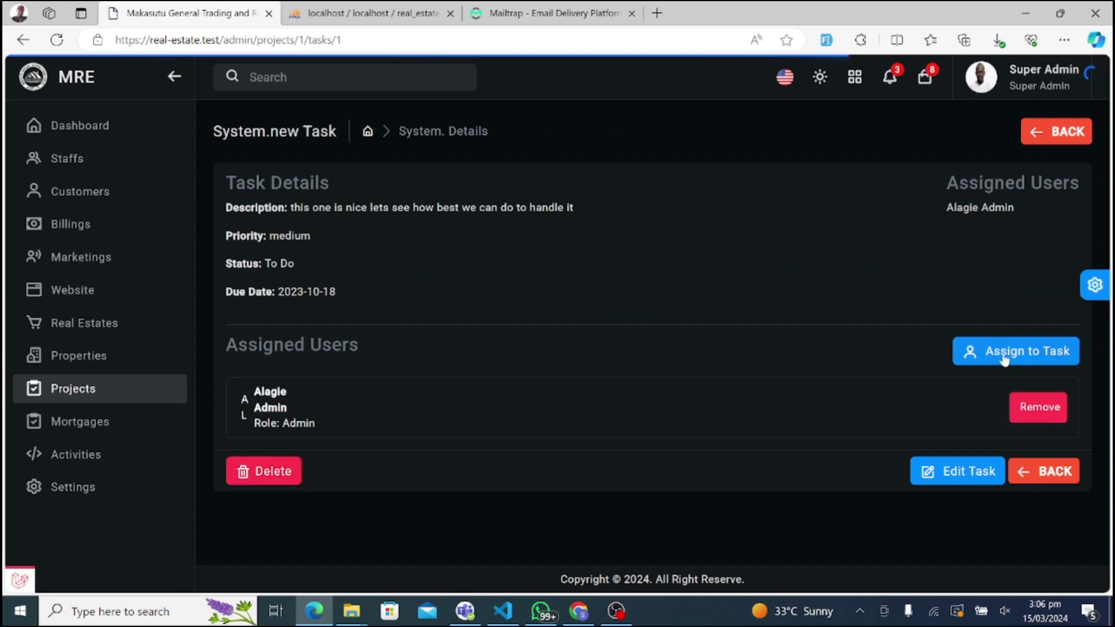
{"action": "left_click", "coordinate": [1036, 360]}
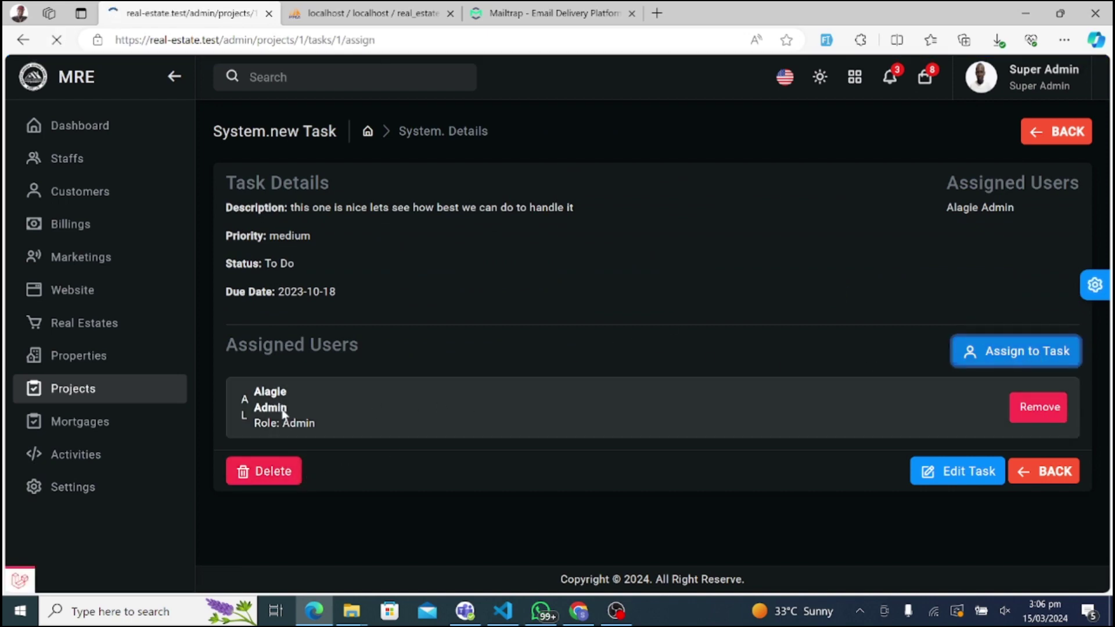
{"action": "left_click", "coordinate": [321, 204]}
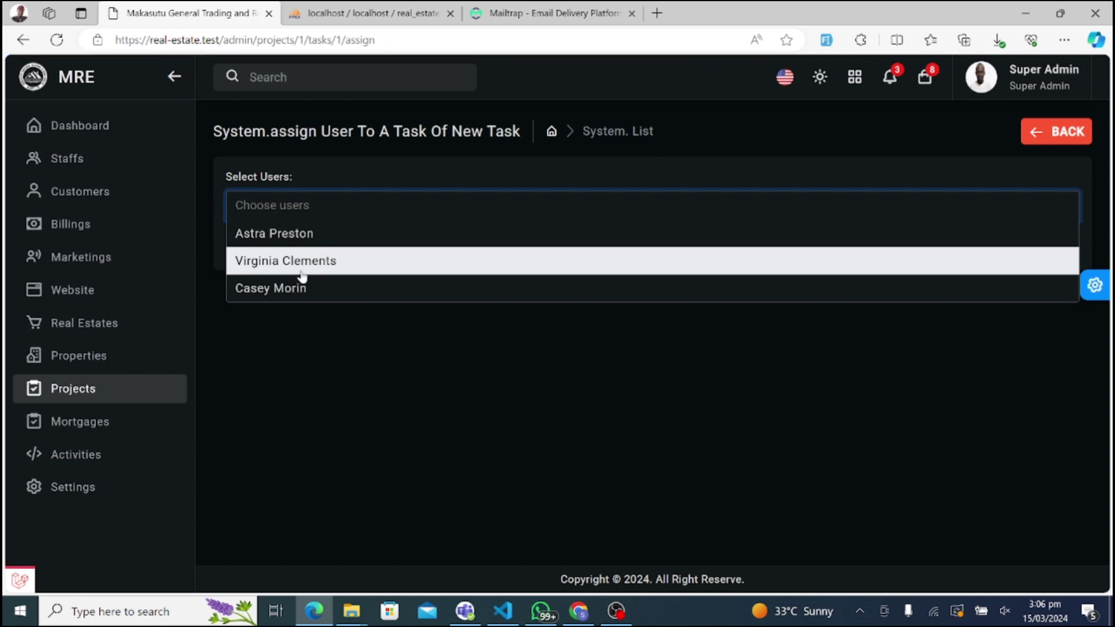
{"action": "key", "text": "Return"}
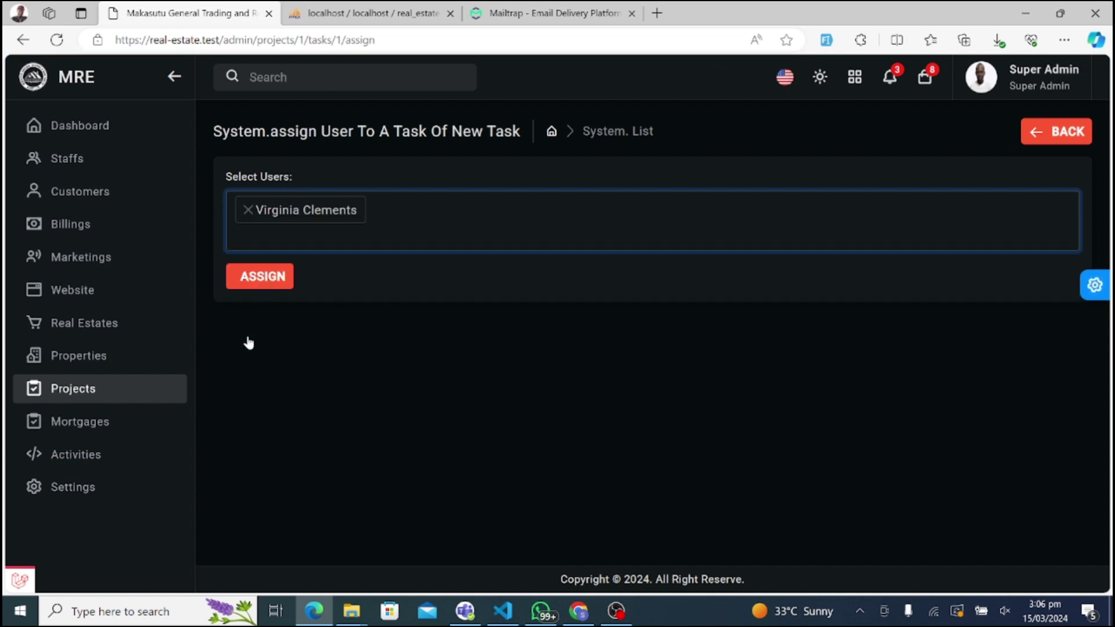
{"action": "key", "text": "Tab"}
{"action": "key", "text": "Return"}
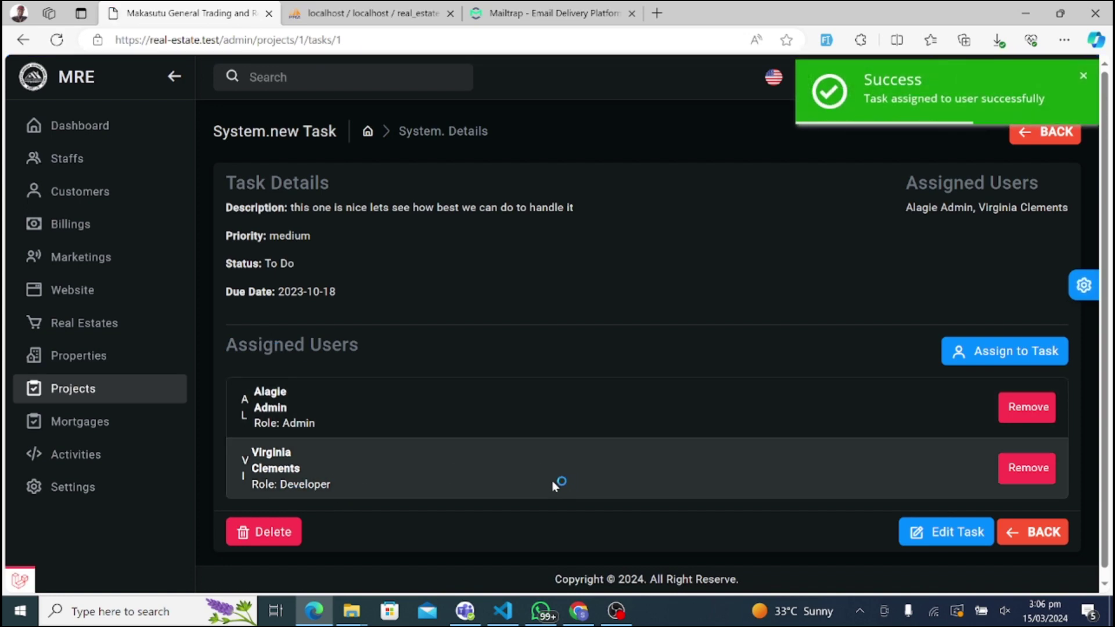
Step: Remove the newly assigned developer from the task, then view the activity log
{"action": "left_click", "coordinate": [1007, 480]}
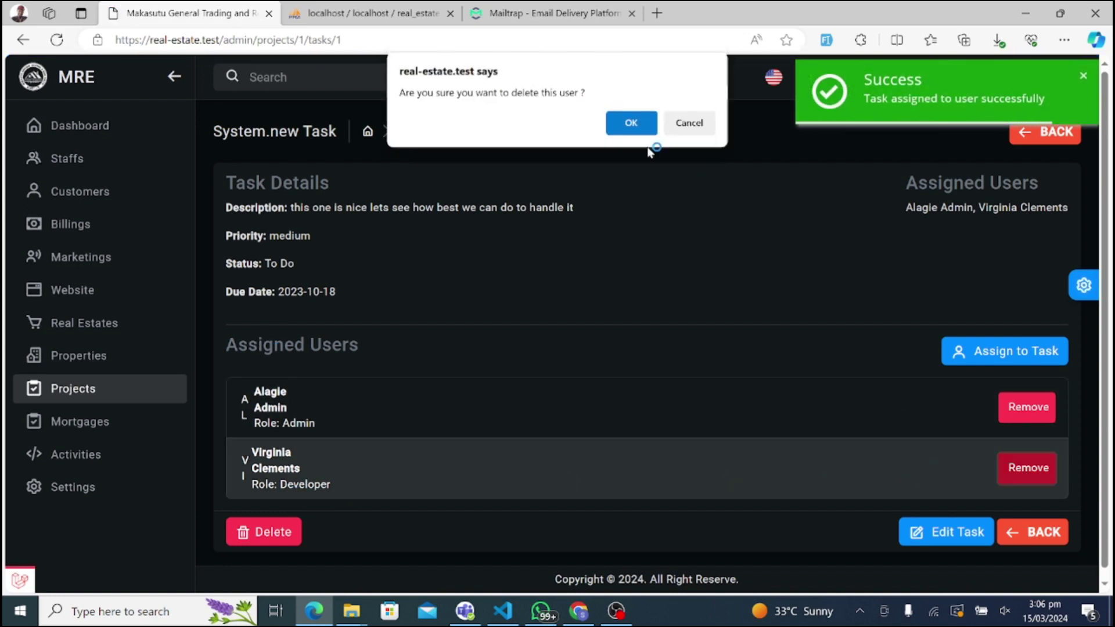
{"action": "left_click", "coordinate": [651, 124]}
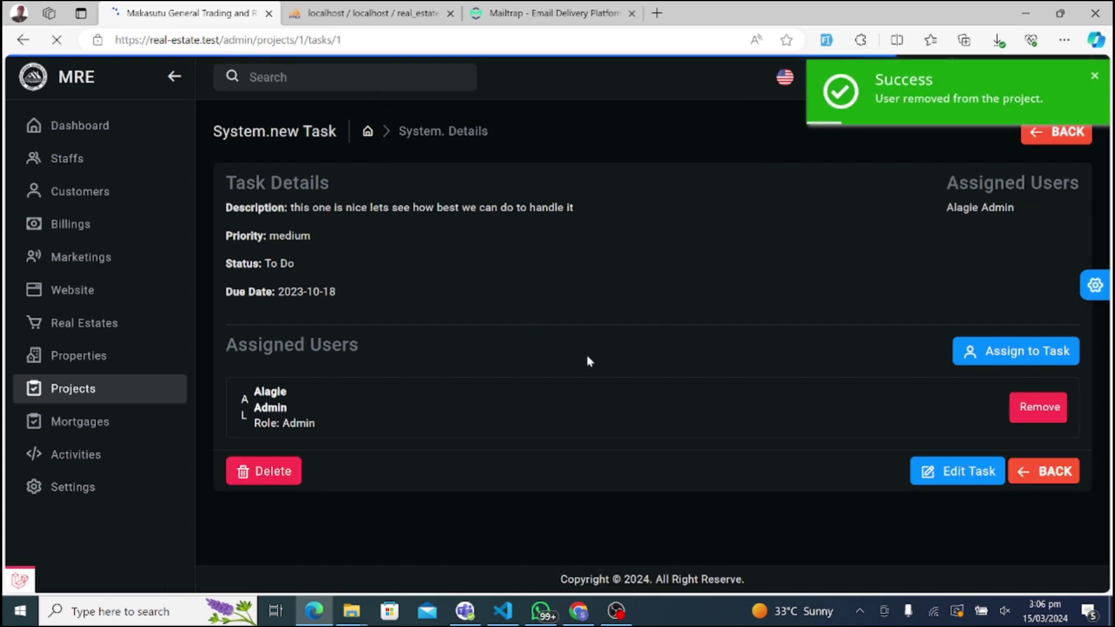
{"action": "left_click", "coordinate": [75, 458]}
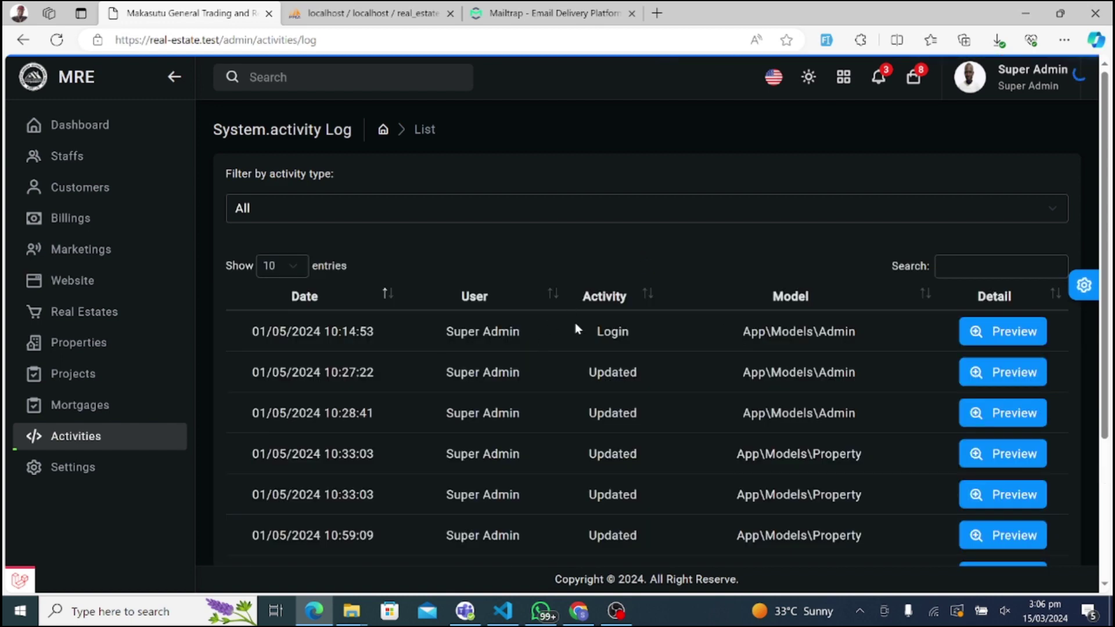
Step: Show activity log entries 31 to 40 on page 4, then go to Settings
{"action": "scroll", "coordinate": [670, 273], "scroll_direction": "down", "scroll_amount": 3}
{"action": "scroll", "coordinate": [556, 281], "scroll_direction": "up", "scroll_amount": 3}
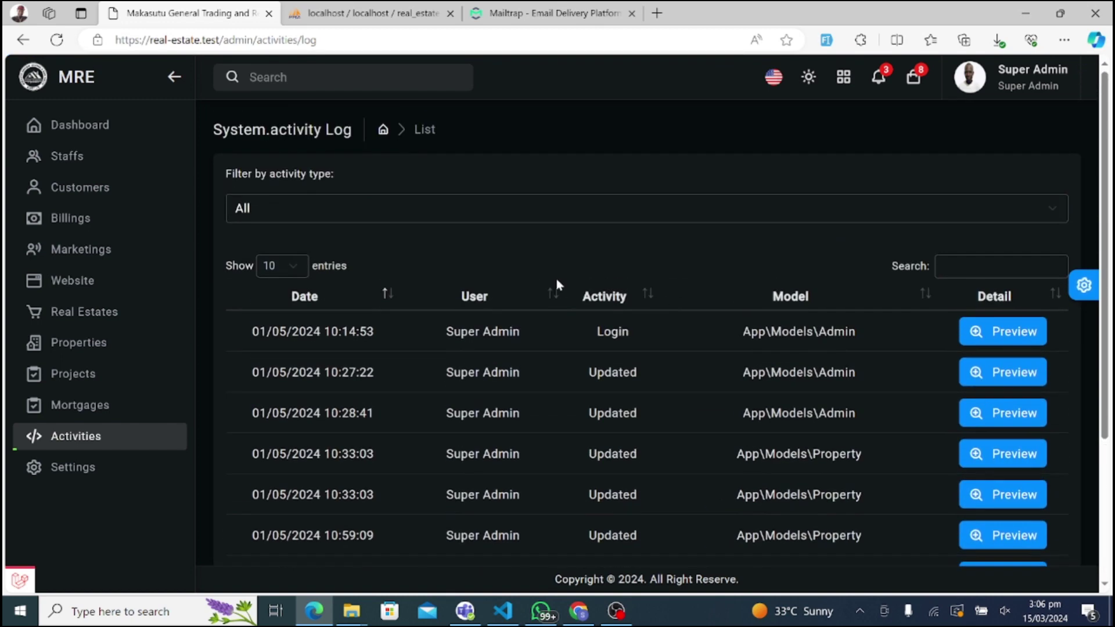
{"action": "scroll", "coordinate": [921, 451], "scroll_direction": "down", "scroll_amount": 3}
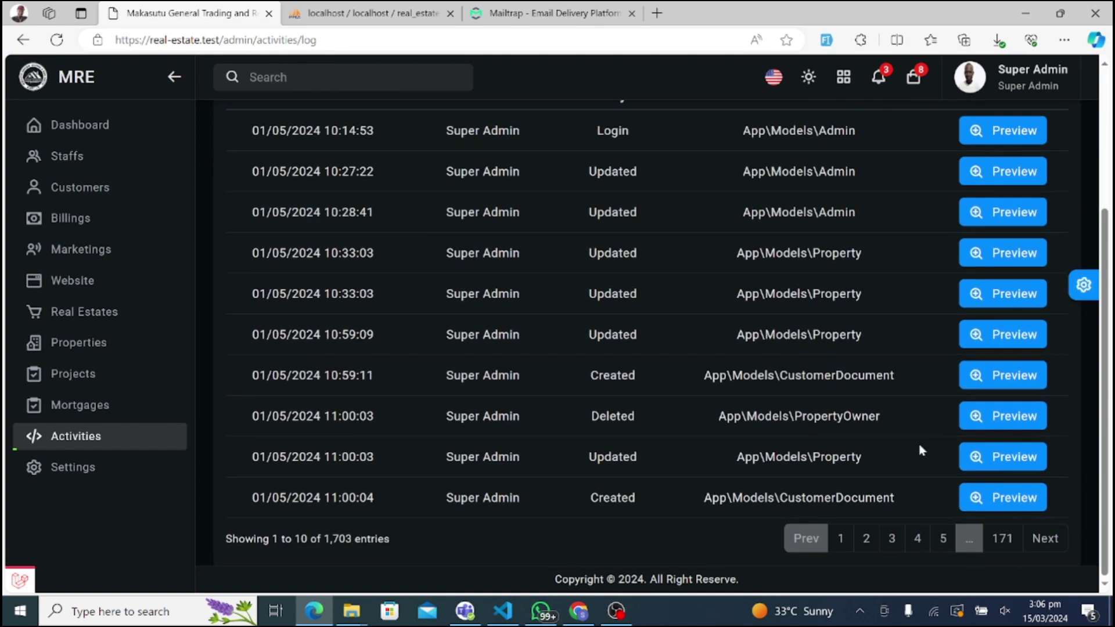
{"action": "left_click", "coordinate": [918, 540]}
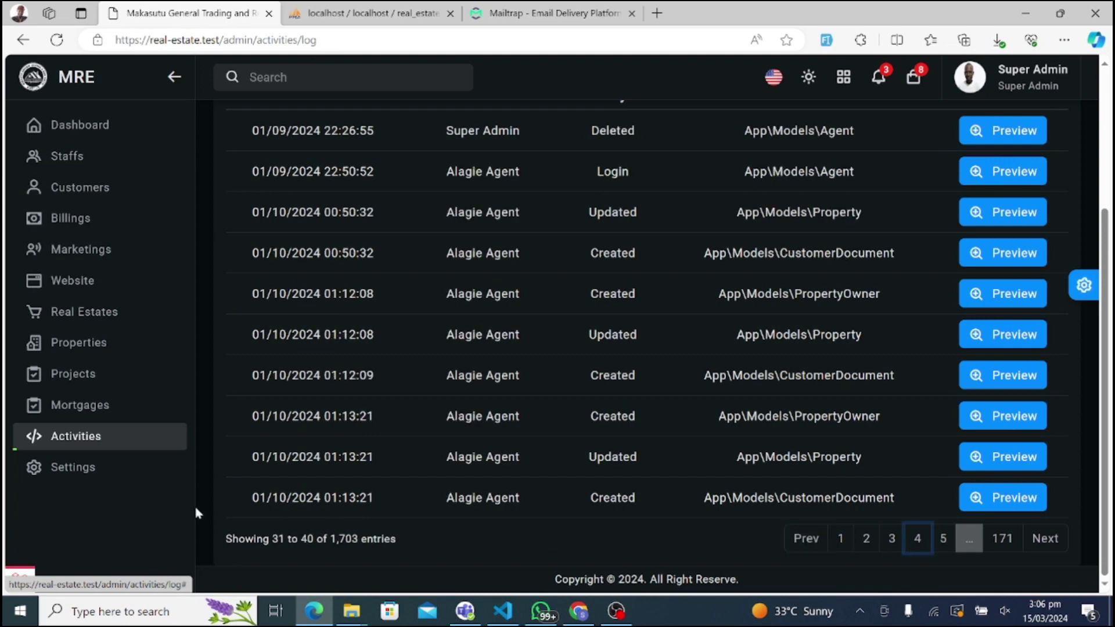
{"action": "left_click", "coordinate": [84, 466]}
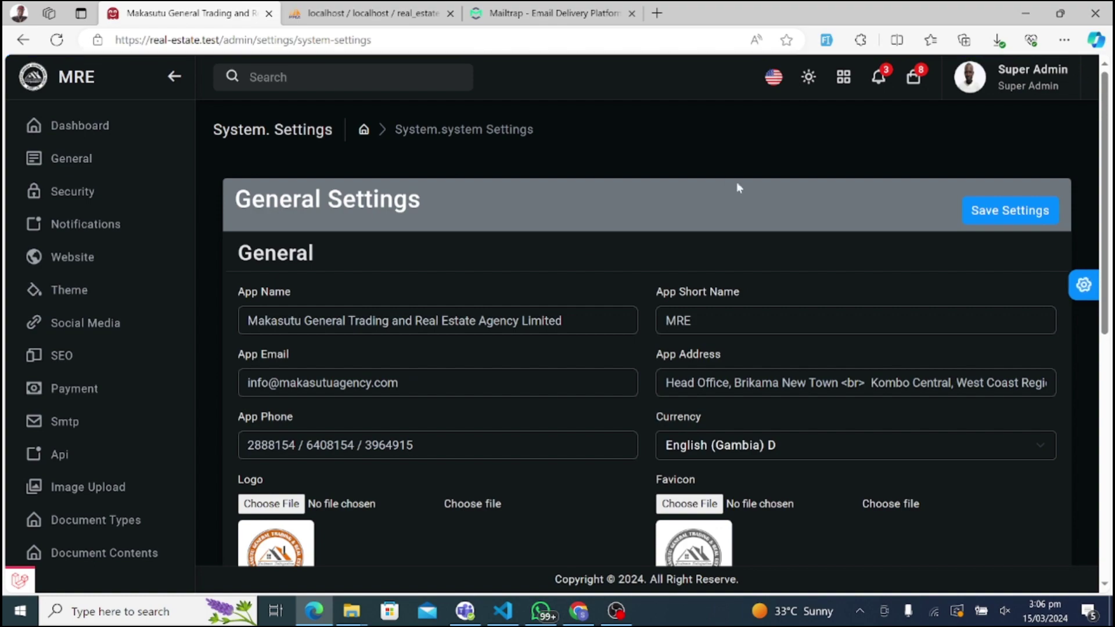
Step: Set the app logo to the not-available image and save the general settings
{"action": "scroll", "coordinate": [736, 182], "scroll_direction": "down", "scroll_amount": 4}
{"action": "scroll", "coordinate": [487, 263], "scroll_direction": "down", "scroll_amount": 3}
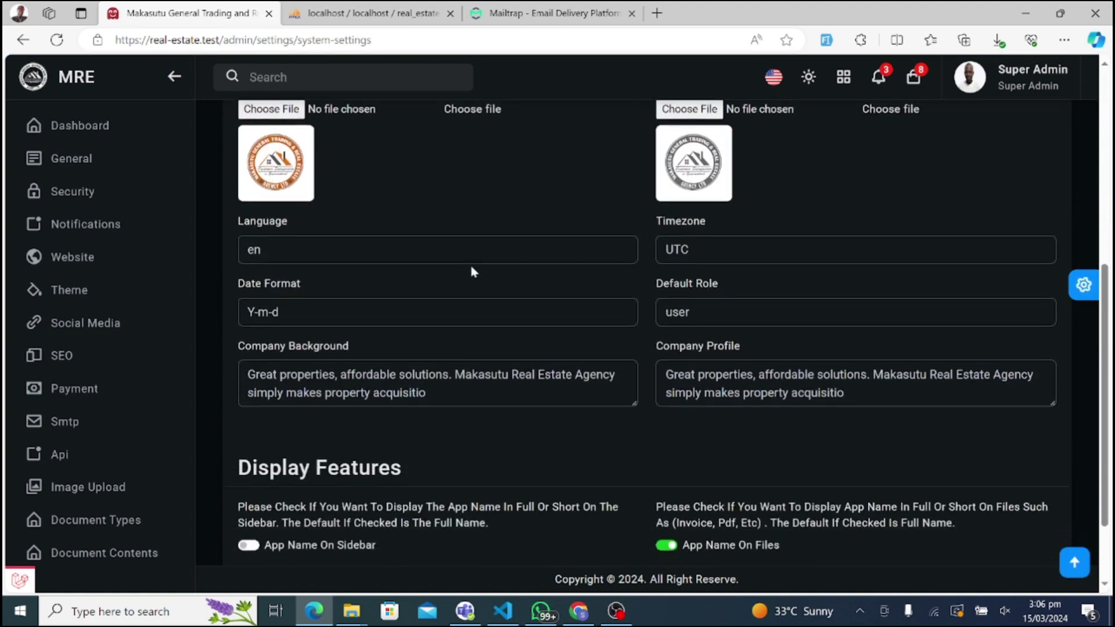
{"action": "scroll", "coordinate": [487, 263], "scroll_direction": "up", "scroll_amount": 7}
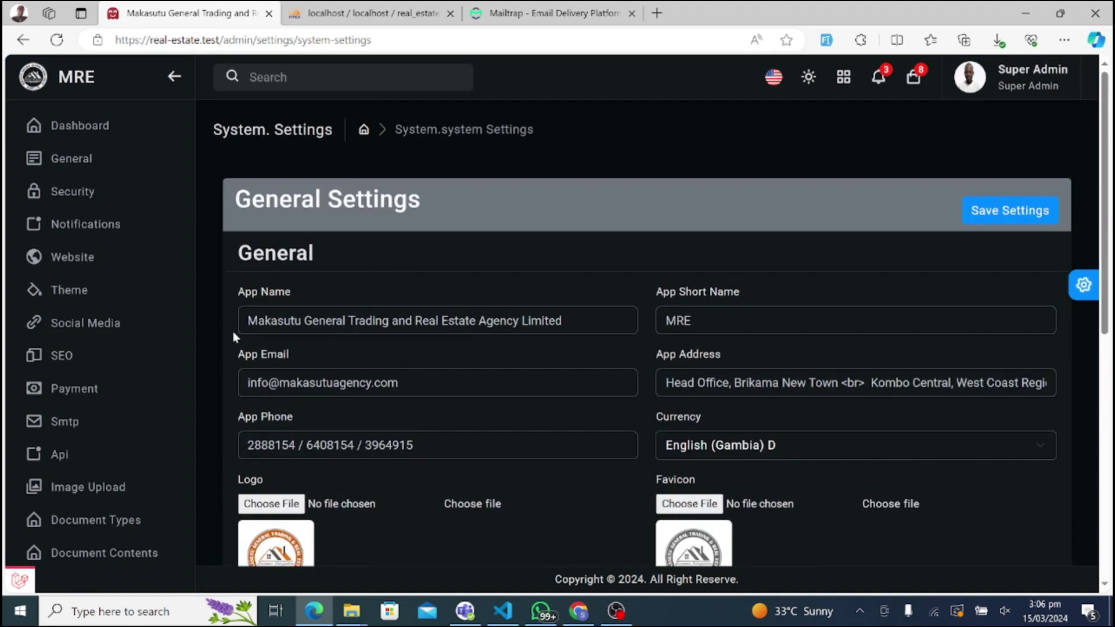
{"action": "scroll", "coordinate": [319, 294], "scroll_direction": "down", "scroll_amount": 6}
{"action": "scroll", "coordinate": [307, 312], "scroll_direction": "up", "scroll_amount": 4}
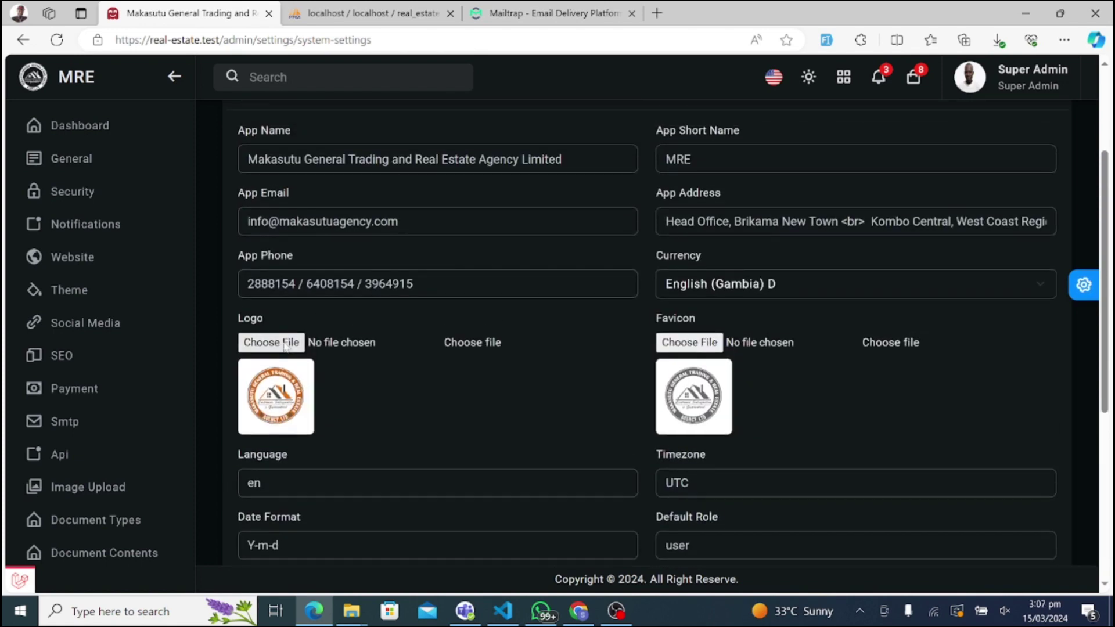
{"action": "left_click", "coordinate": [271, 336]}
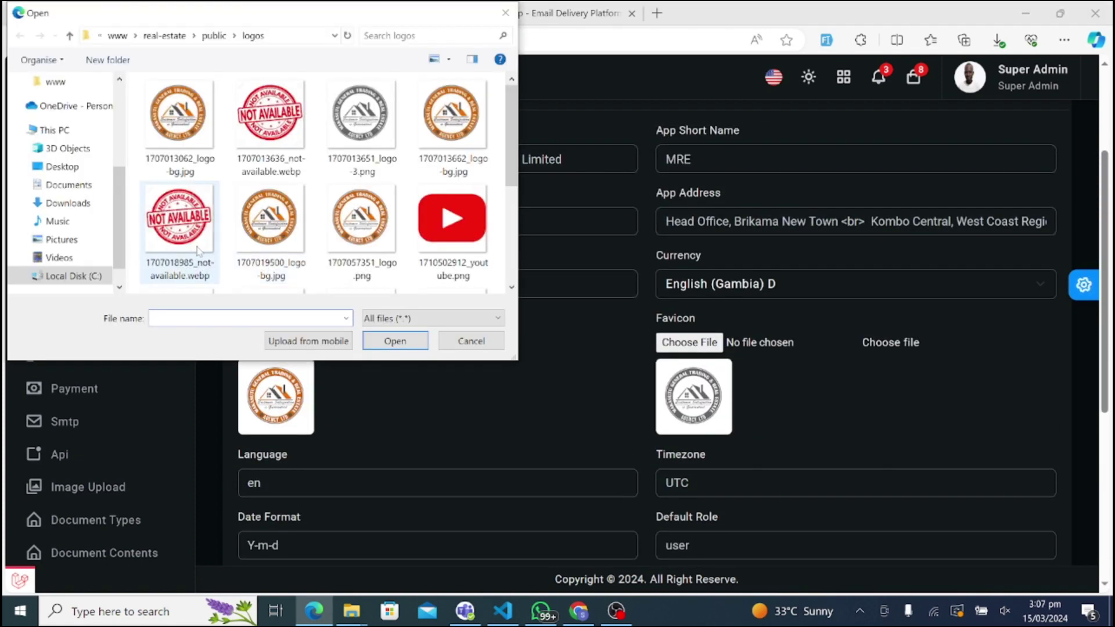
{"action": "left_click", "coordinate": [180, 226]}
{"action": "left_click", "coordinate": [395, 340]}
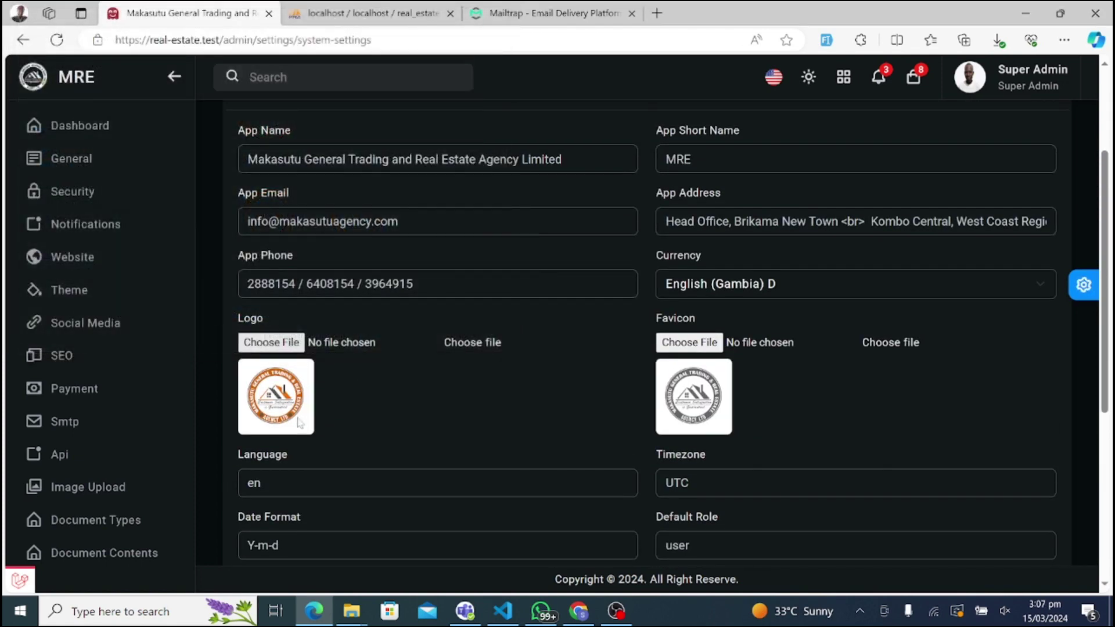
{"action": "scroll", "coordinate": [279, 566], "scroll_direction": "down", "scroll_amount": 5}
{"action": "left_click", "coordinate": [279, 551]}
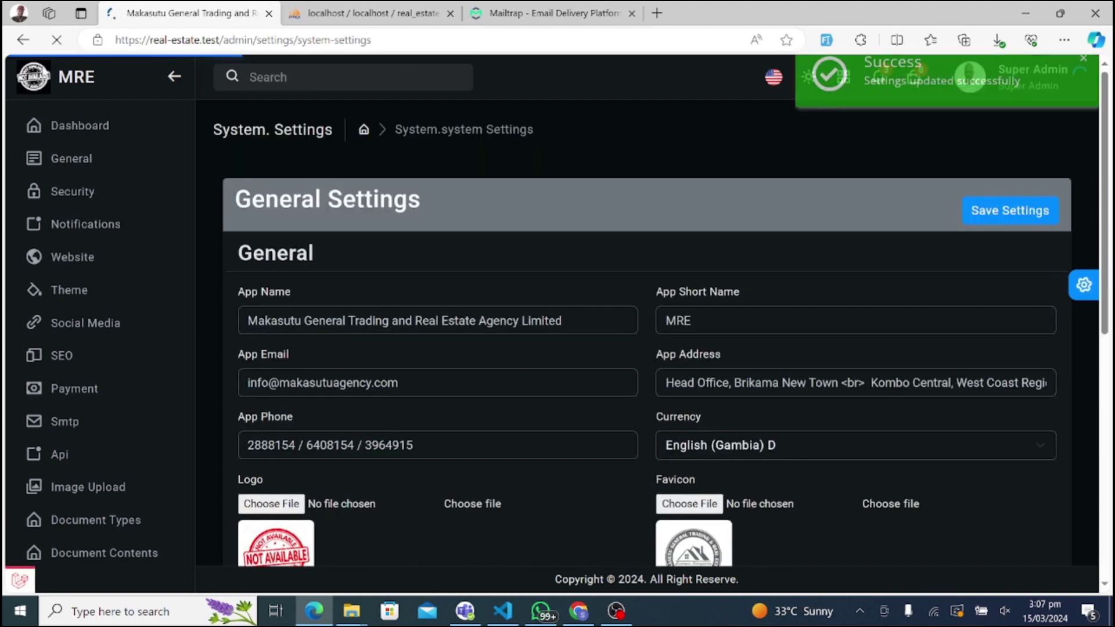
{"action": "scroll", "coordinate": [280, 269], "scroll_direction": "down", "scroll_amount": 4}
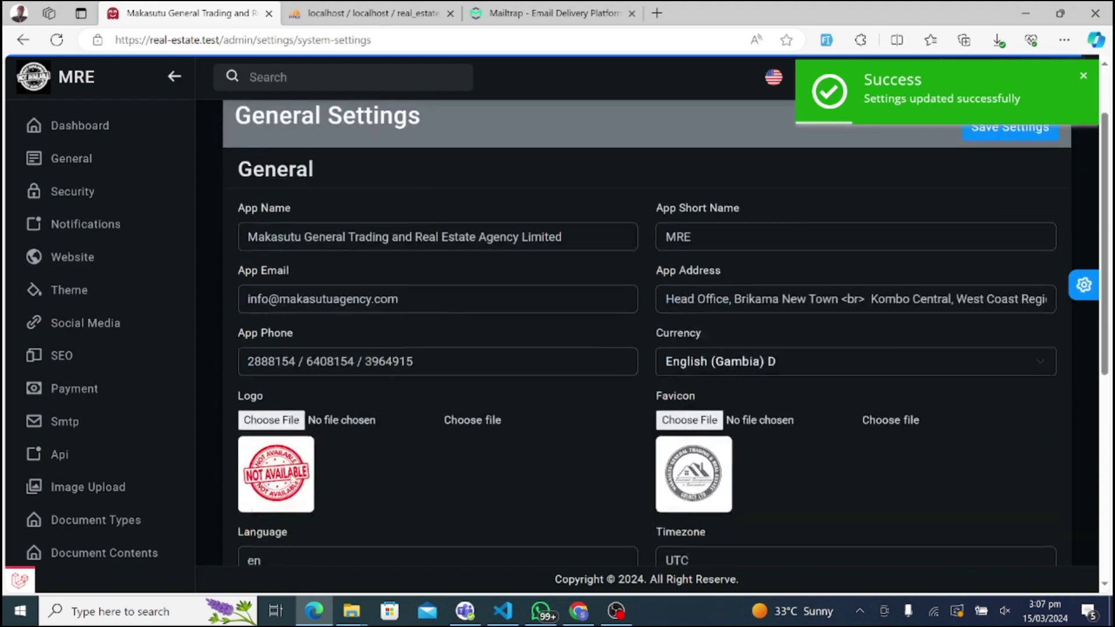
{"action": "left_click", "coordinate": [279, 262]}
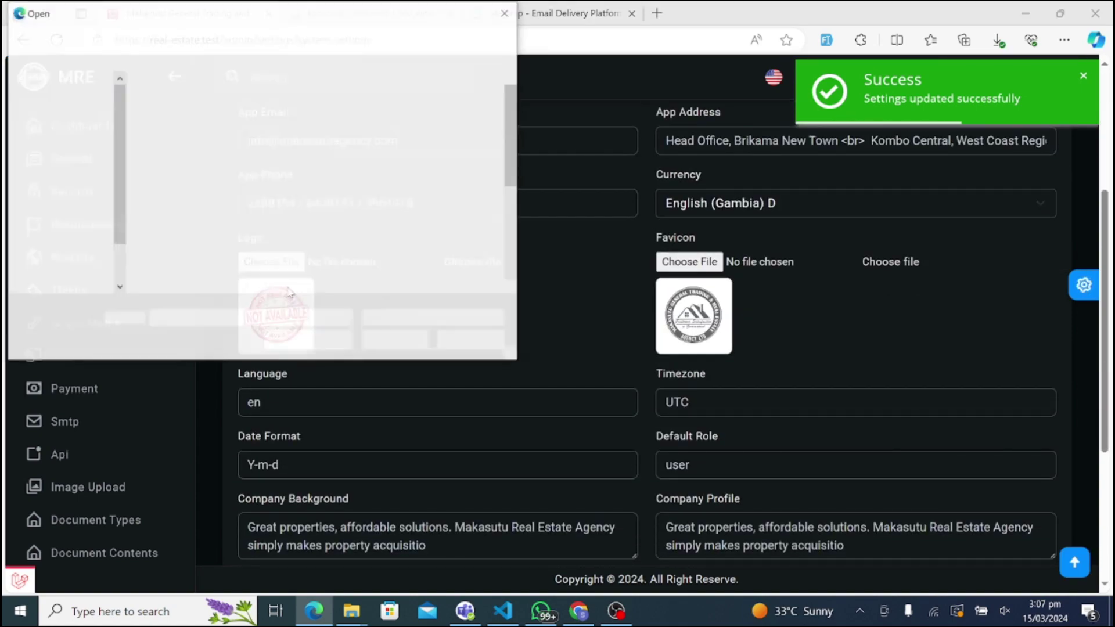
{"action": "left_click", "coordinate": [450, 264]}
{"action": "left_click", "coordinate": [400, 347]}
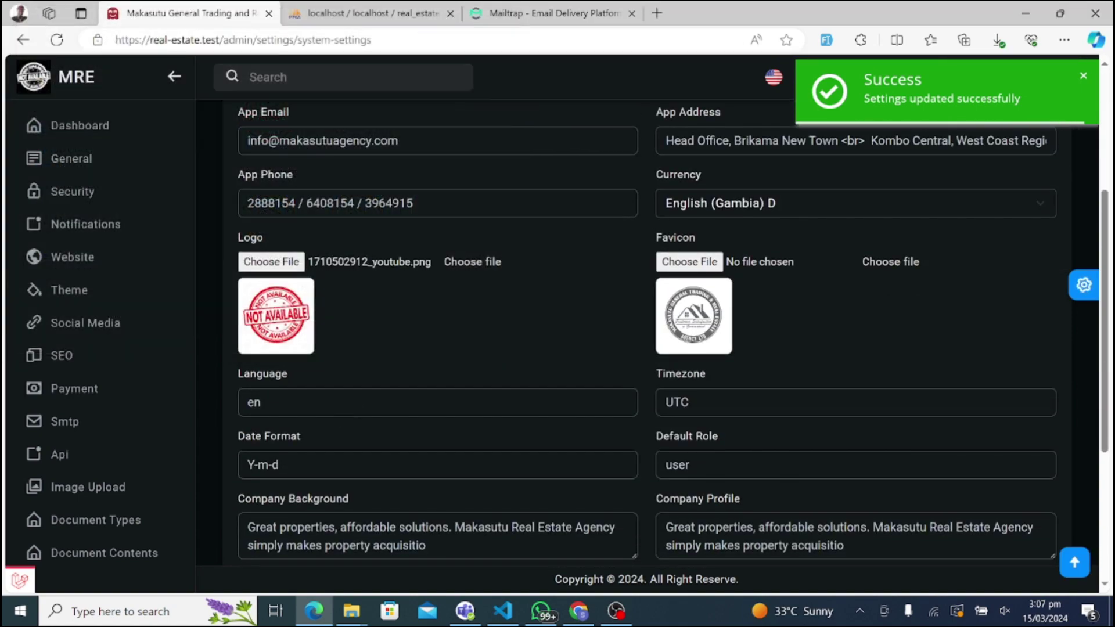
{"action": "scroll", "coordinate": [296, 462], "scroll_direction": "down", "scroll_amount": 5}
{"action": "left_click", "coordinate": [282, 537]}
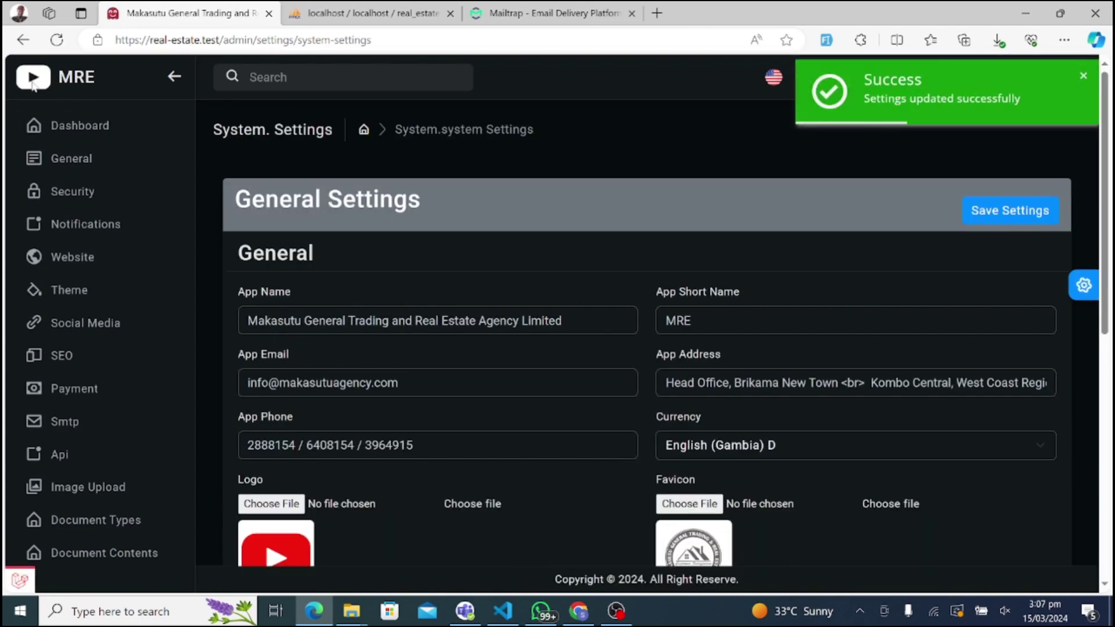
{"action": "scroll", "coordinate": [147, 286], "scroll_direction": "down", "scroll_amount": 5}
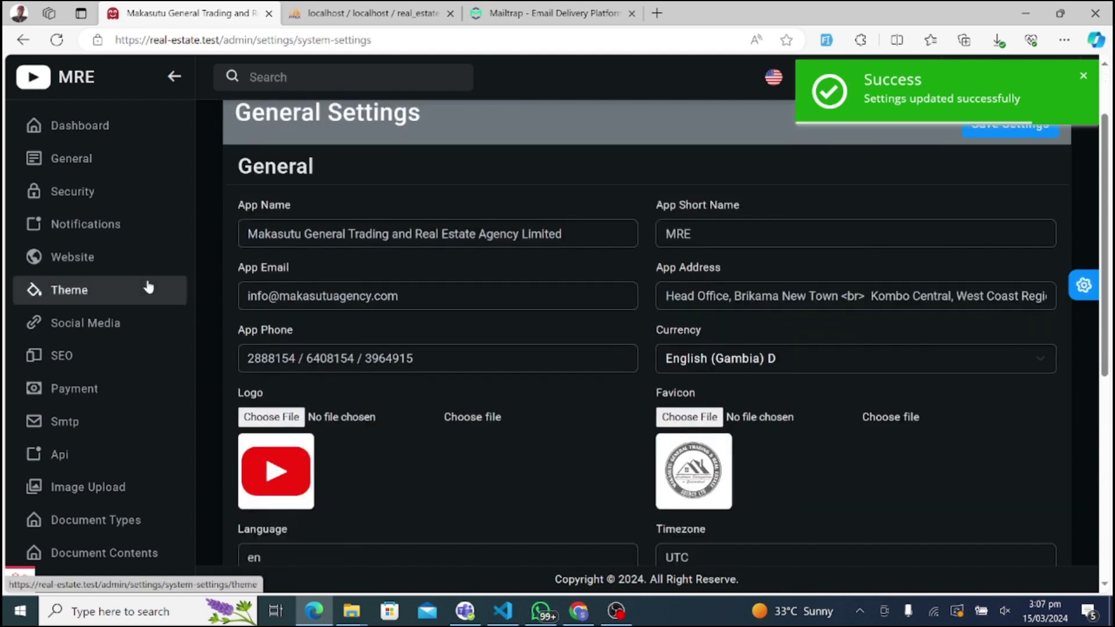
{"action": "scroll", "coordinate": [140, 308], "scroll_direction": "up", "scroll_amount": 5}
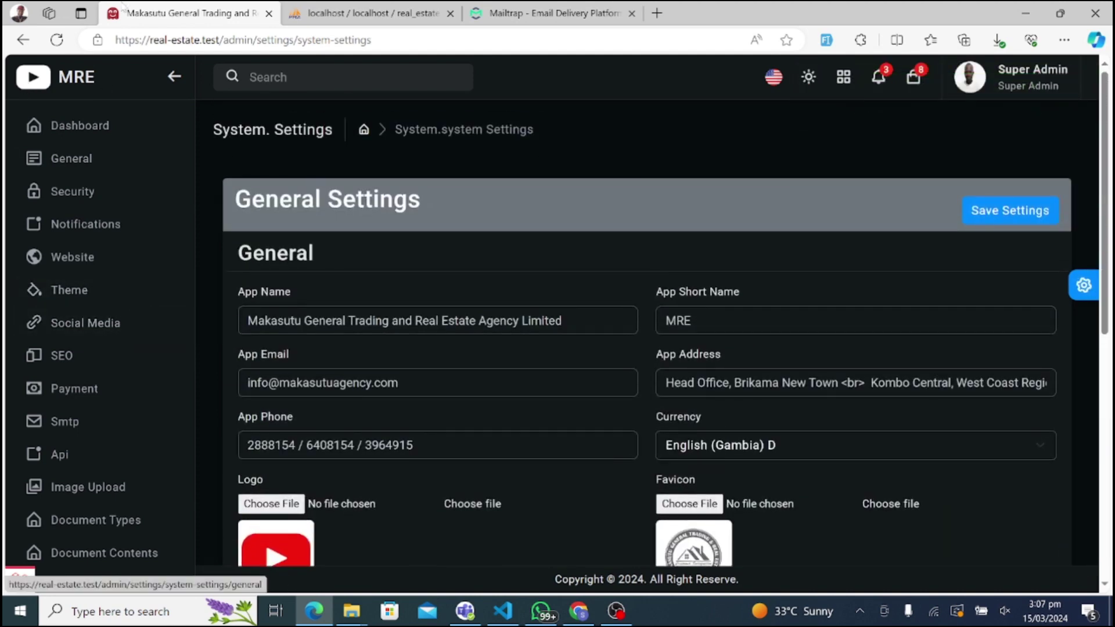
{"action": "scroll", "coordinate": [410, 343], "scroll_direction": "down", "scroll_amount": 2}
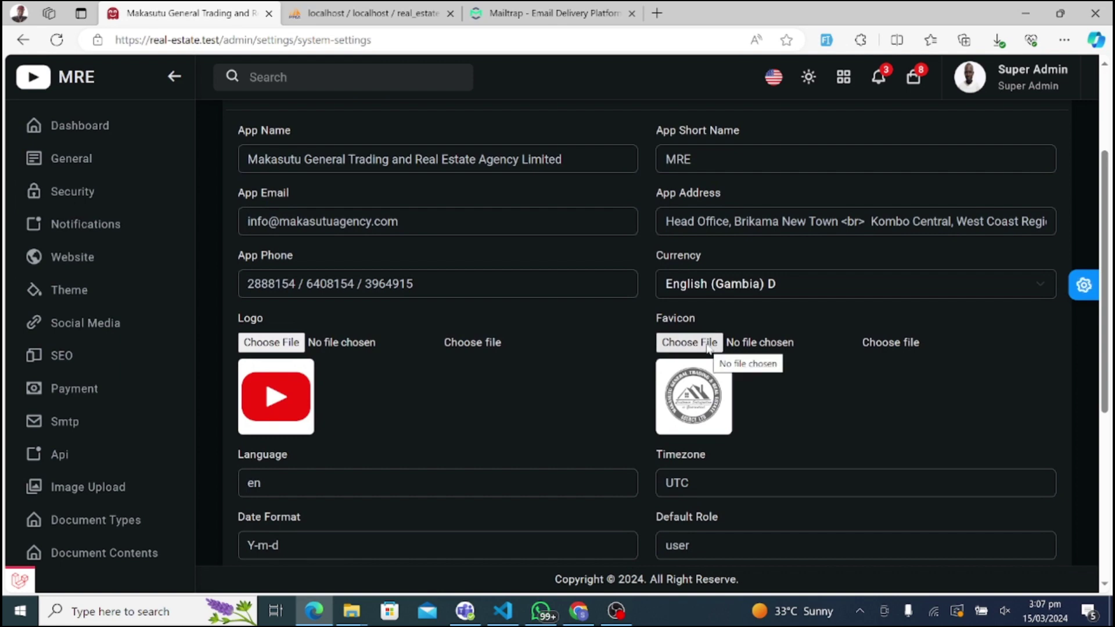
{"action": "left_click", "coordinate": [64, 257]}
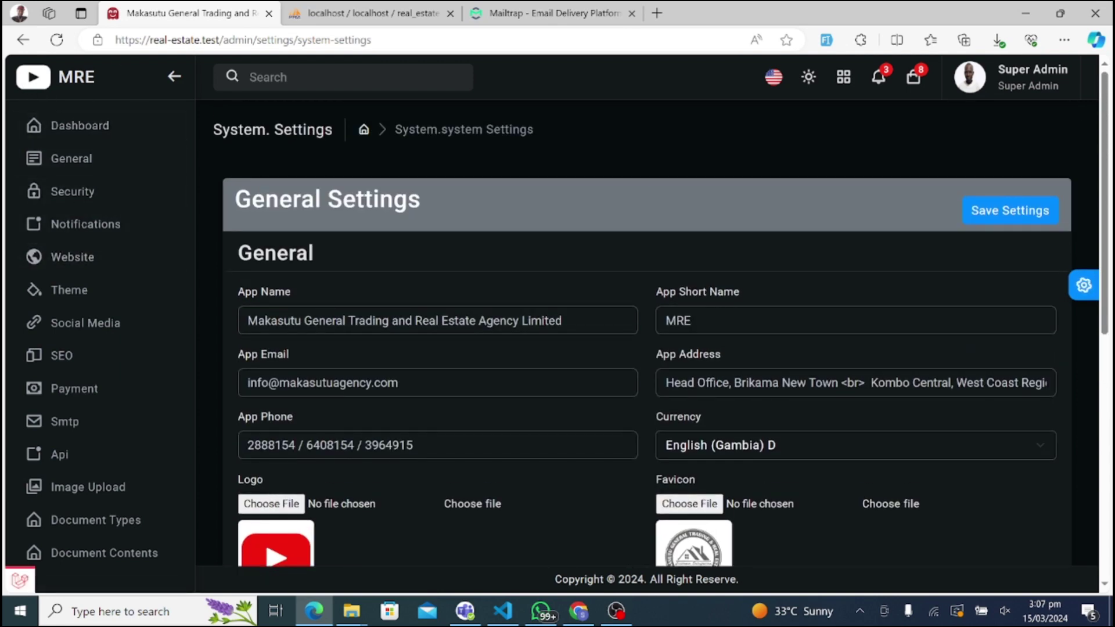
Step: Load real-estate.test in a new browser tab
{"action": "left_click", "coordinate": [656, 12]}
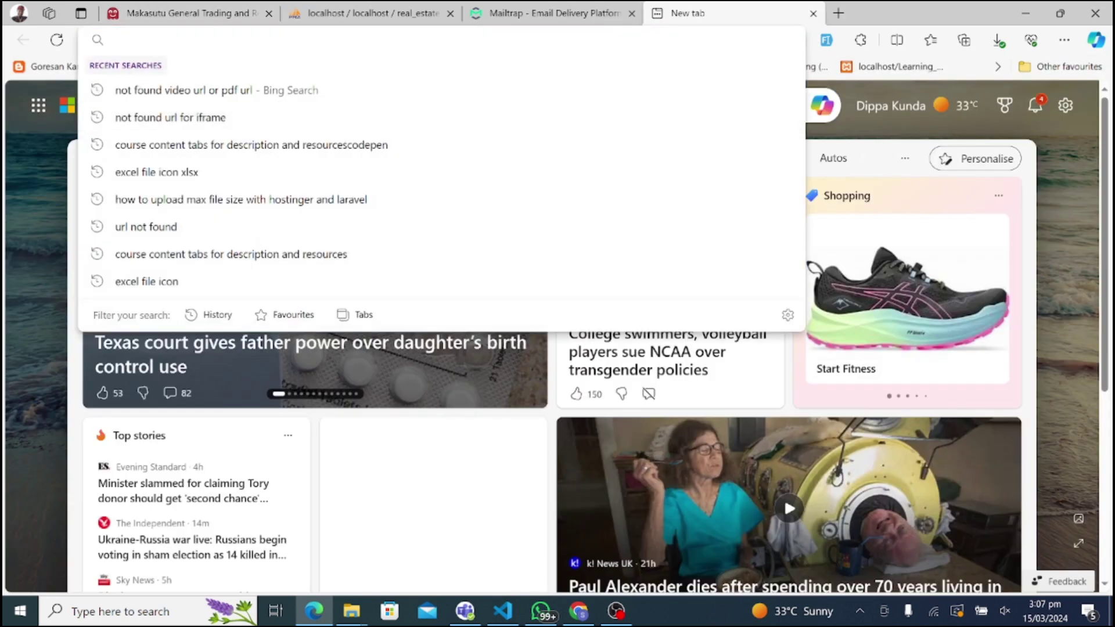
{"action": "type", "text": "re"}
{"action": "key", "text": "Right"}
{"action": "key", "text": "Return"}
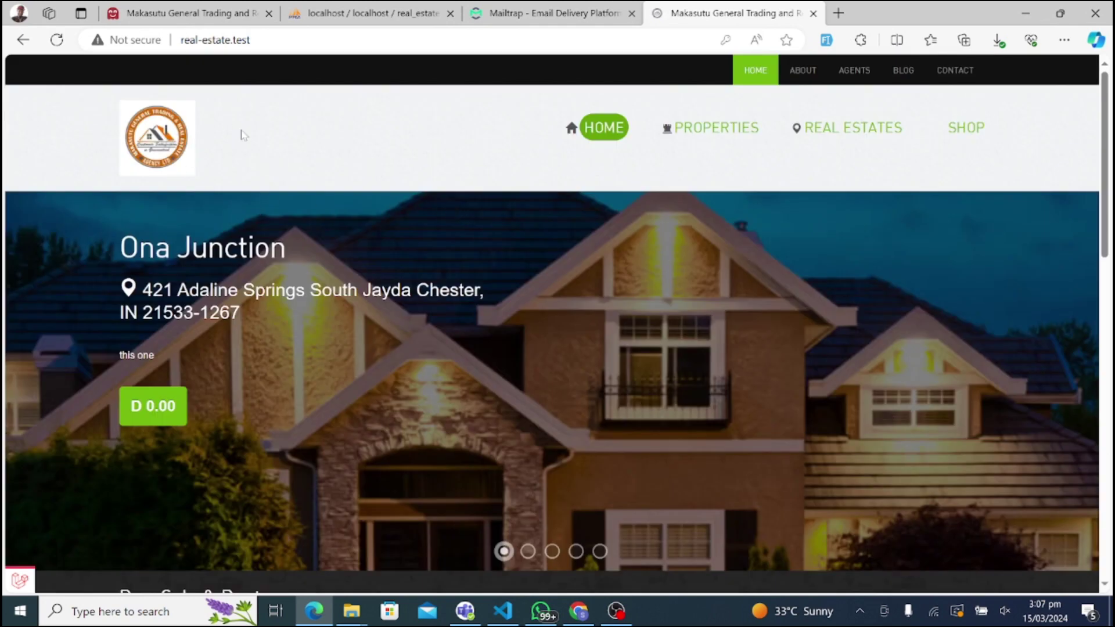
{"action": "left_click", "coordinate": [195, 15]}
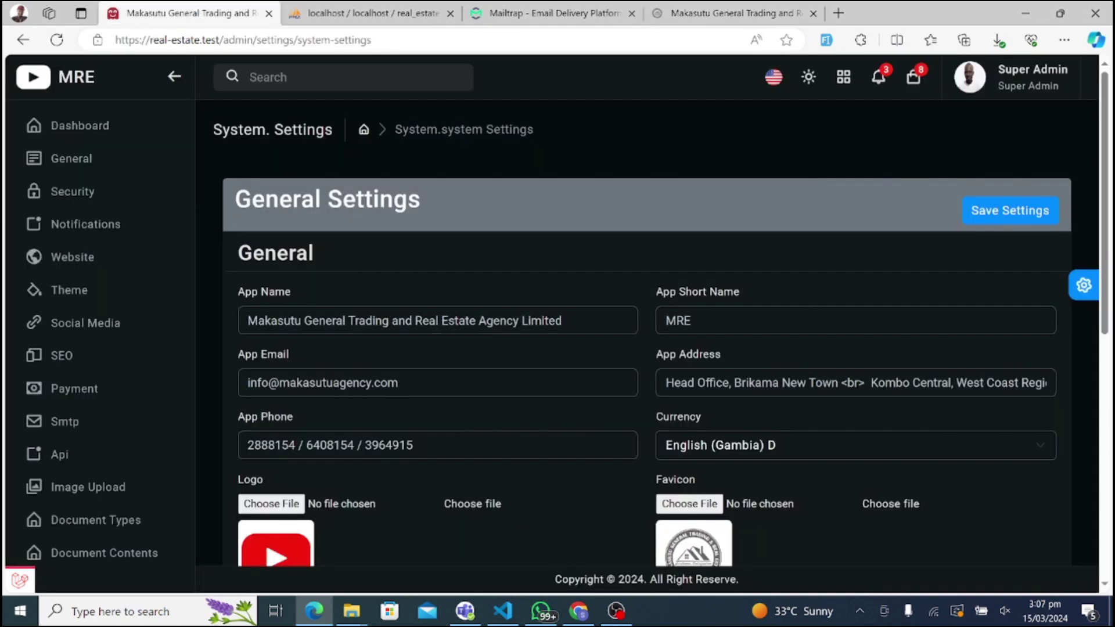
{"action": "scroll", "coordinate": [283, 346], "scroll_direction": "down", "scroll_amount": 3}
{"action": "left_click", "coordinate": [282, 347]}
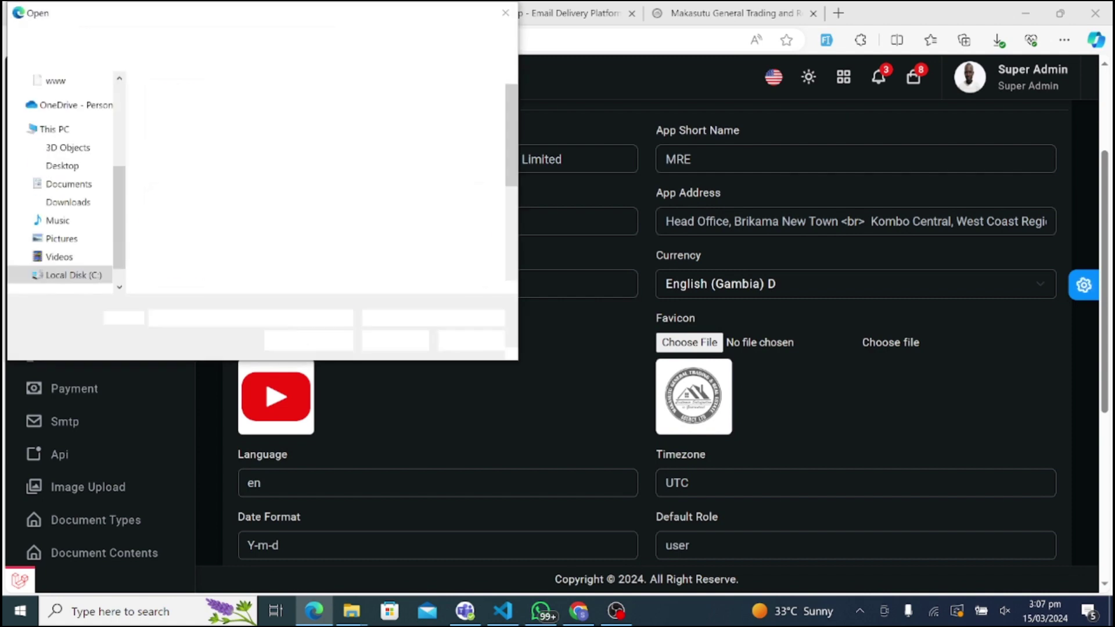
{"action": "scroll", "coordinate": [325, 244], "scroll_direction": "down", "scroll_amount": 3}
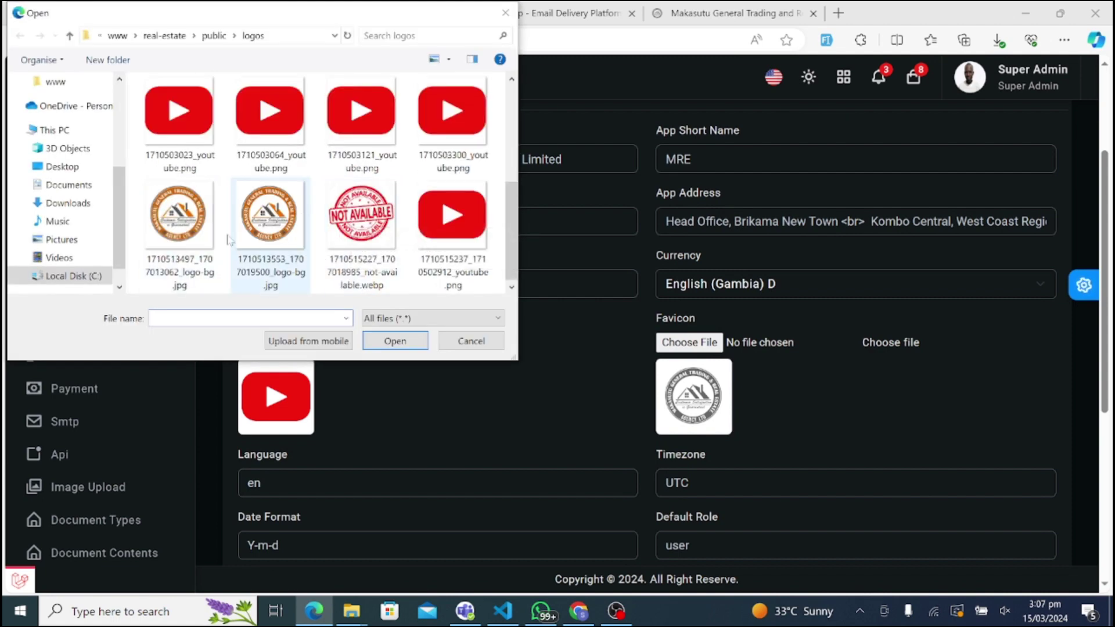
{"action": "scroll", "coordinate": [361, 210], "scroll_direction": "up", "scroll_amount": 4}
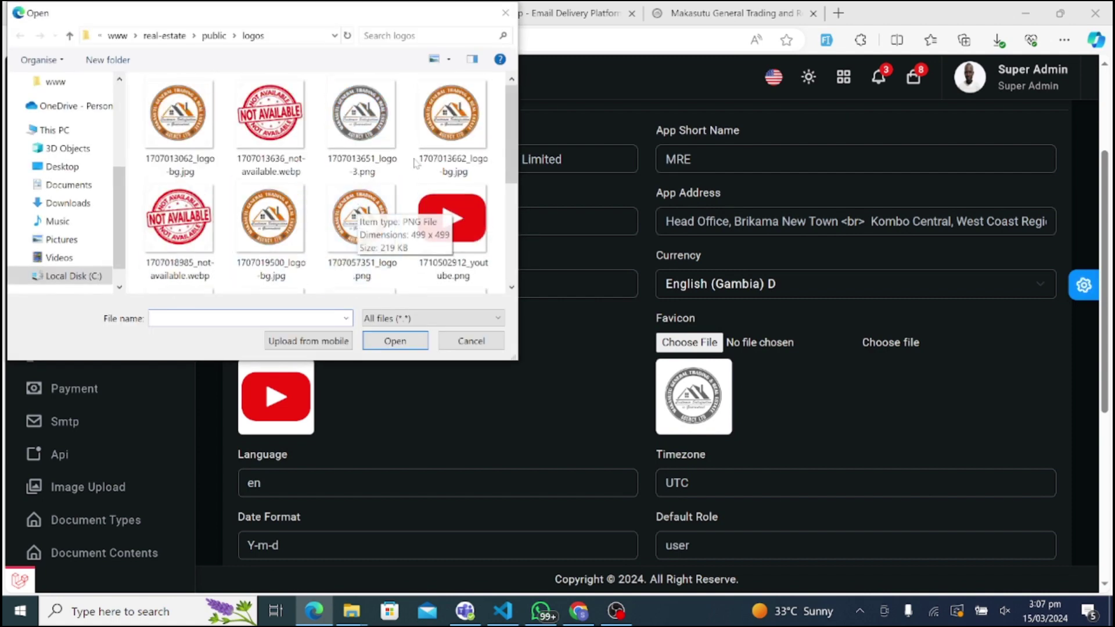
{"action": "left_click", "coordinate": [452, 119]}
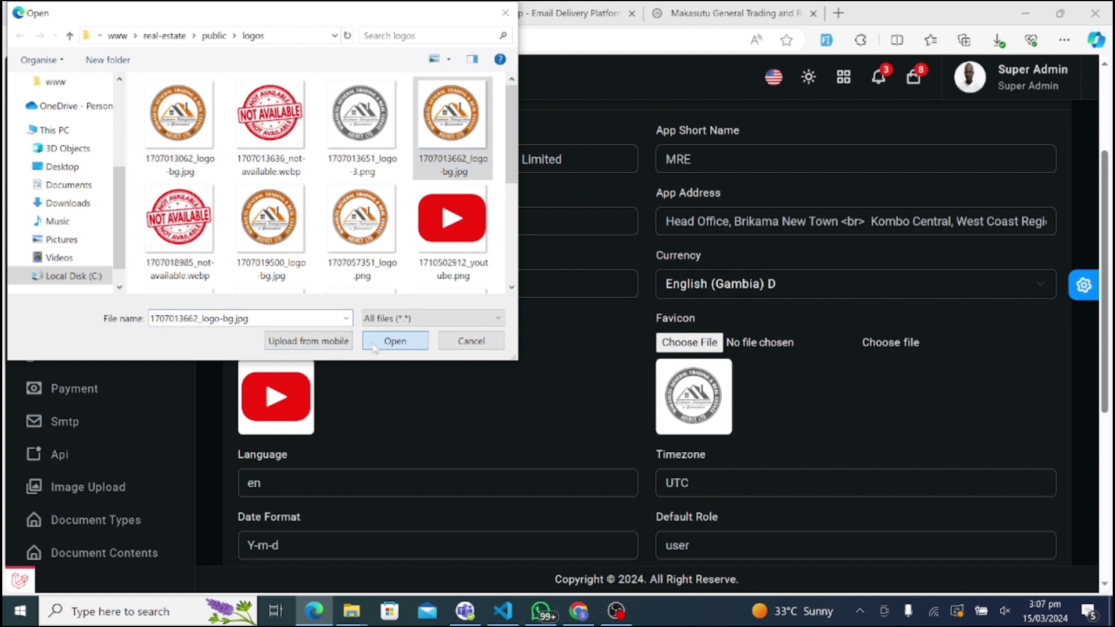
{"action": "key", "text": "Return"}
{"action": "scroll", "coordinate": [318, 441], "scroll_direction": "down", "scroll_amount": 5}
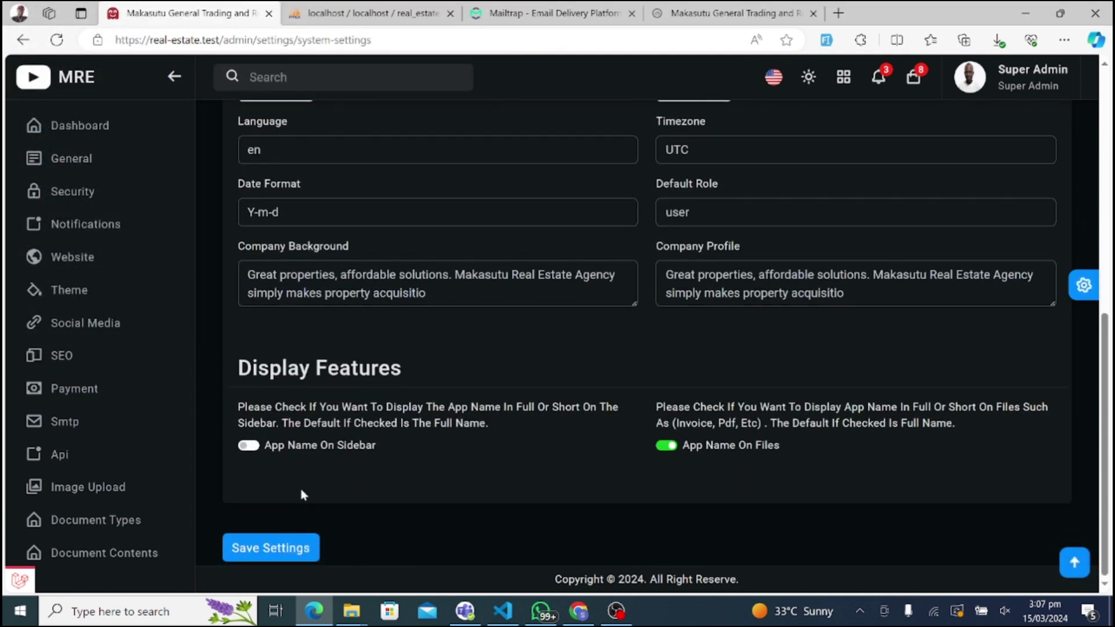
{"action": "left_click", "coordinate": [296, 547]}
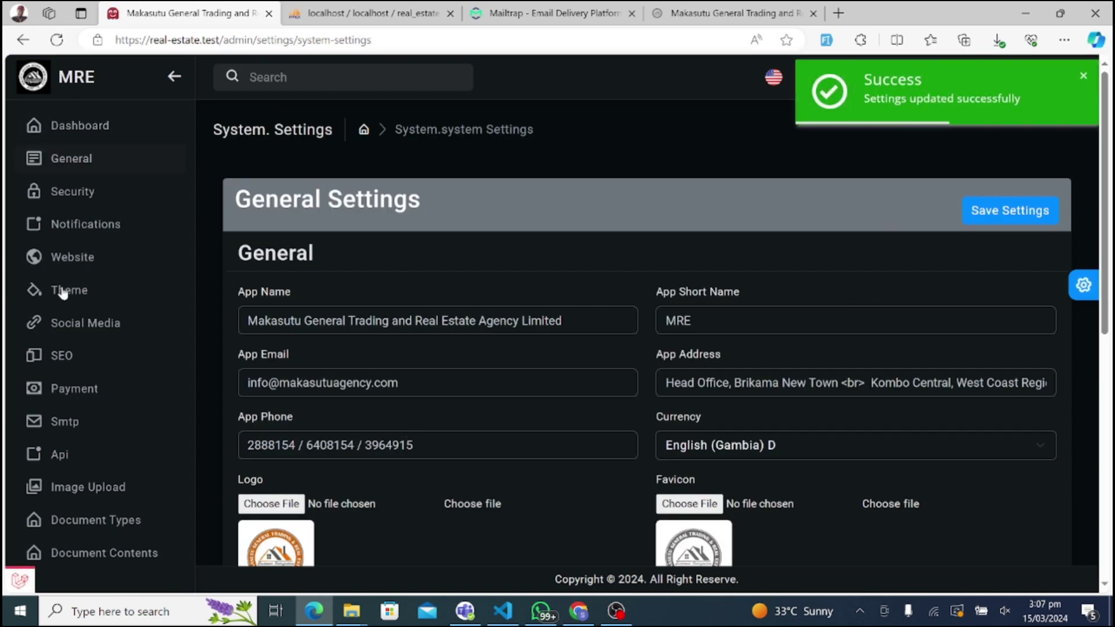
Step: Go to Website settings and start choosing a new logo file
{"action": "left_click", "coordinate": [61, 258]}
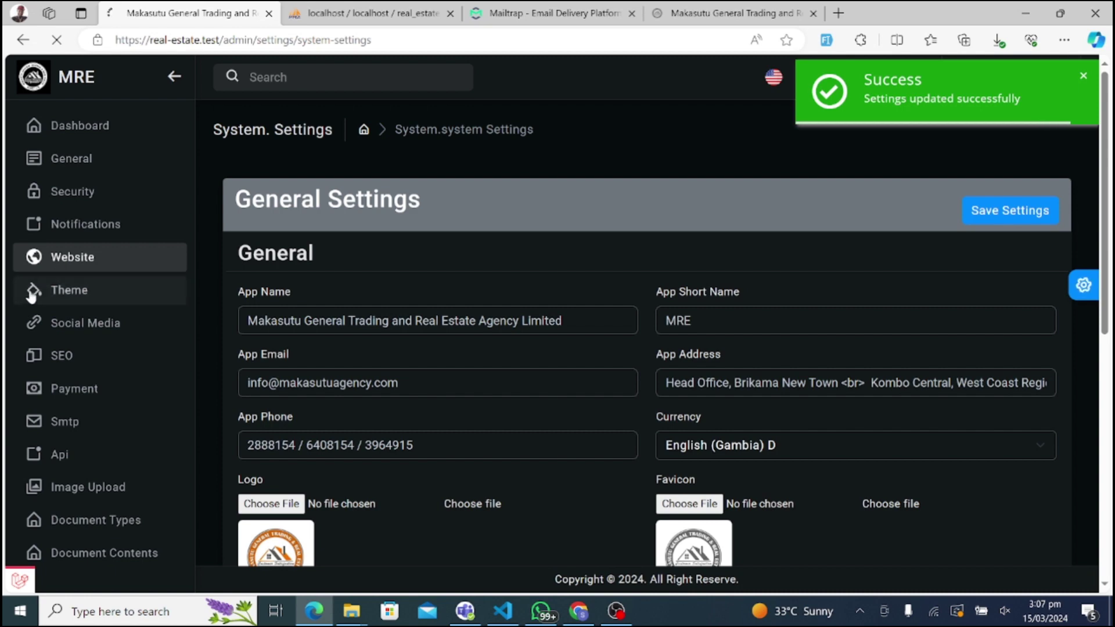
{"action": "scroll", "coordinate": [251, 267], "scroll_direction": "down", "scroll_amount": 4}
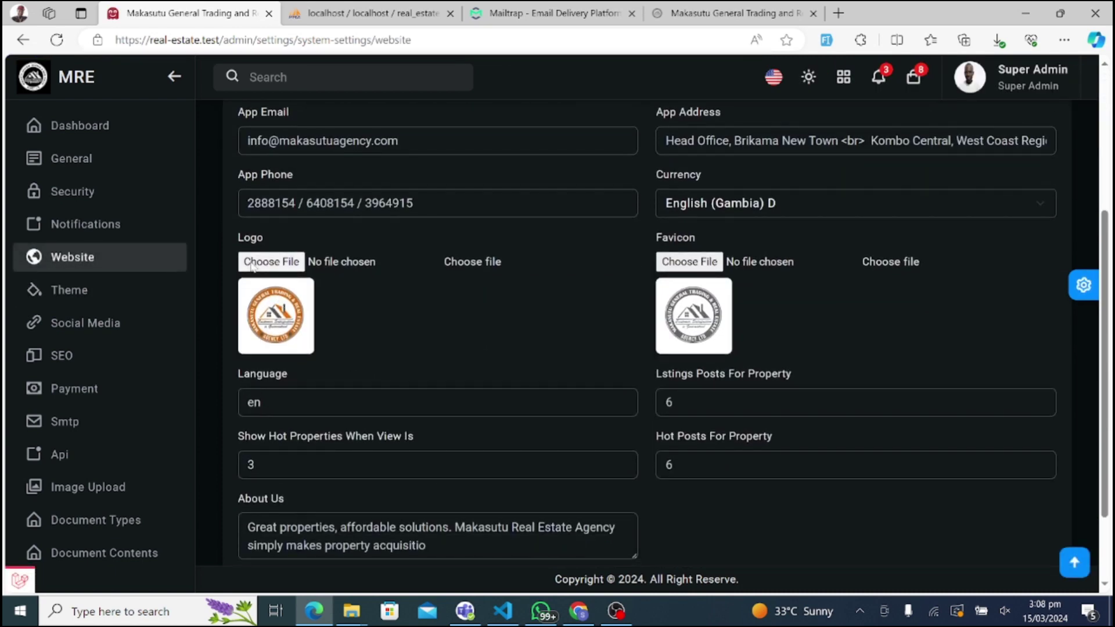
{"action": "left_click", "coordinate": [251, 262]}
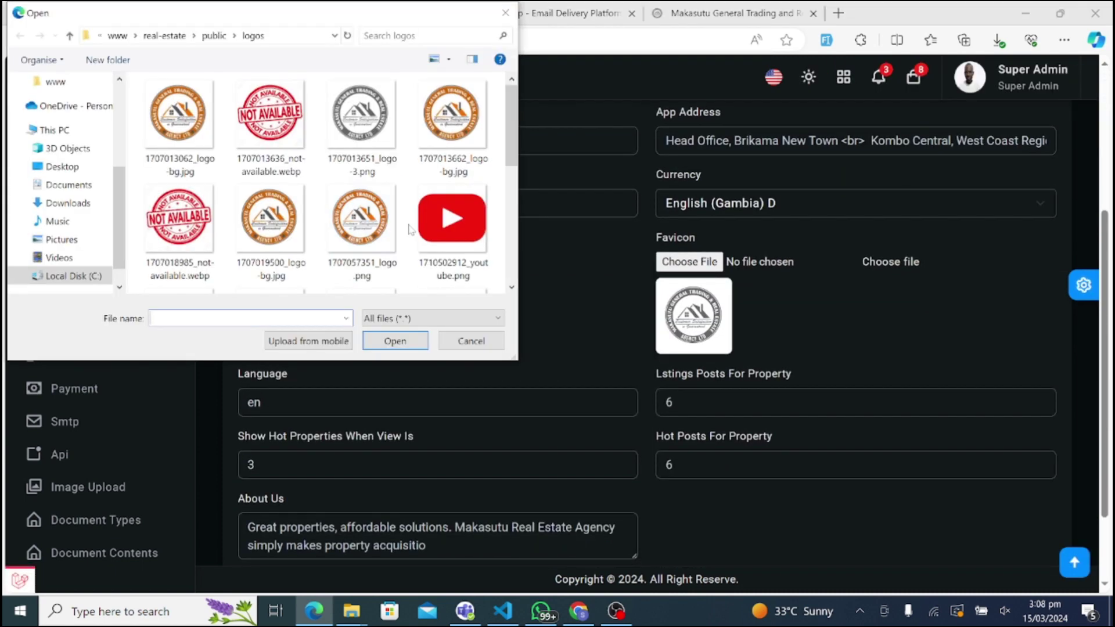
{"action": "left_click", "coordinate": [452, 220]}
{"action": "left_click", "coordinate": [395, 340]}
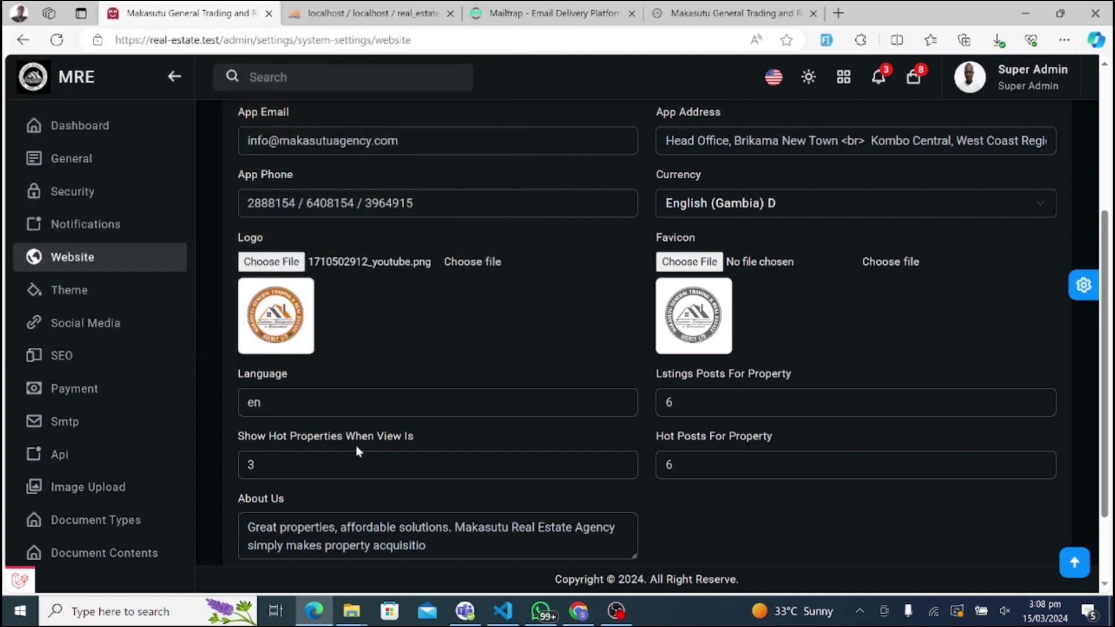
{"action": "scroll", "coordinate": [358, 451], "scroll_direction": "down", "scroll_amount": 2}
{"action": "left_click", "coordinate": [284, 549]}
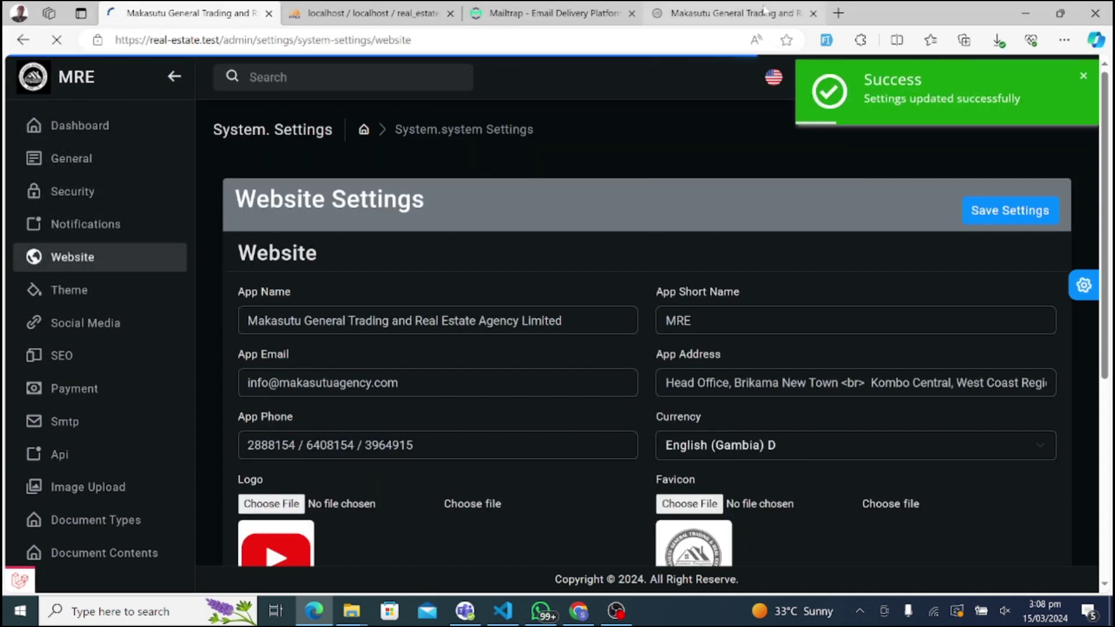
Step: Reload the public site to check the new logo, then return to the admin tab
{"action": "left_click", "coordinate": [764, 11]}
{"action": "left_click", "coordinate": [50, 44]}
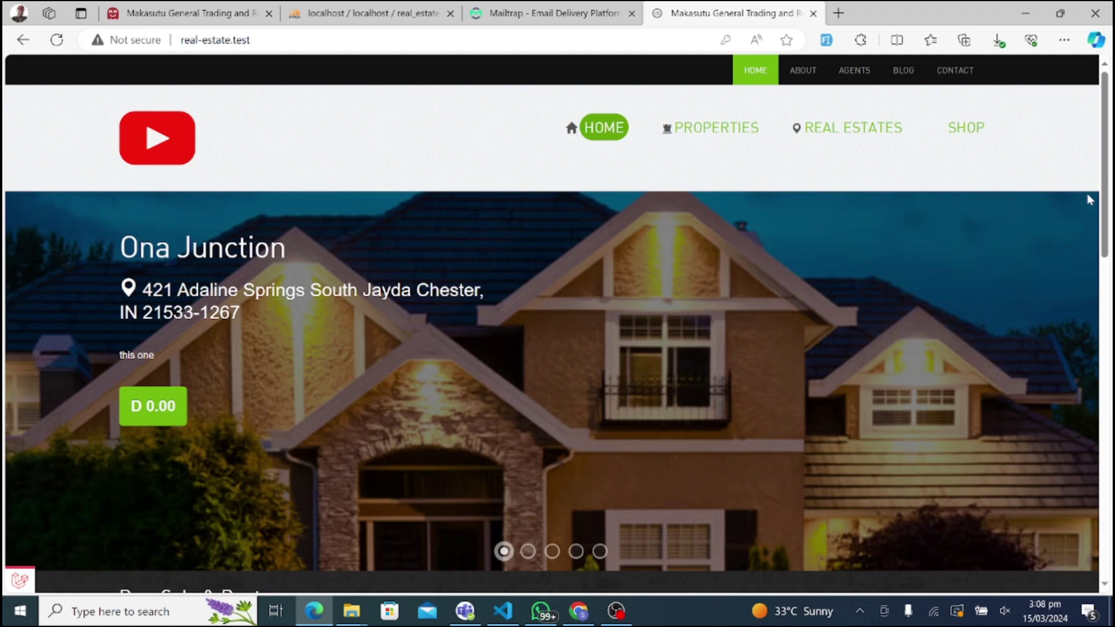
{"action": "scroll", "coordinate": [592, 248], "scroll_direction": "down", "scroll_amount": 6}
{"action": "scroll", "coordinate": [592, 248], "scroll_direction": "up", "scroll_amount": 7}
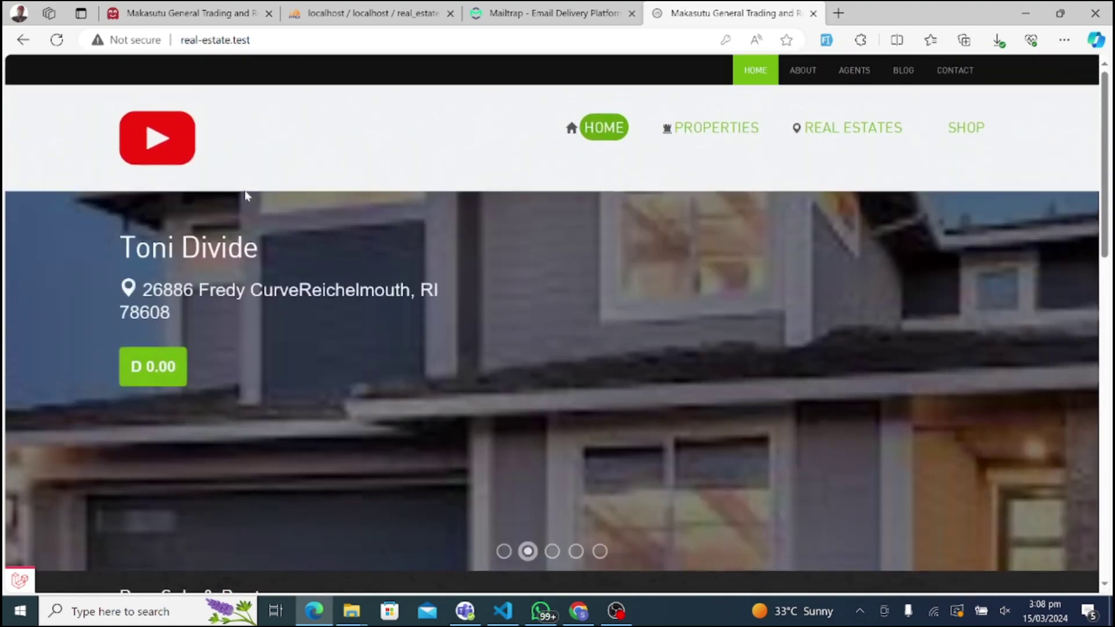
{"action": "left_click", "coordinate": [192, 13]}
{"action": "scroll", "coordinate": [283, 344], "scroll_direction": "down", "scroll_amount": 2}
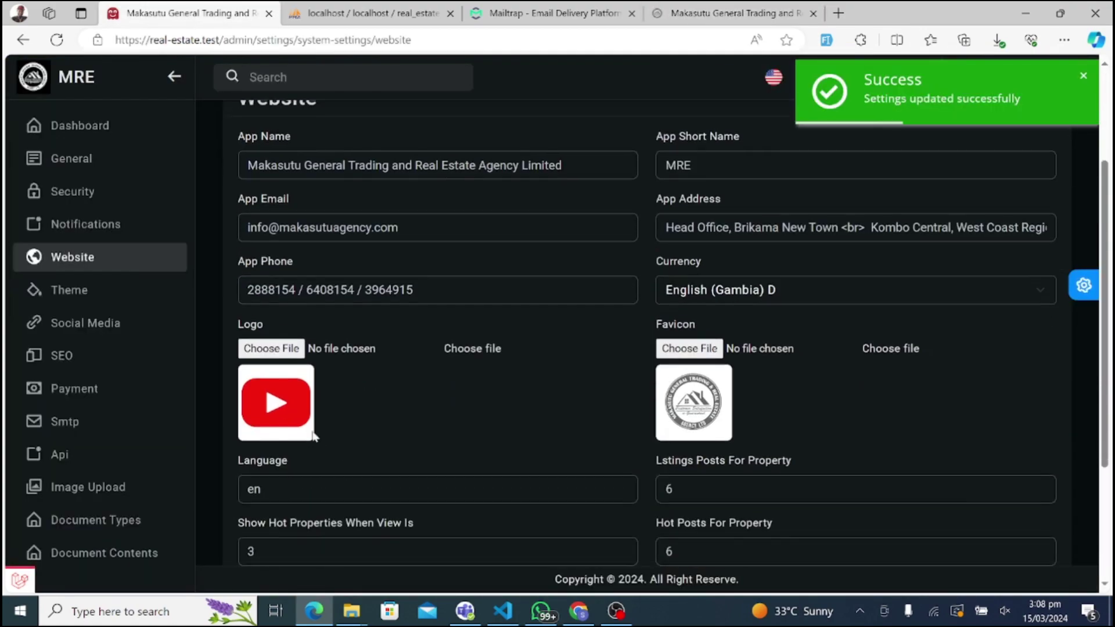
{"action": "left_click", "coordinate": [283, 345]}
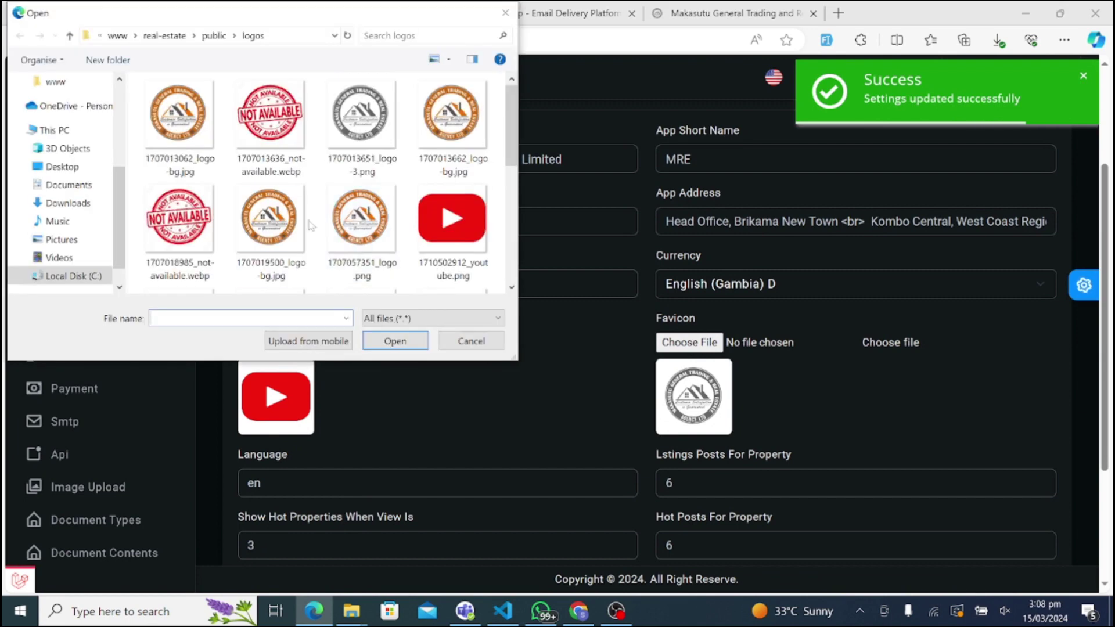
{"action": "left_click", "coordinate": [270, 221]}
{"action": "left_click", "coordinate": [395, 341]}
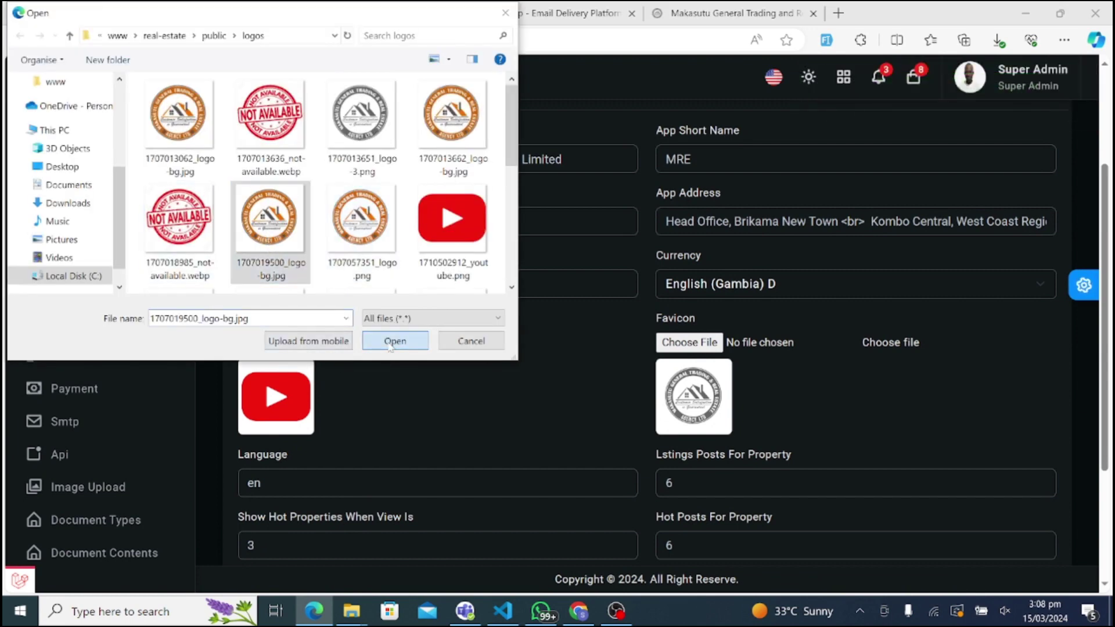
{"action": "scroll", "coordinate": [316, 416], "scroll_direction": "down", "scroll_amount": 3}
{"action": "left_click", "coordinate": [303, 549]}
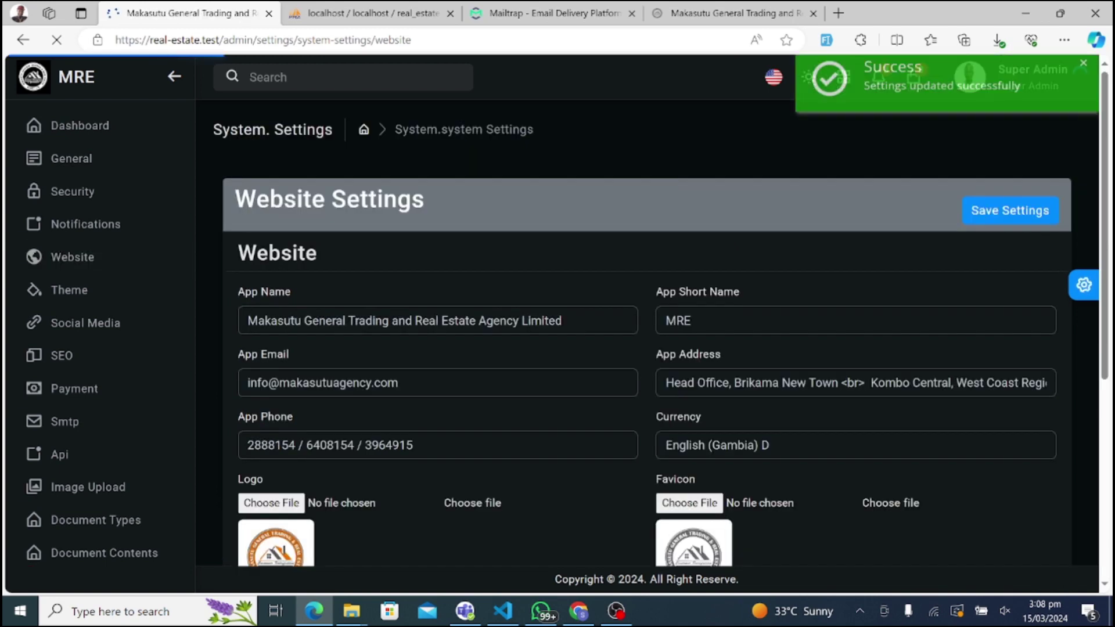
Step: Compare the App Email with the contact email and phone in the public site footer
{"action": "scroll", "coordinate": [471, 392], "scroll_direction": "down", "scroll_amount": 3}
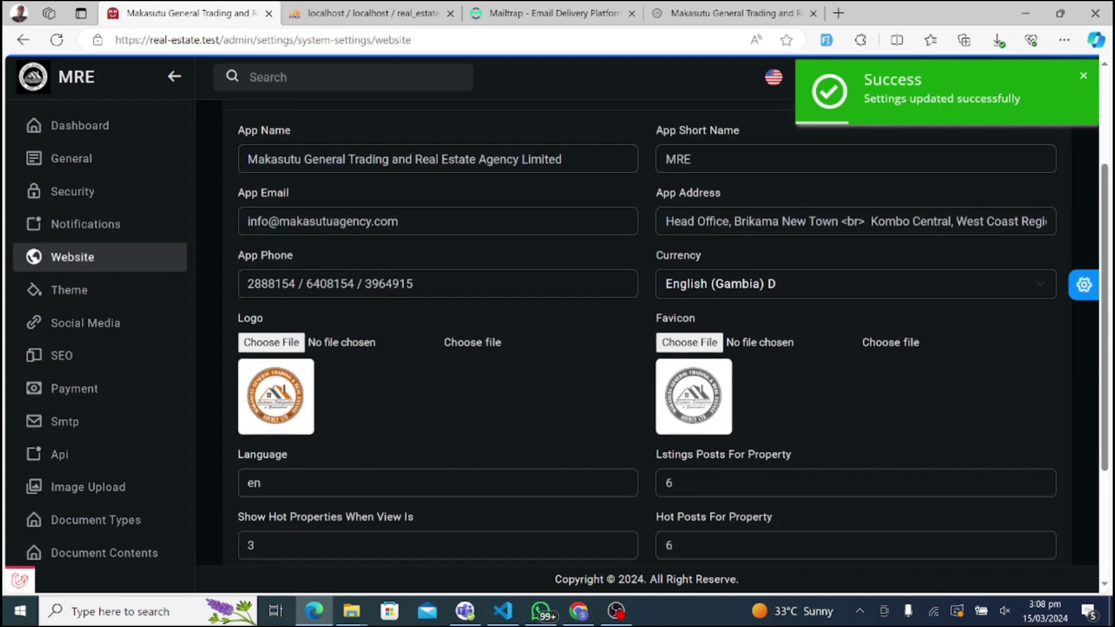
{"action": "left_click_drag", "start_coordinate": [333, 221], "coordinate": [236, 224]}
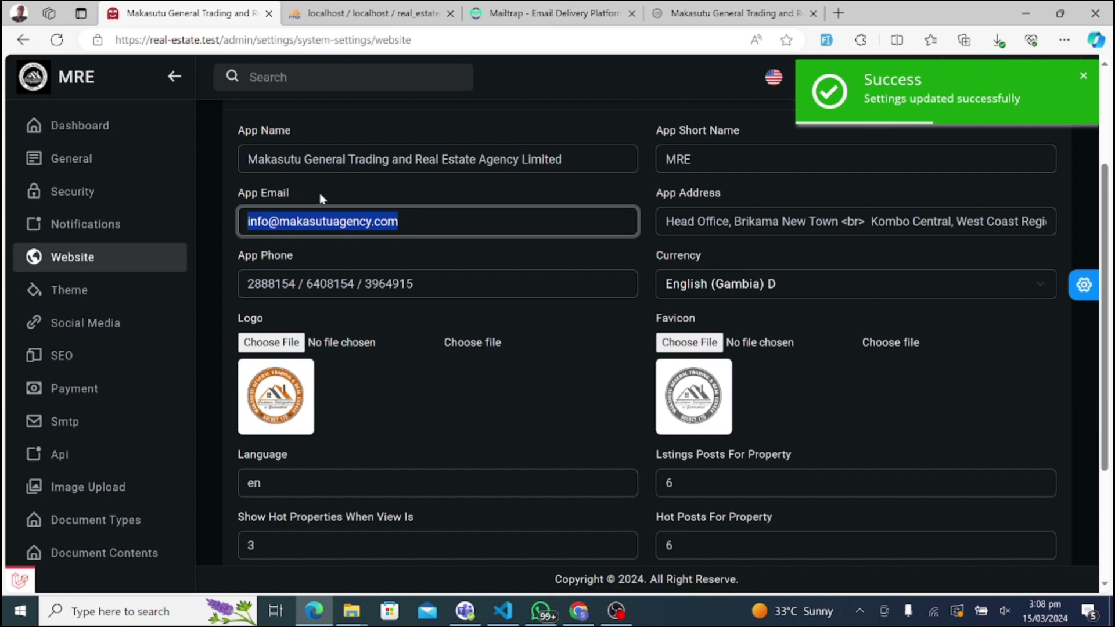
{"action": "left_click", "coordinate": [336, 187]}
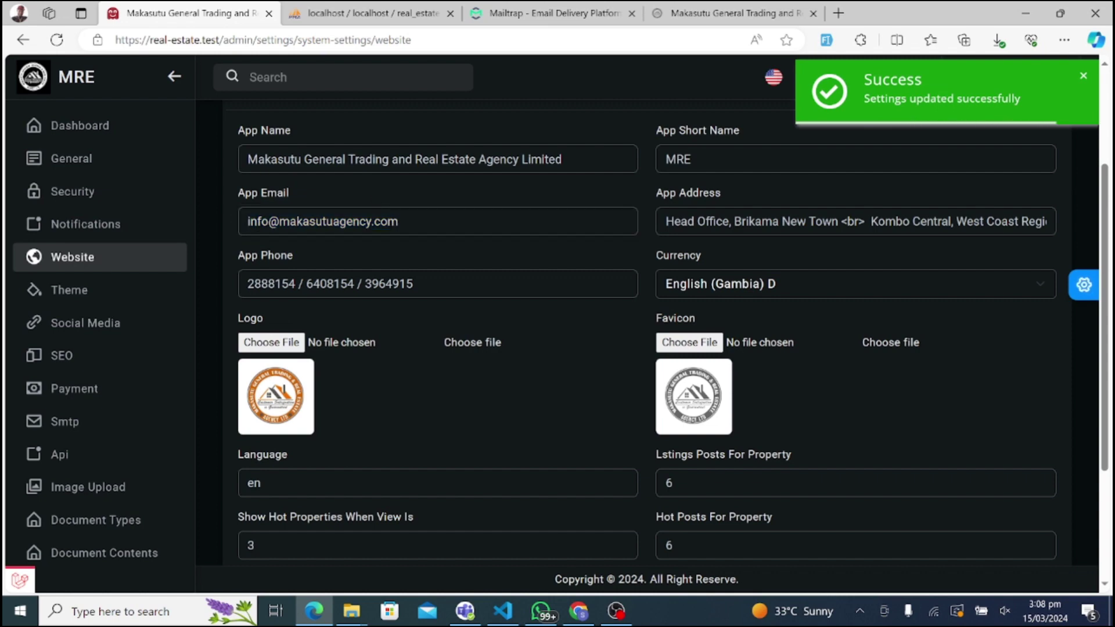
{"action": "triple_click", "coordinate": [511, 221]}
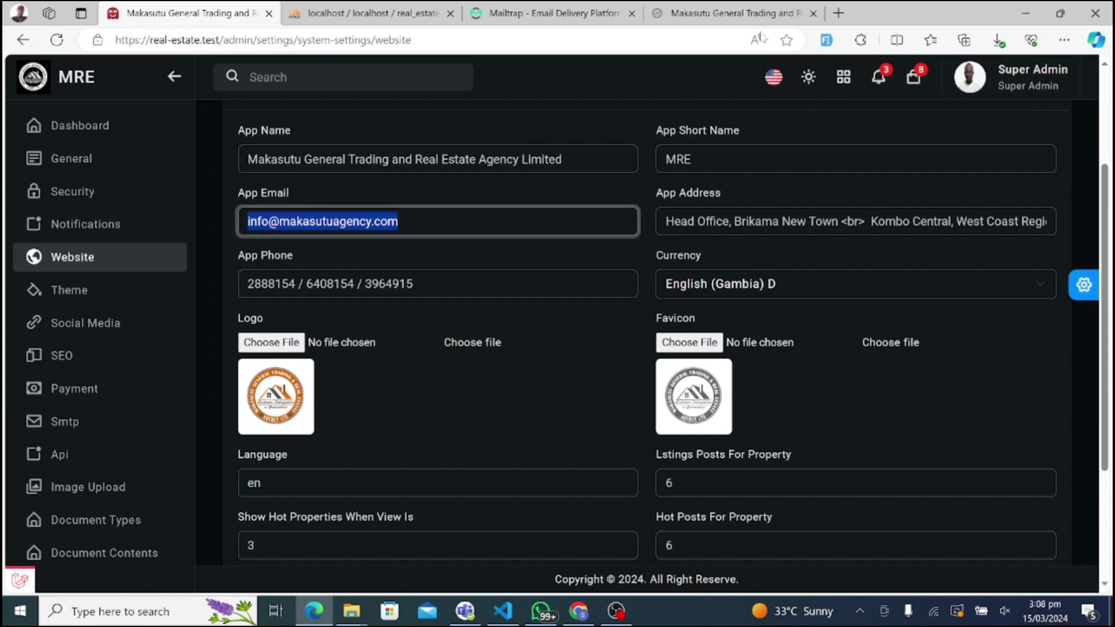
{"action": "left_click", "coordinate": [749, 14]}
{"action": "scroll", "coordinate": [671, 293], "scroll_direction": "down", "scroll_amount": 15}
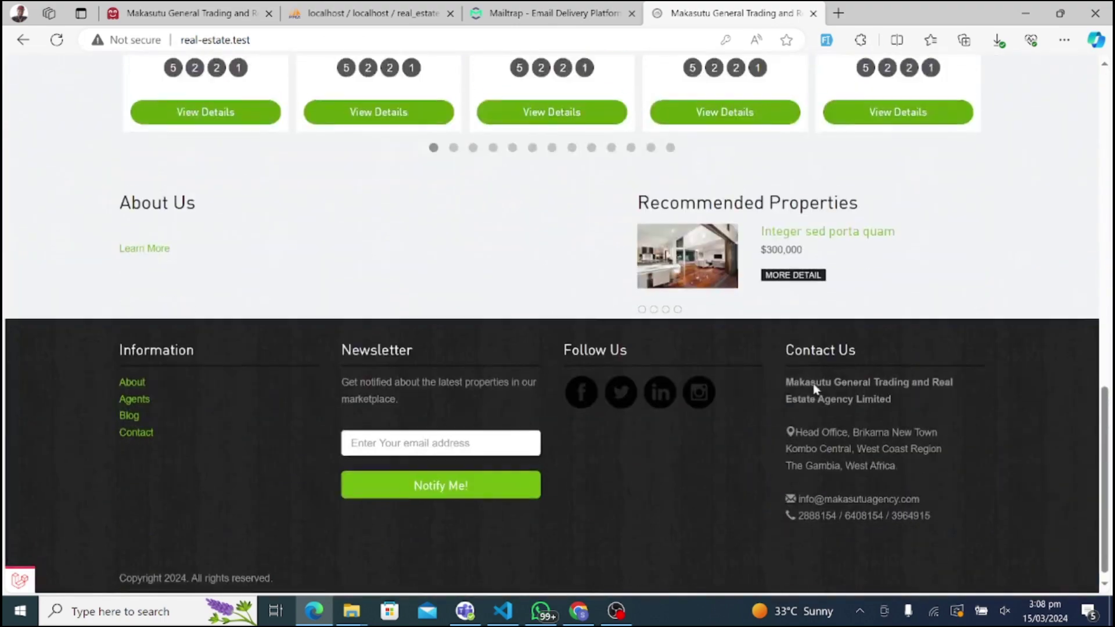
{"action": "scroll", "coordinate": [815, 389], "scroll_direction": "down", "scroll_amount": 1}
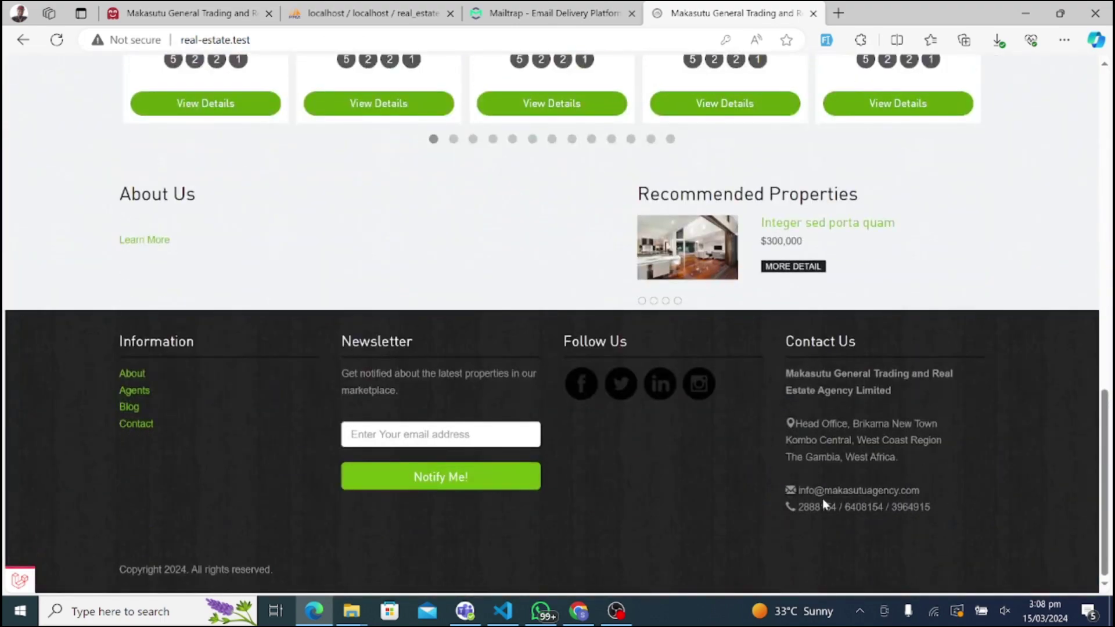
{"action": "mouse_move", "coordinate": [799, 491]}
{"action": "left_mouse_down"}
{"action": "mouse_move", "coordinate": [919, 490]}
{"action": "mouse_move", "coordinate": [796, 498]}
{"action": "left_mouse_up"}
{"action": "left_click", "coordinate": [841, 542]}
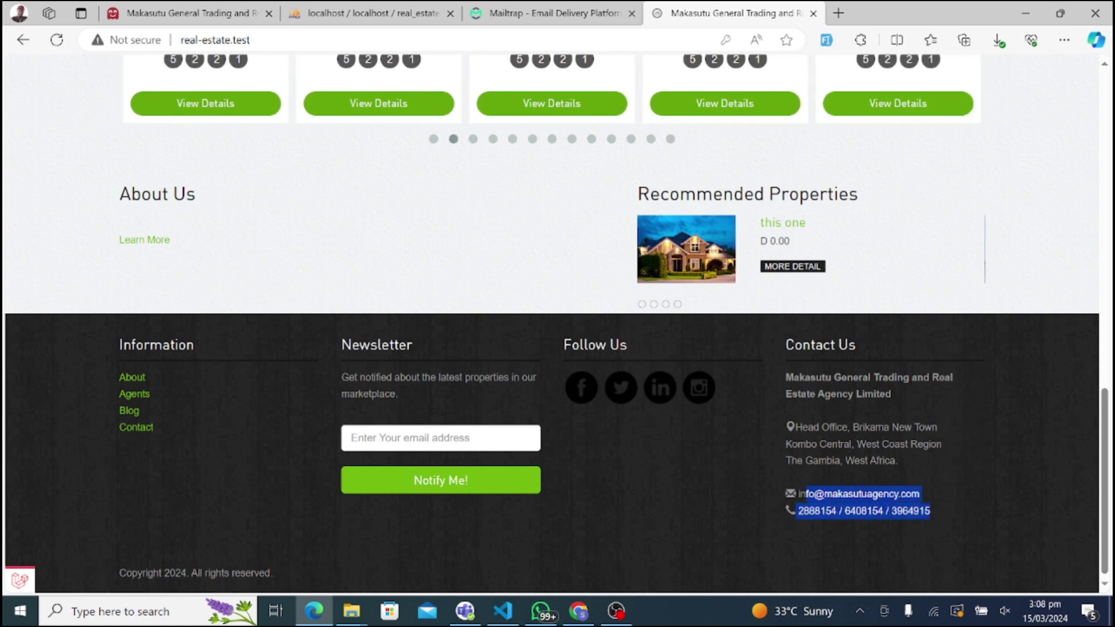
{"action": "left_click", "coordinate": [972, 481]}
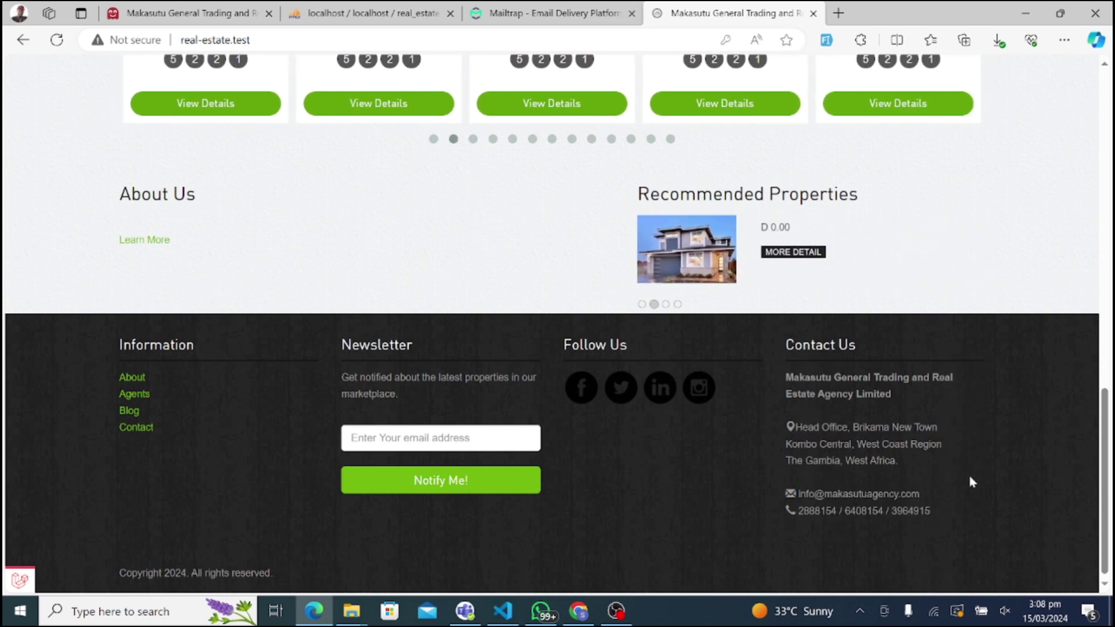
Step: Back in Website Settings, check the App Phone field and open Security settings
{"action": "left_click", "coordinate": [186, 13]}
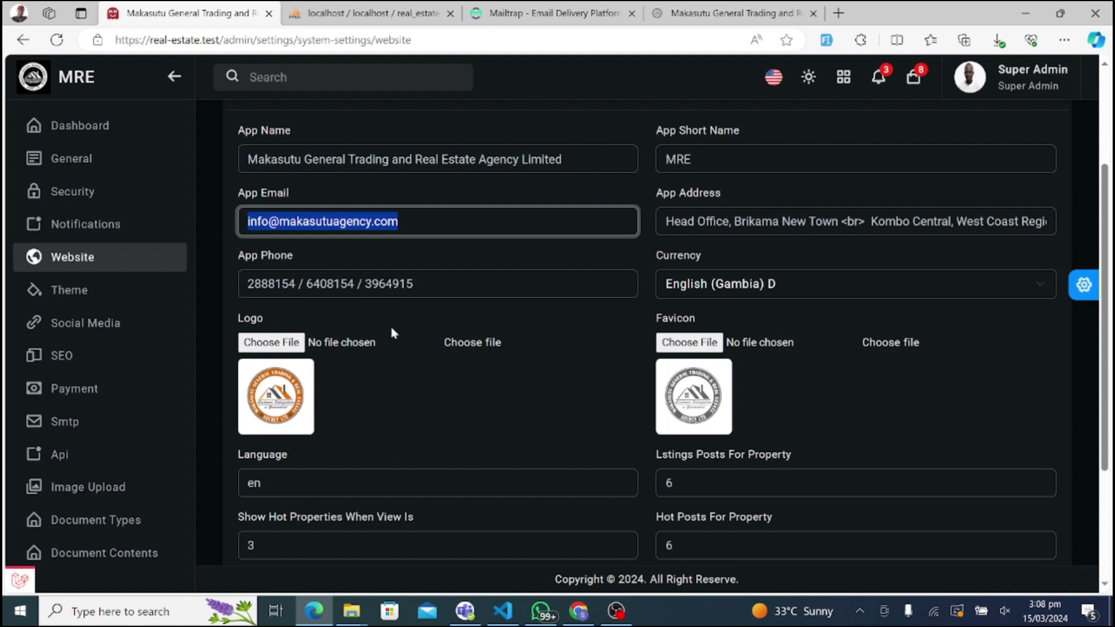
{"action": "left_click", "coordinate": [465, 283]}
{"action": "scroll", "coordinate": [585, 305], "scroll_direction": "down", "scroll_amount": 3}
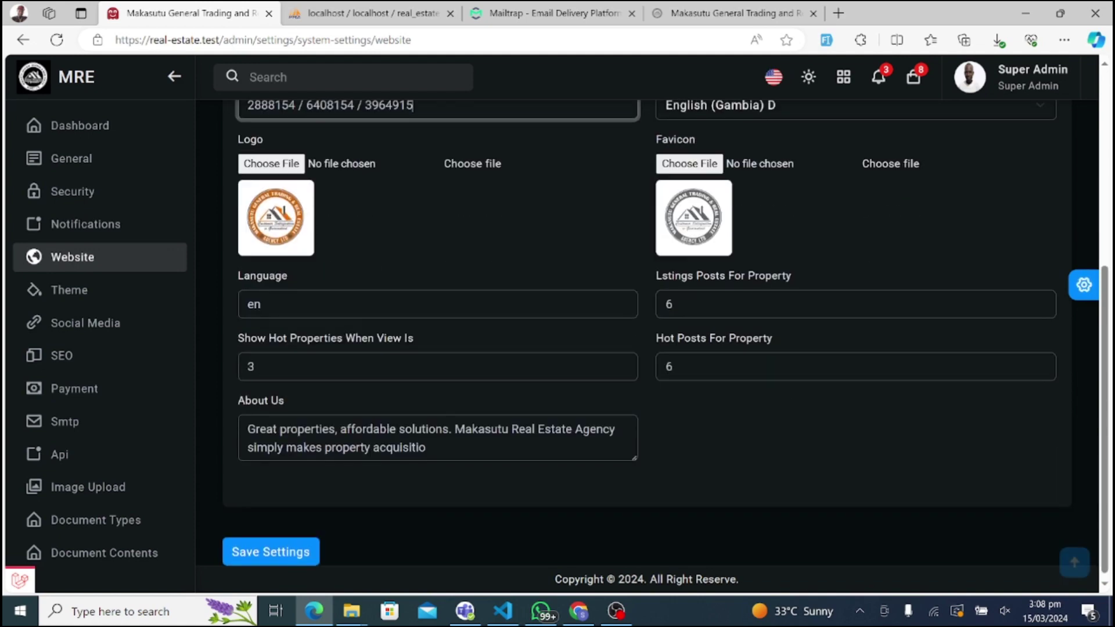
{"action": "left_click", "coordinate": [73, 196]}
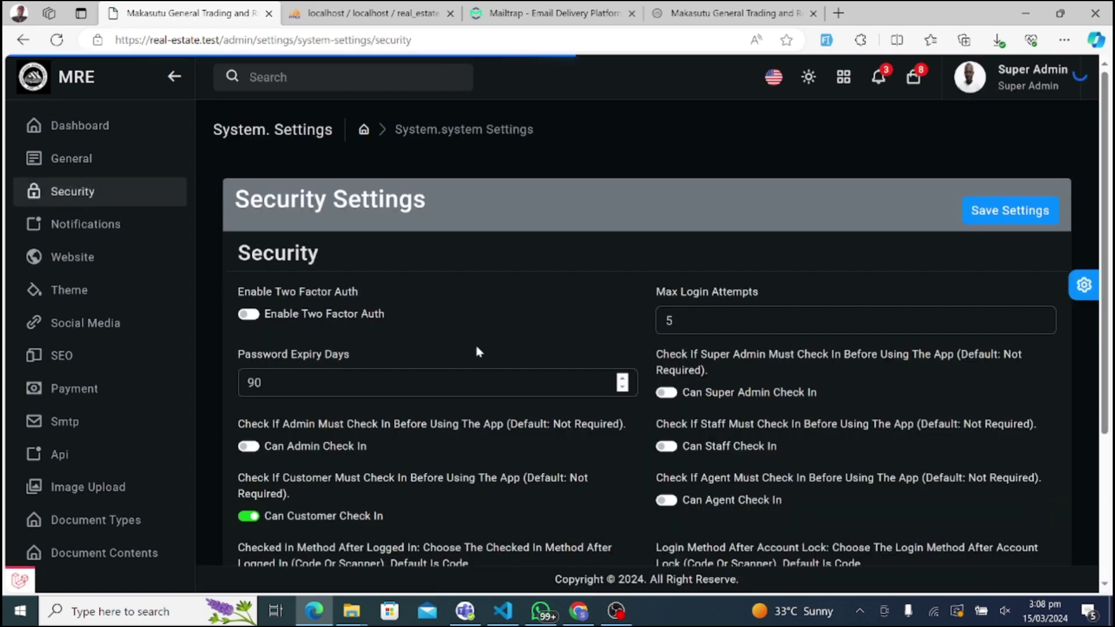
{"action": "scroll", "coordinate": [301, 256], "scroll_direction": "down", "scroll_amount": 3}
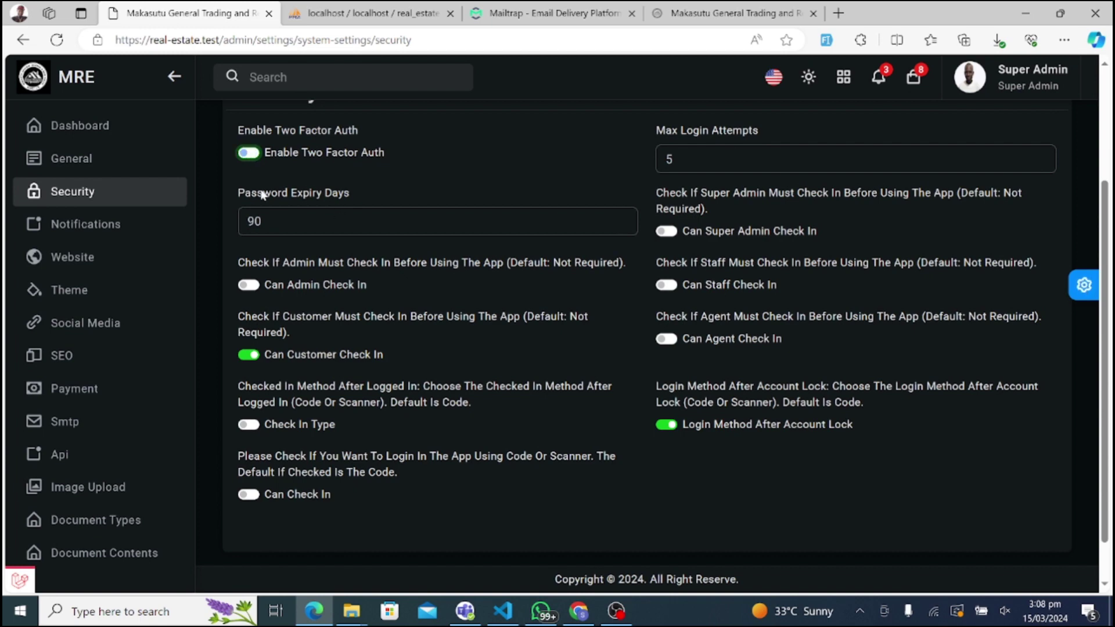
{"action": "left_click_drag", "start_coordinate": [235, 193], "coordinate": [362, 190]}
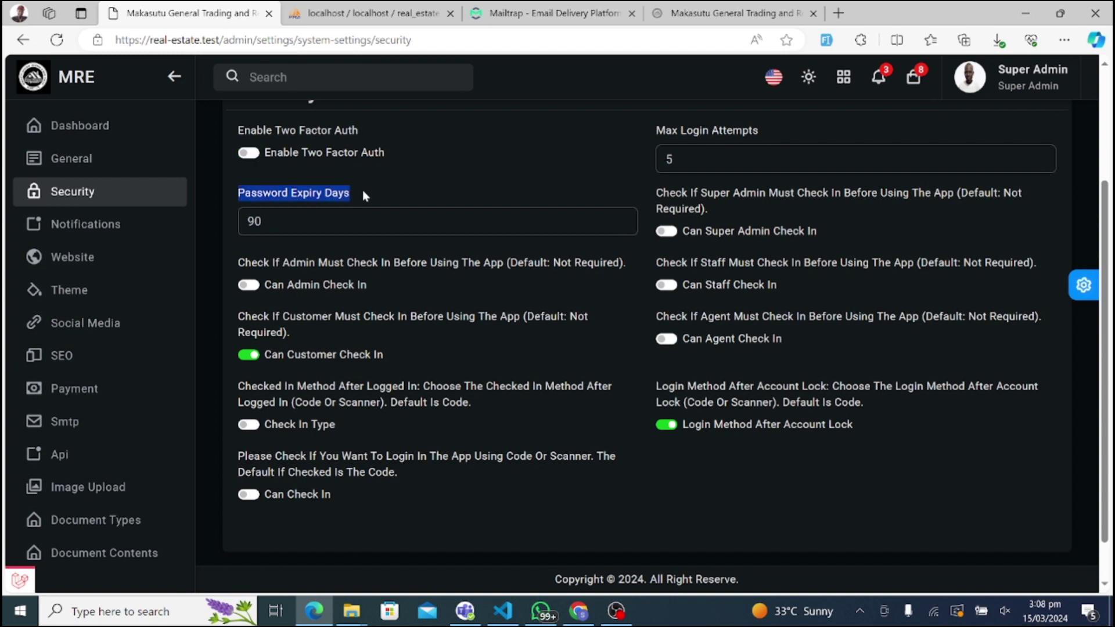
{"action": "left_click", "coordinate": [492, 191]}
{"action": "scroll", "coordinate": [533, 190], "scroll_direction": "up", "scroll_amount": 2}
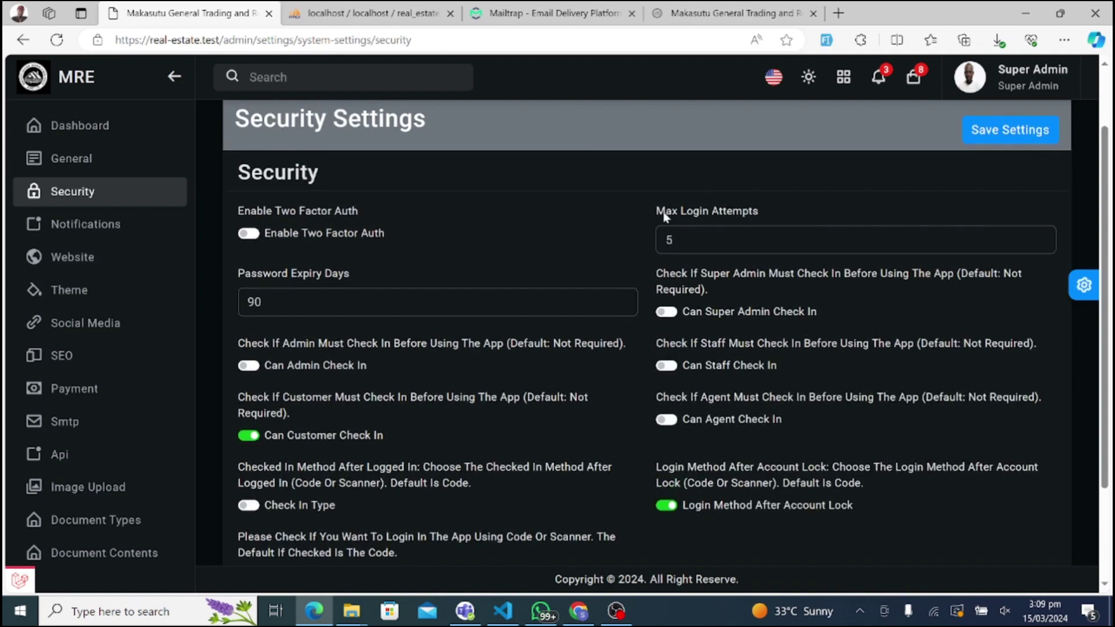
{"action": "left_click_drag", "start_coordinate": [654, 211], "coordinate": [794, 224]}
{"action": "left_click", "coordinate": [580, 249]}
{"action": "scroll", "coordinate": [557, 285], "scroll_direction": "down", "scroll_amount": 2}
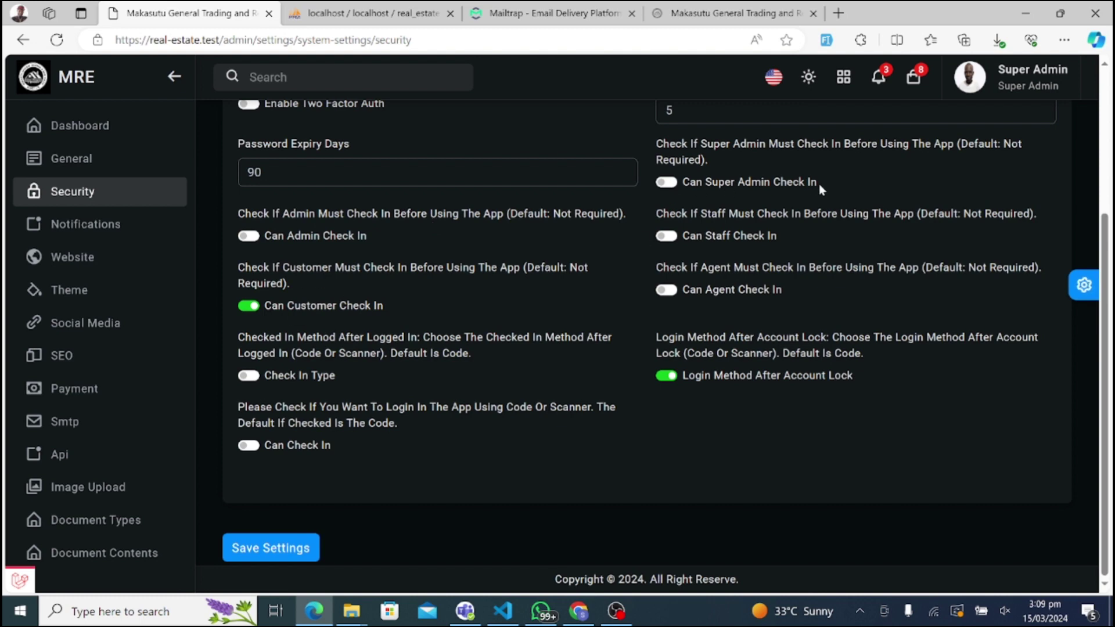
{"action": "scroll", "coordinate": [676, 187], "scroll_direction": "up", "scroll_amount": 1}
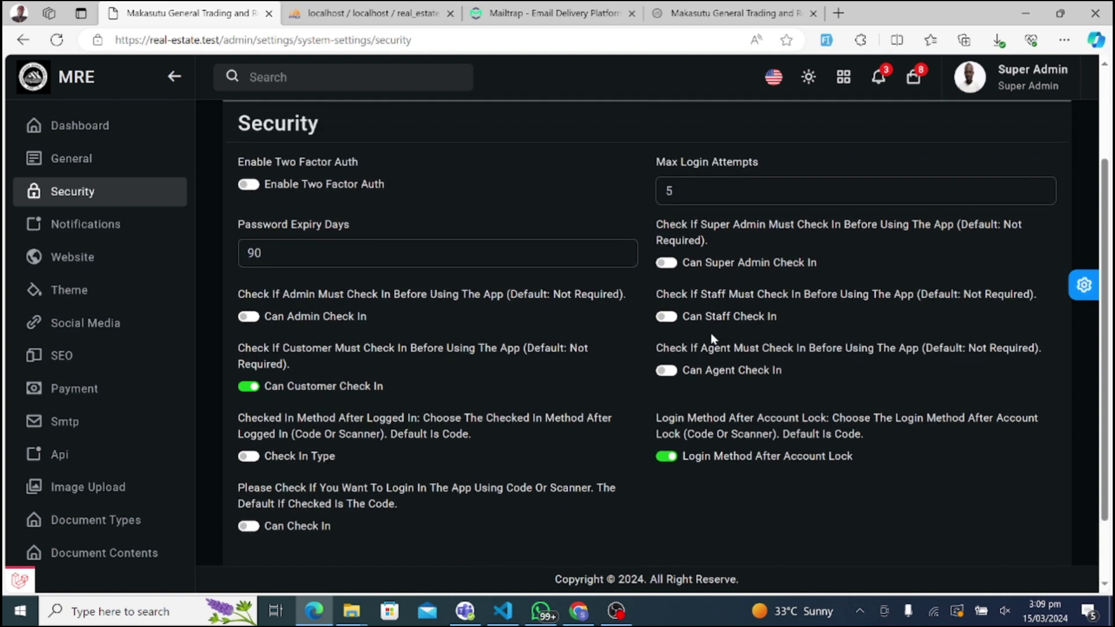
{"action": "scroll", "coordinate": [691, 343], "scroll_direction": "down", "scroll_amount": 1}
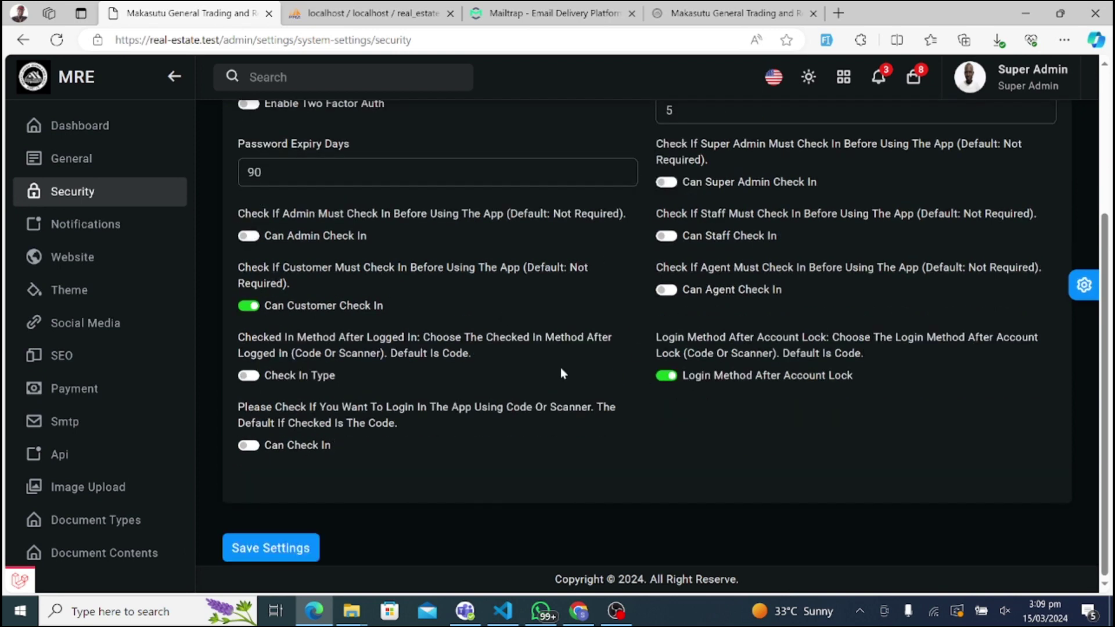
{"action": "scroll", "coordinate": [343, 344], "scroll_direction": "up", "scroll_amount": 3}
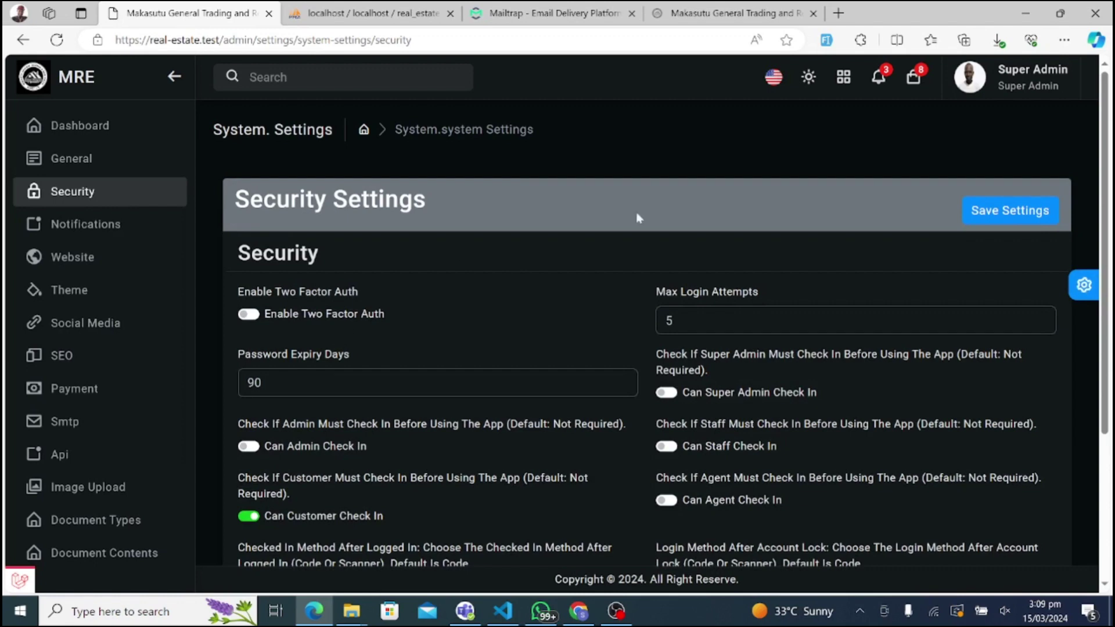
Step: Lock the Super Admin account, then unlock it by entering its check-in code
{"action": "left_click", "coordinate": [1029, 81]}
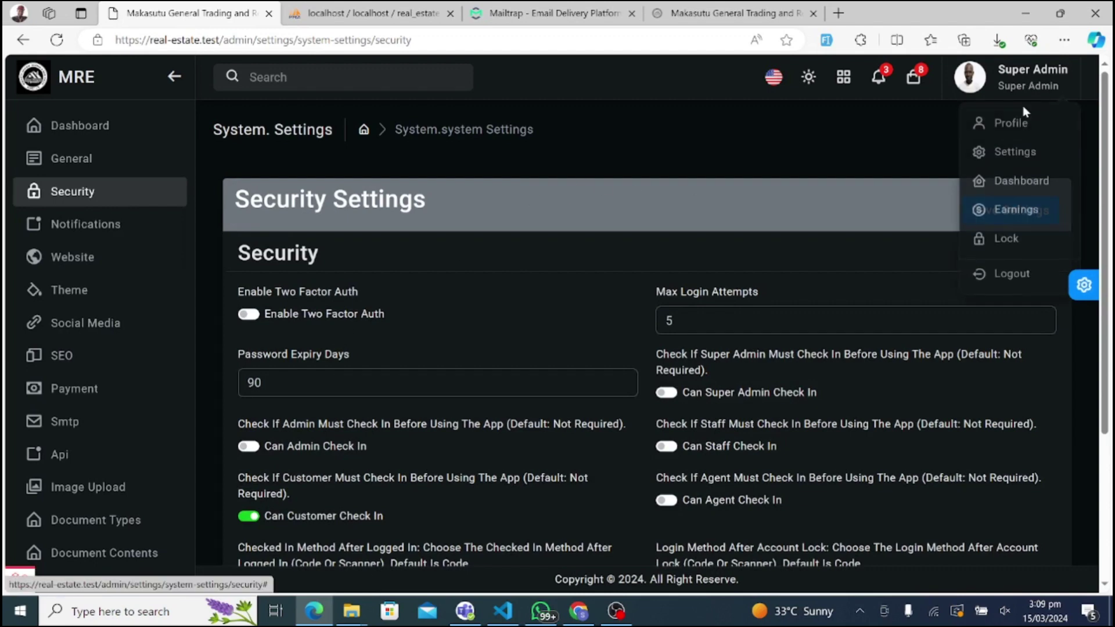
{"action": "left_click", "coordinate": [1001, 240]}
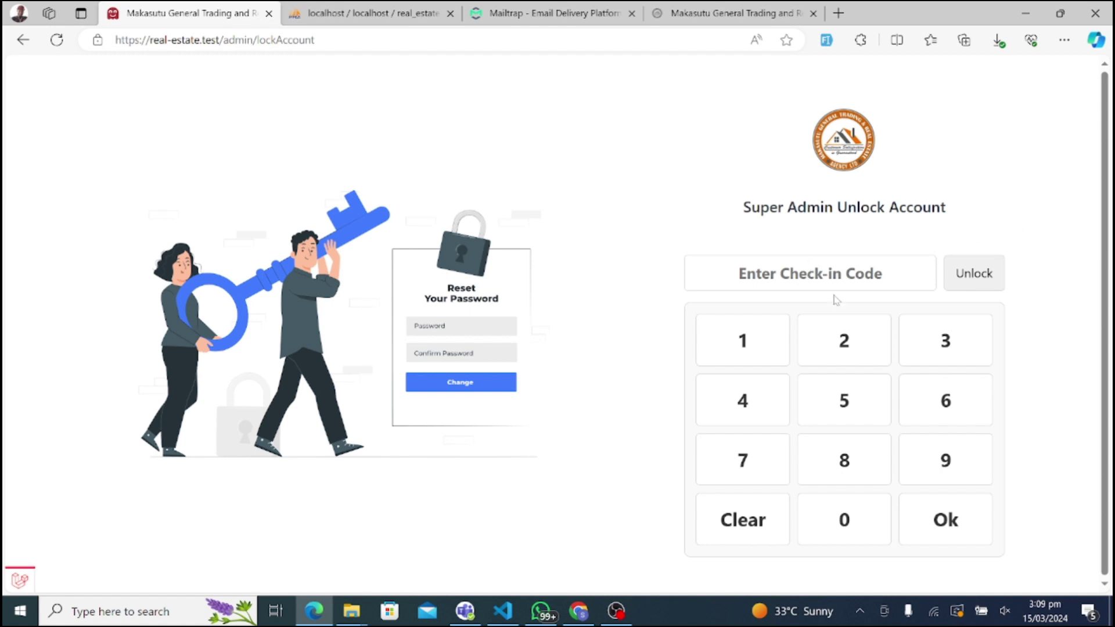
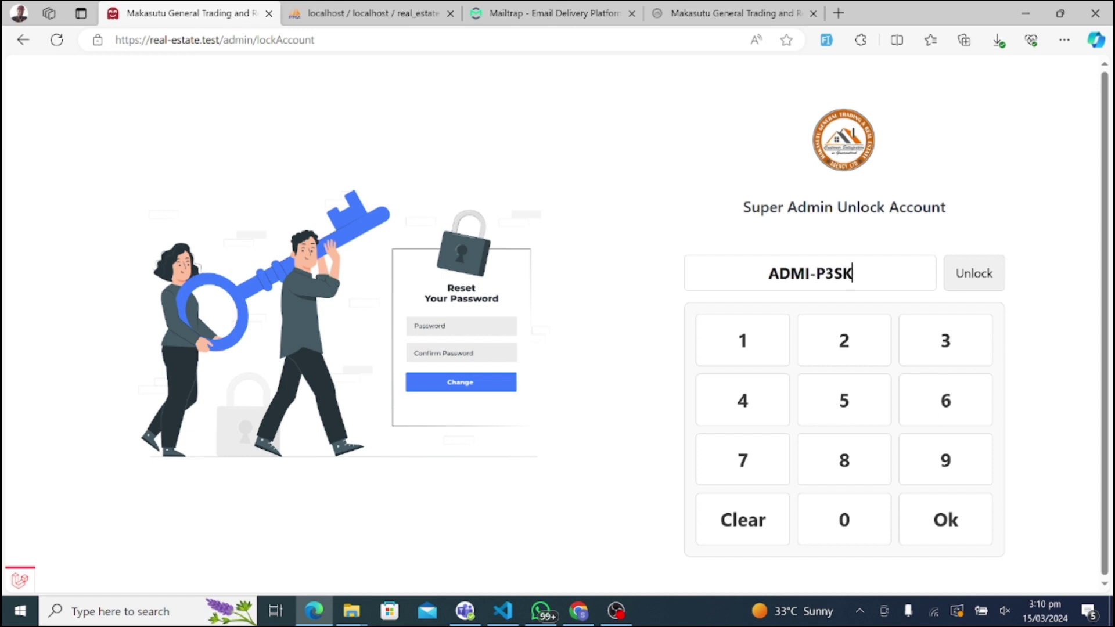
{"action": "left_click", "coordinate": [969, 276]}
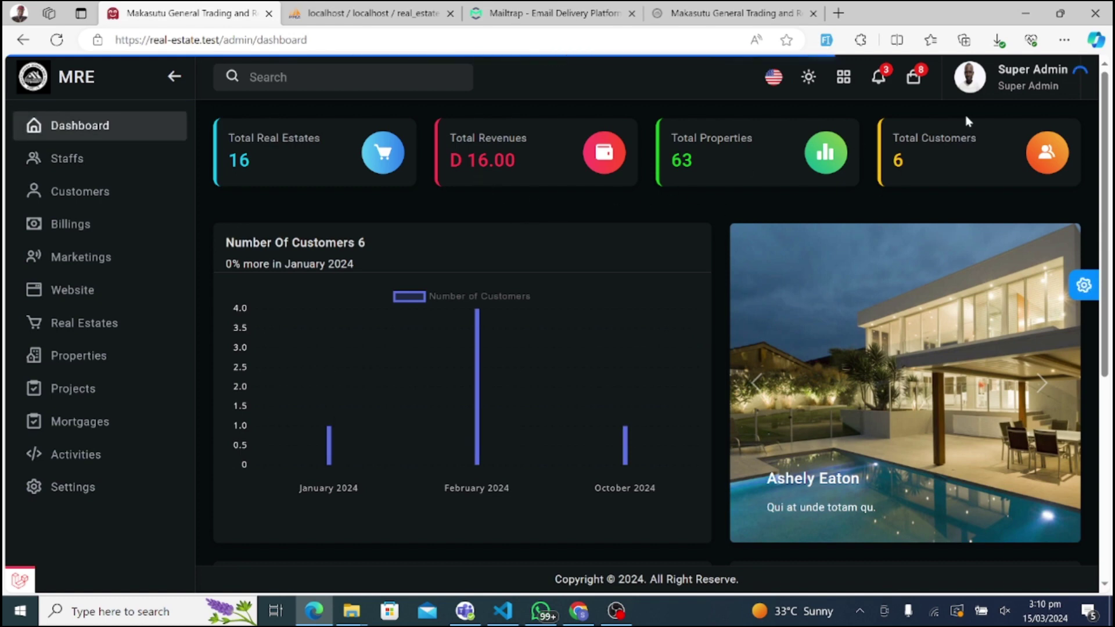
Step: Copy the check-in code shown on the Super Admin profile page
{"action": "left_click", "coordinate": [1037, 84]}
{"action": "left_click", "coordinate": [1020, 120]}
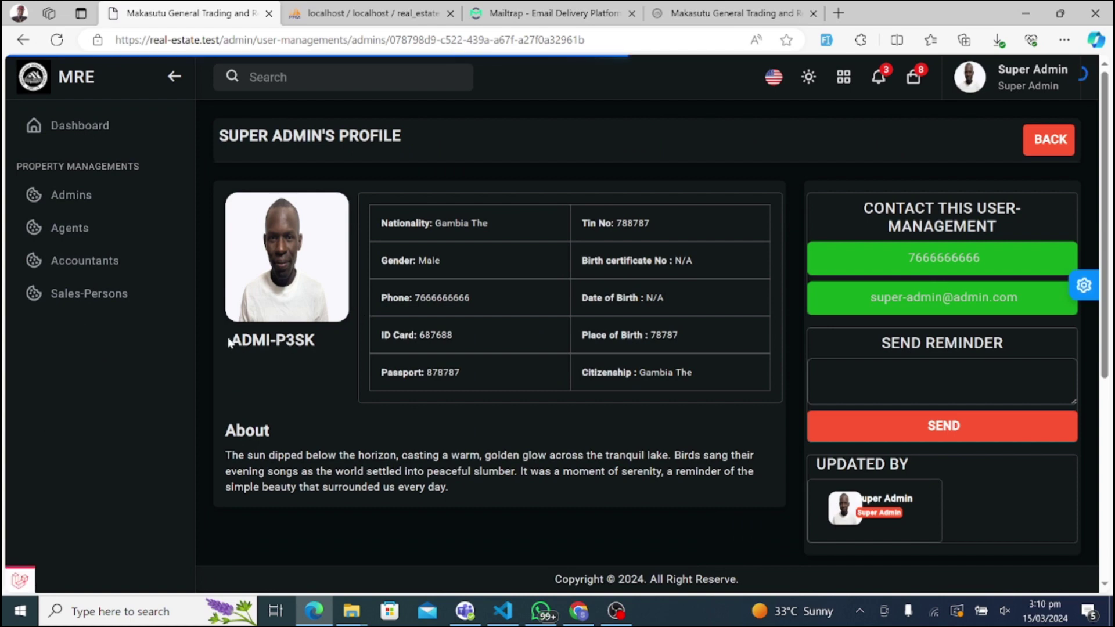
{"action": "double_click", "coordinate": [234, 340]}
{"action": "left_click_drag", "start_coordinate": [268, 341], "coordinate": [316, 346]}
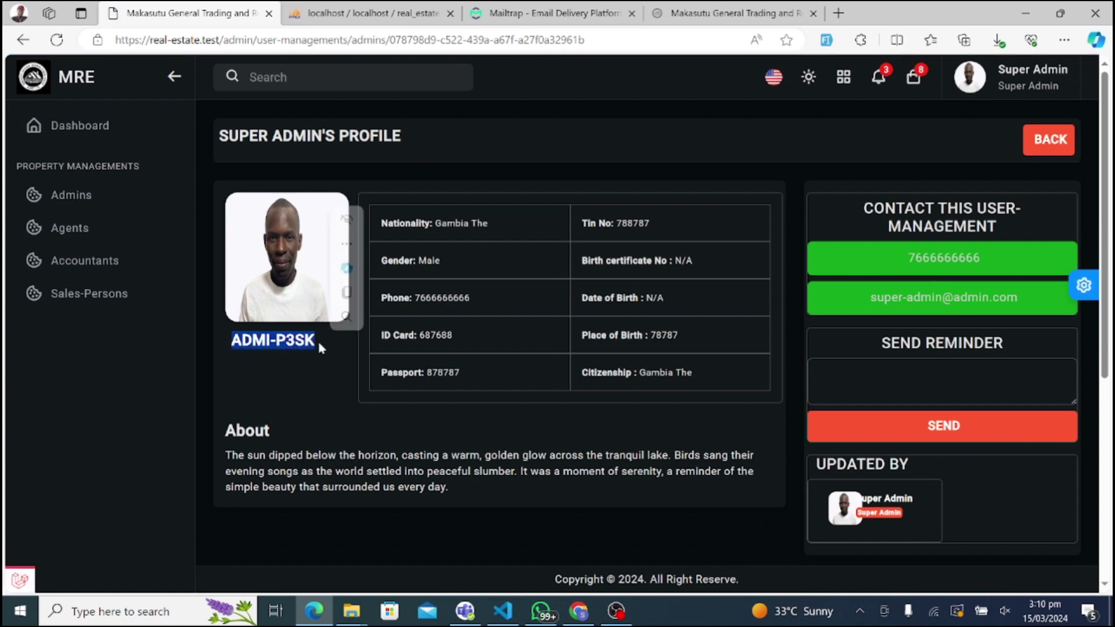
{"action": "left_click", "coordinate": [347, 292]}
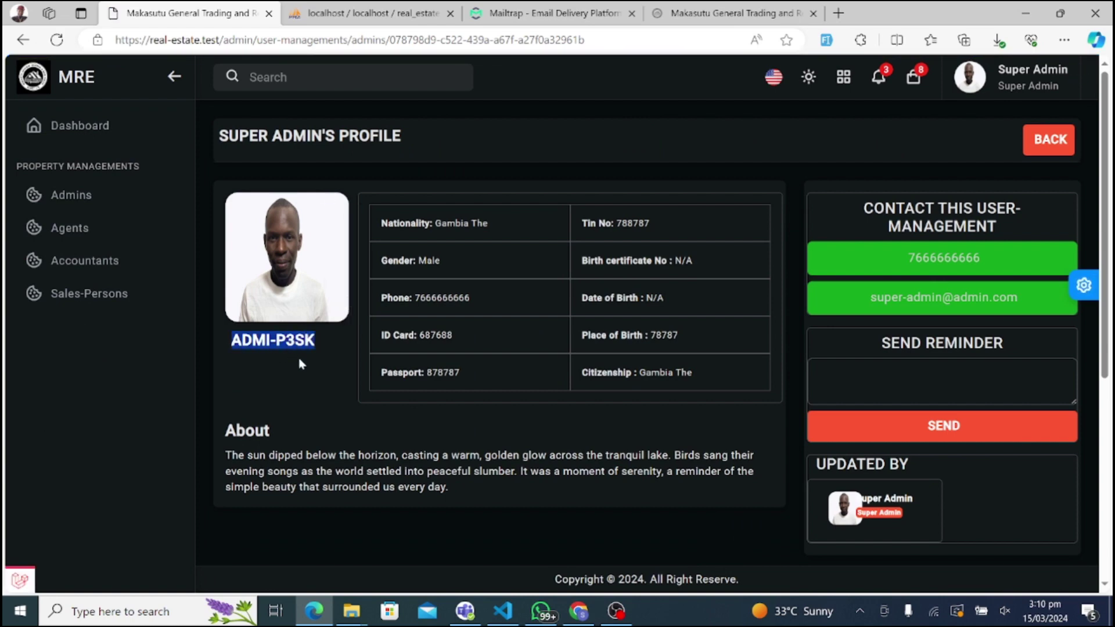
Step: Log out of the admin panel and open the public site's login form
{"action": "left_click", "coordinate": [336, 347]}
{"action": "left_click", "coordinate": [1033, 100]}
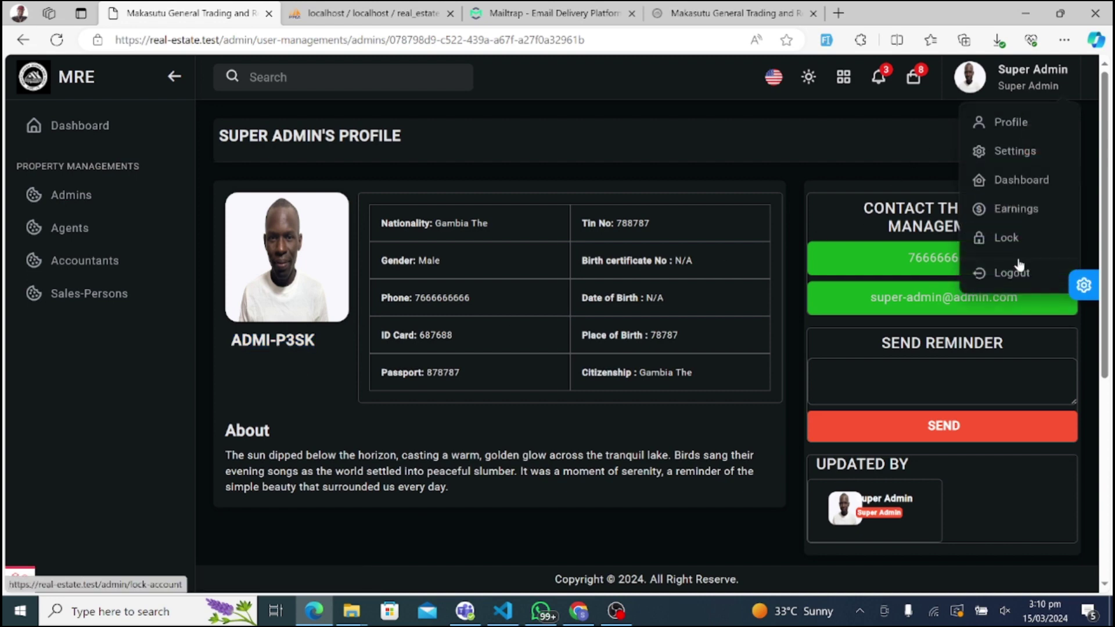
{"action": "left_click", "coordinate": [1009, 270]}
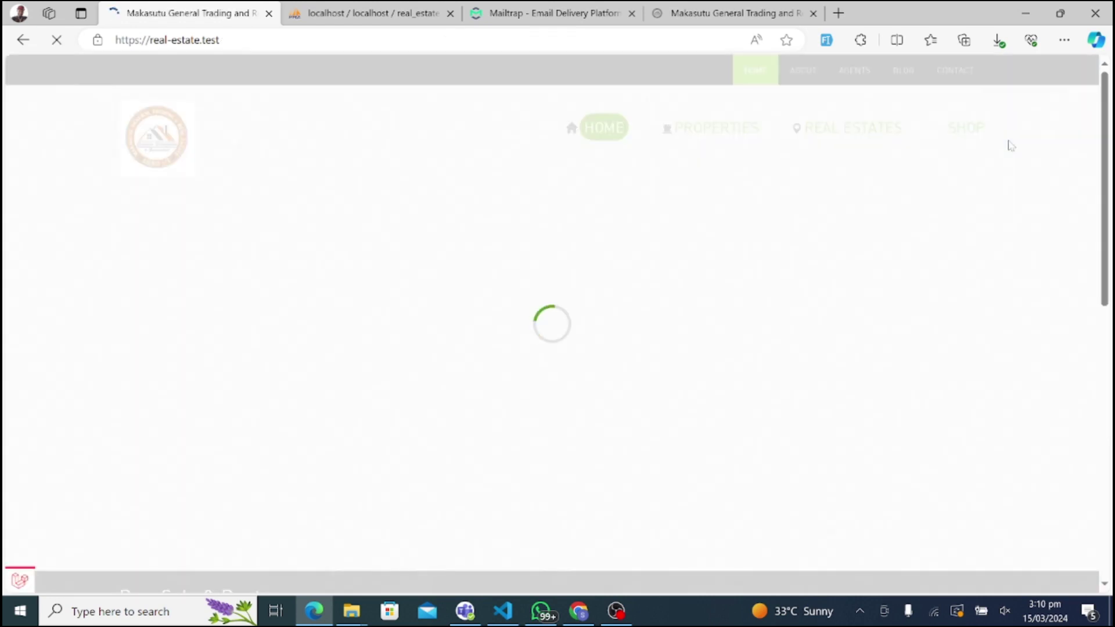
{"action": "scroll", "coordinate": [707, 318], "scroll_direction": "down", "scroll_amount": 4}
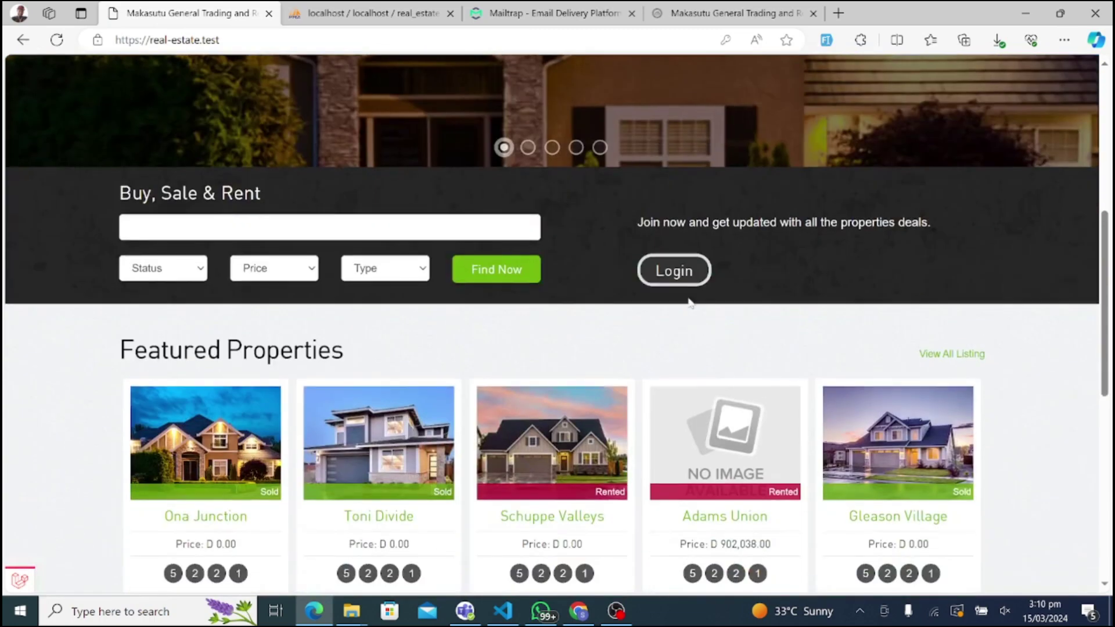
{"action": "left_click", "coordinate": [676, 270]}
Step: Sign in with the saved credentials and lock the account again
{"action": "left_click", "coordinate": [423, 271]}
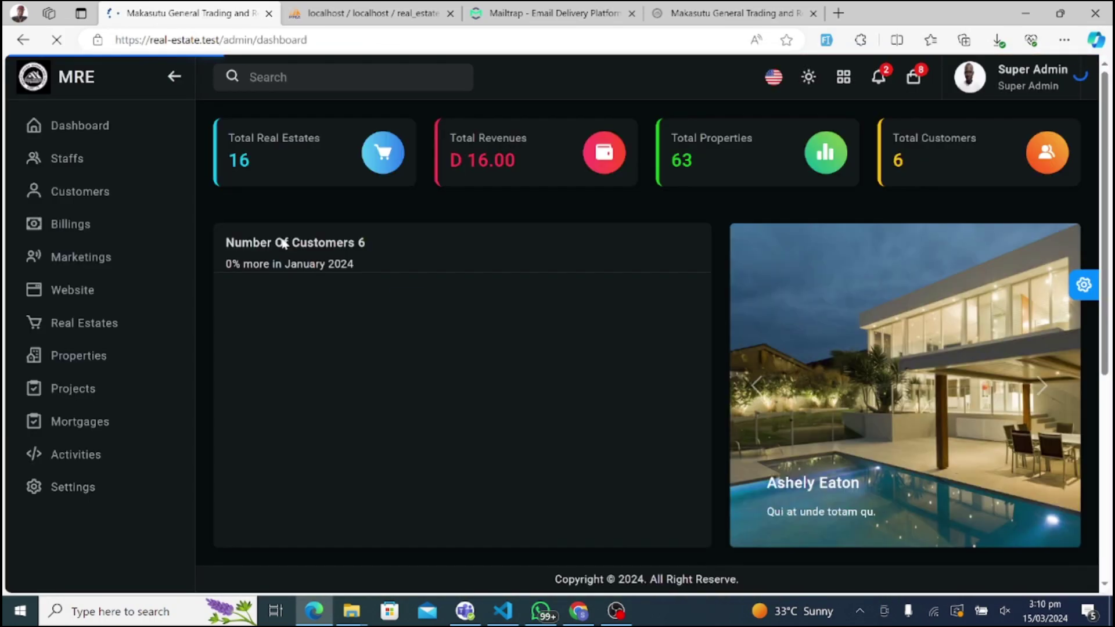
{"action": "left_click", "coordinate": [1020, 92]}
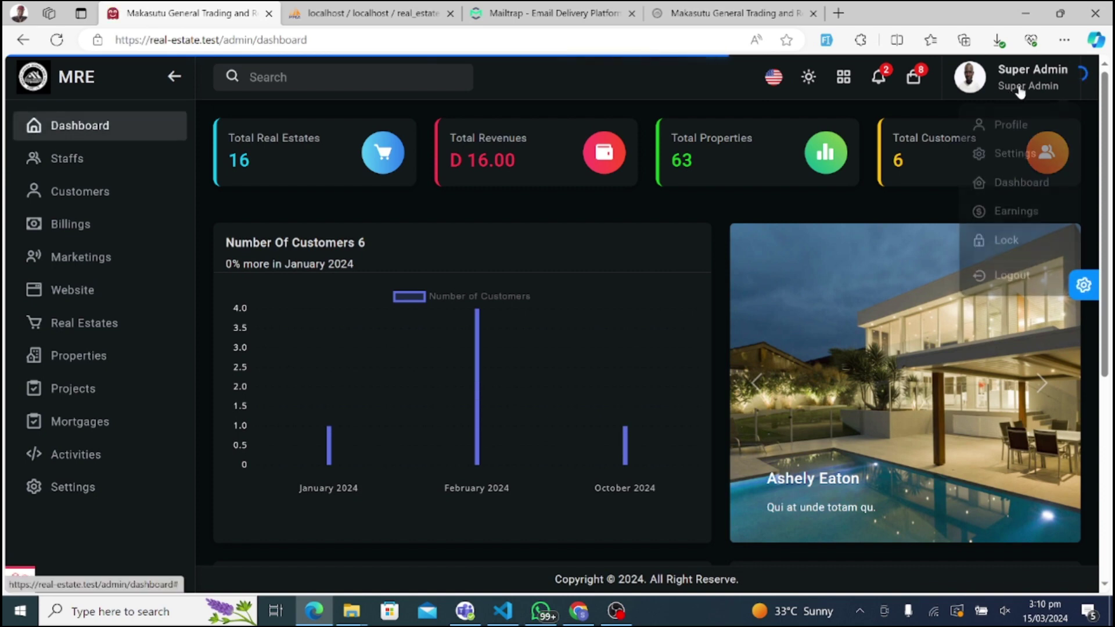
{"action": "left_click", "coordinate": [1008, 238]}
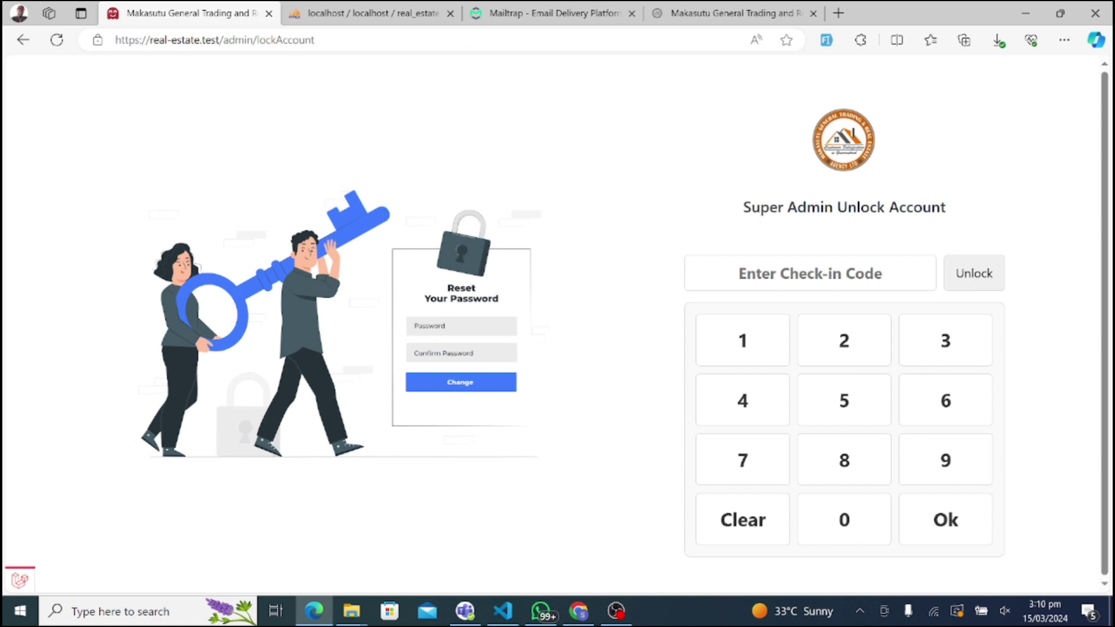
Step: Paste the copied check-in code, fix the extra 0 after rejection, and unlock
{"action": "right_click", "coordinate": [813, 273]}
{"action": "left_click", "coordinate": [856, 348]}
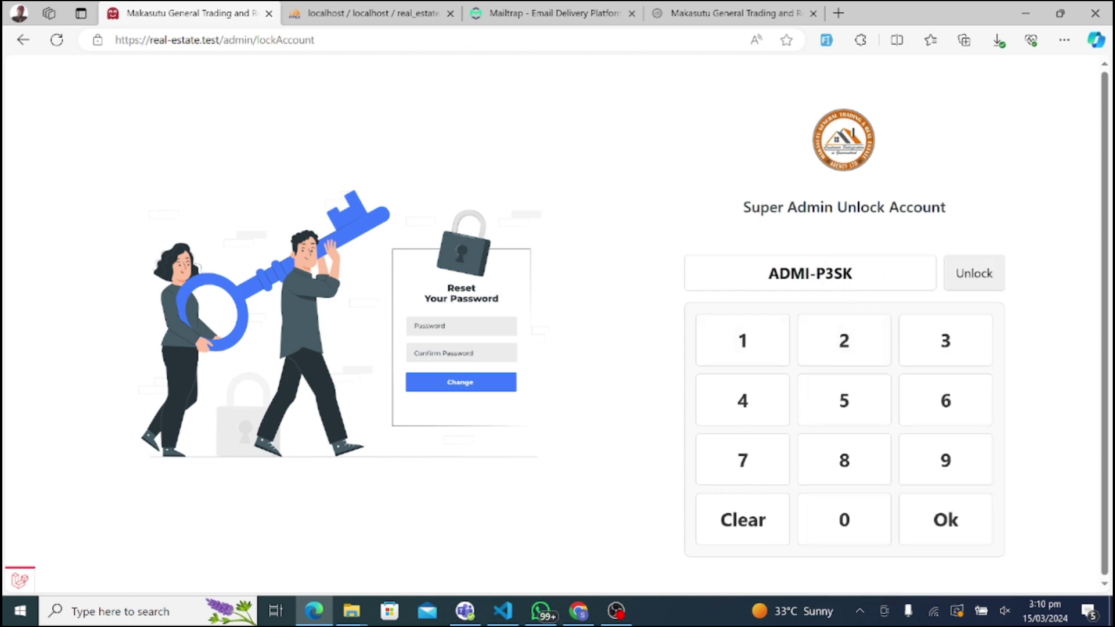
{"action": "type", "text": "0"}
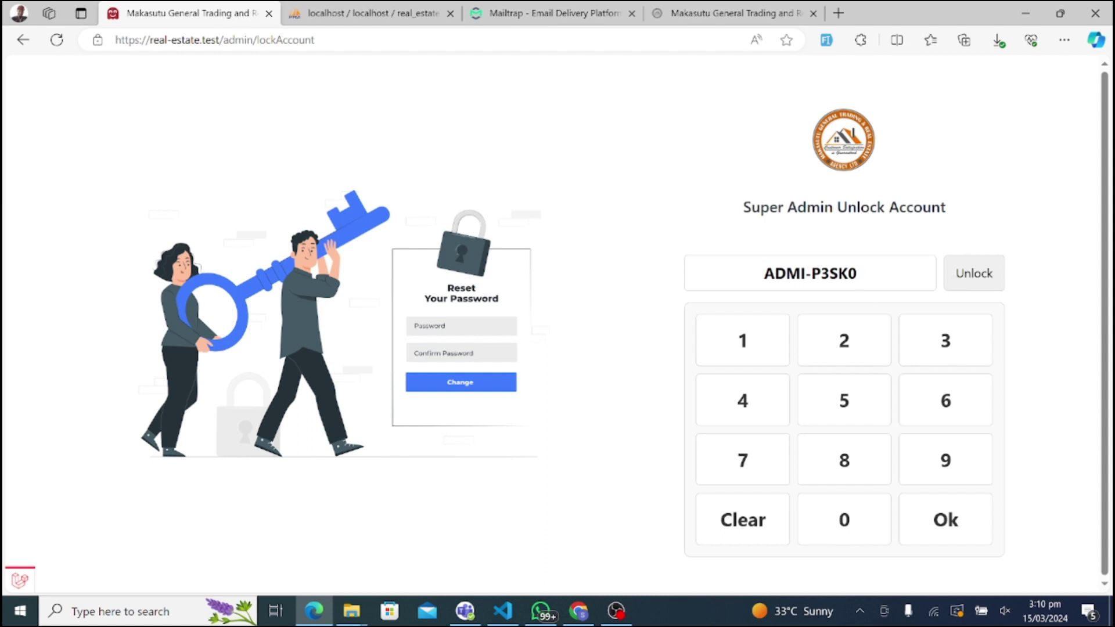
{"action": "key", "text": "Return"}
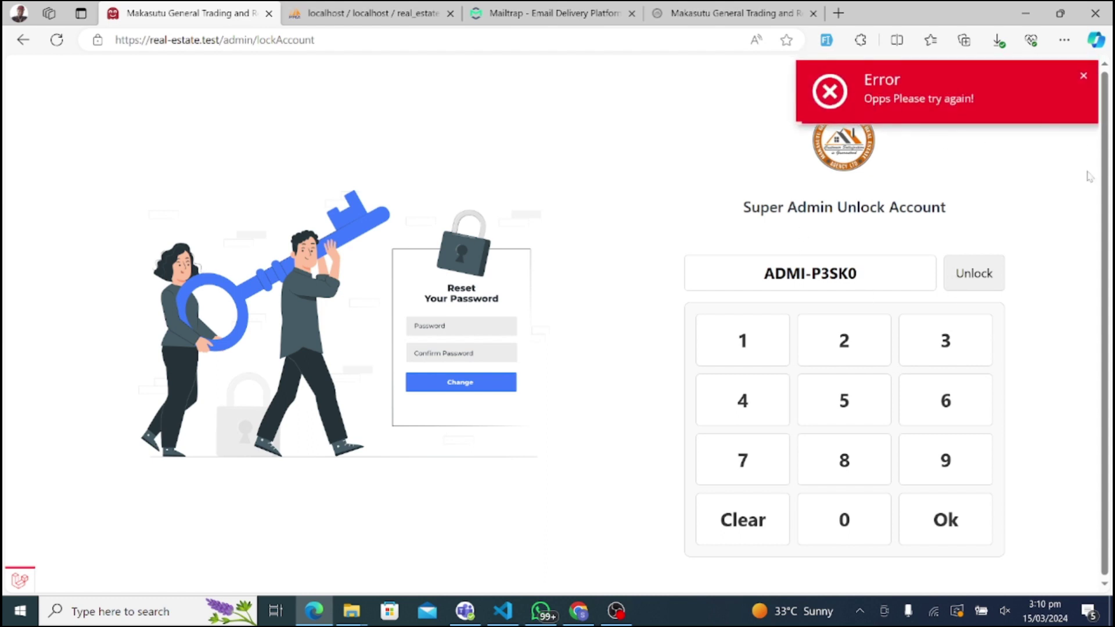
{"action": "key", "text": "BackSpace"}
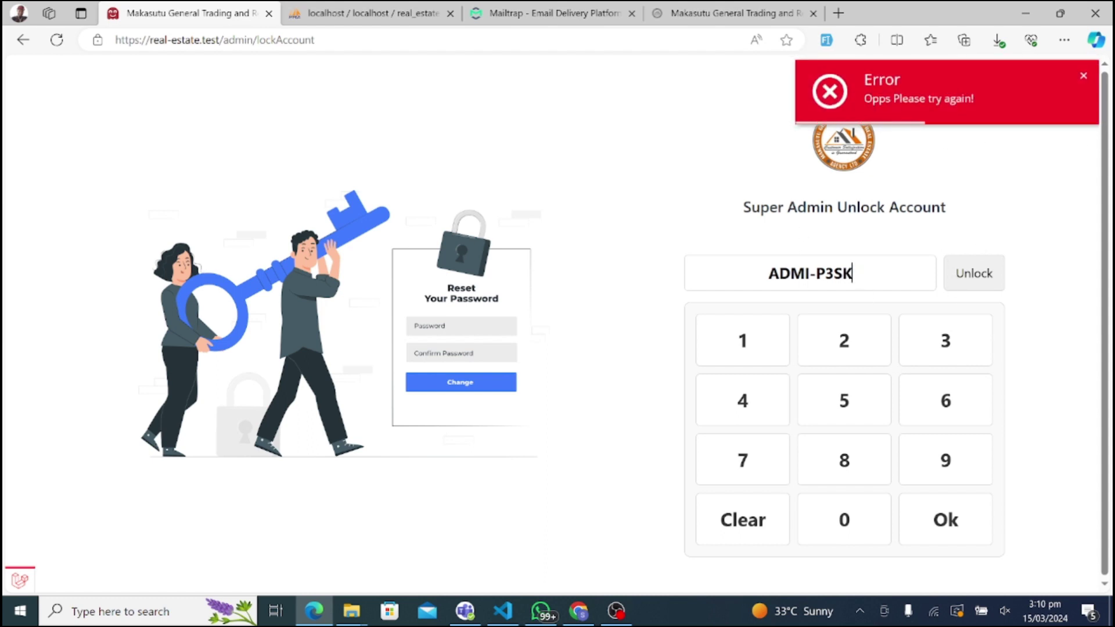
{"action": "left_click", "coordinate": [972, 281]}
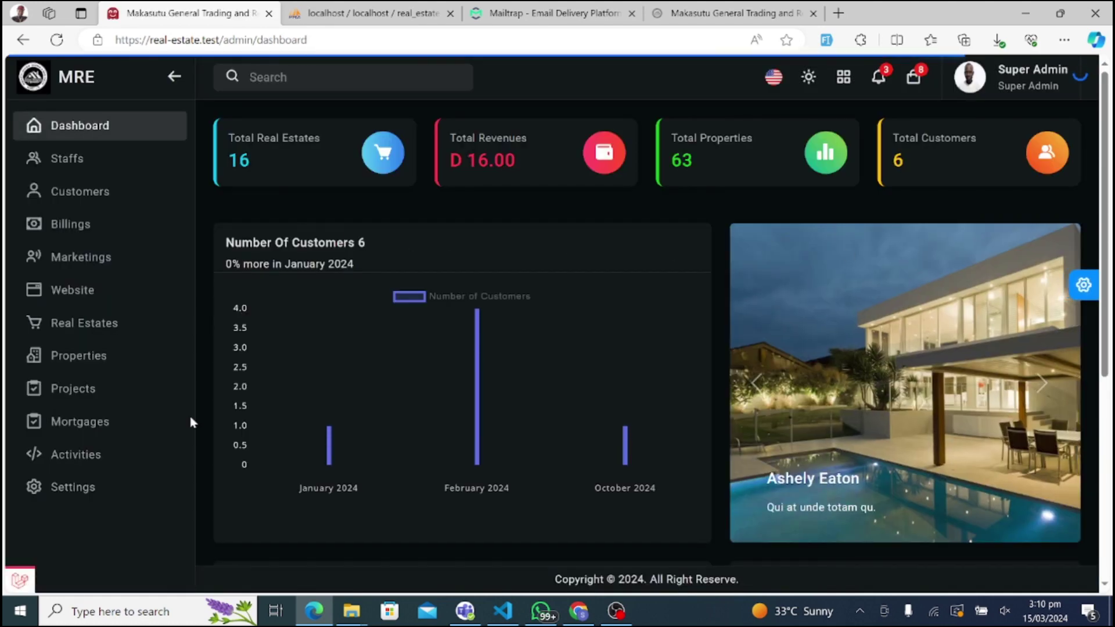
Step: Go from System Settings' Security page to the Document Contents template list
{"action": "left_click", "coordinate": [81, 495]}
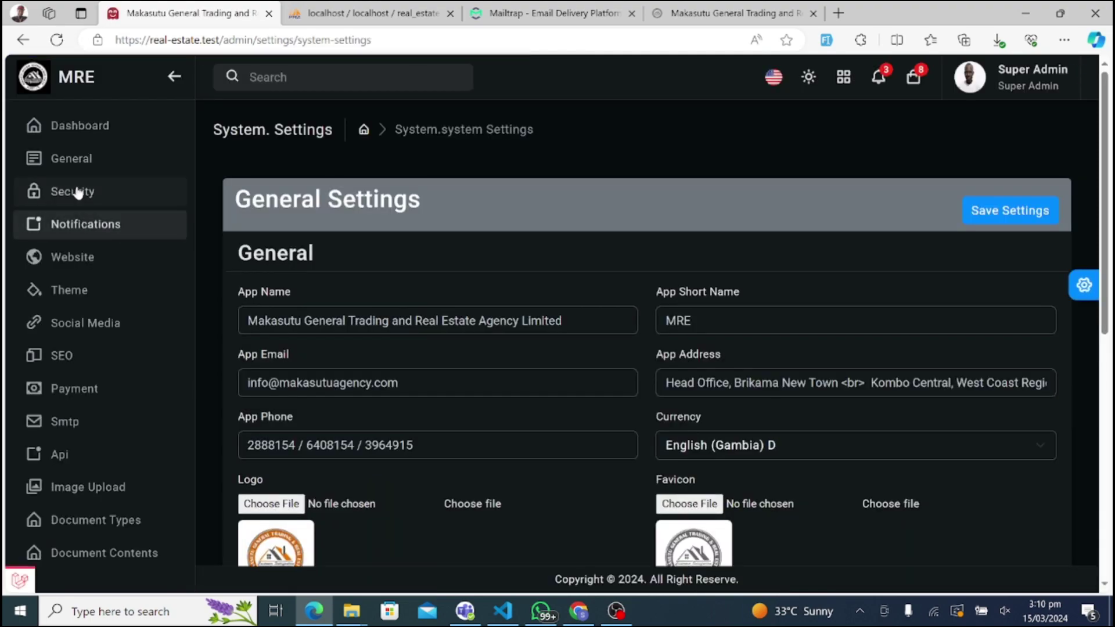
{"action": "left_click", "coordinate": [77, 190]}
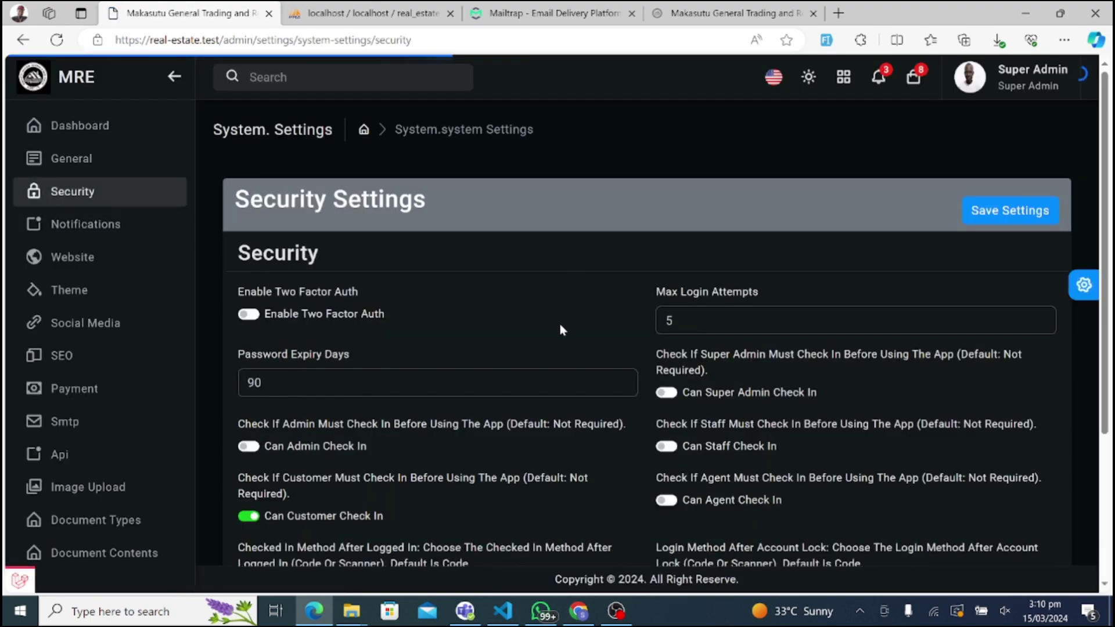
{"action": "scroll", "coordinate": [462, 355], "scroll_direction": "down", "scroll_amount": 5}
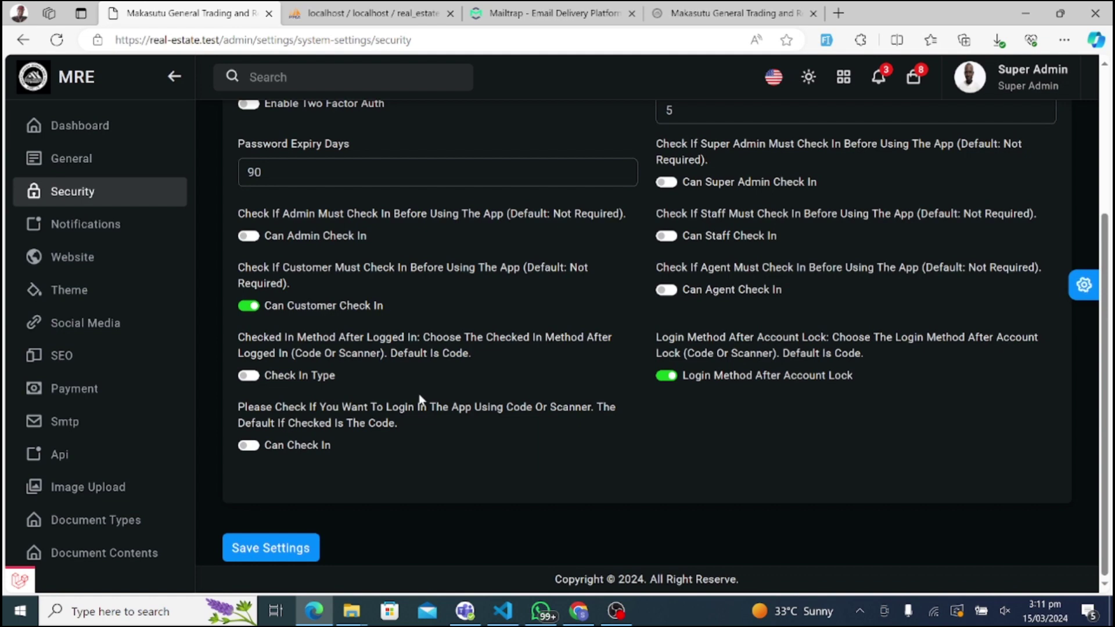
{"action": "scroll", "coordinate": [421, 401], "scroll_direction": "up", "scroll_amount": 4}
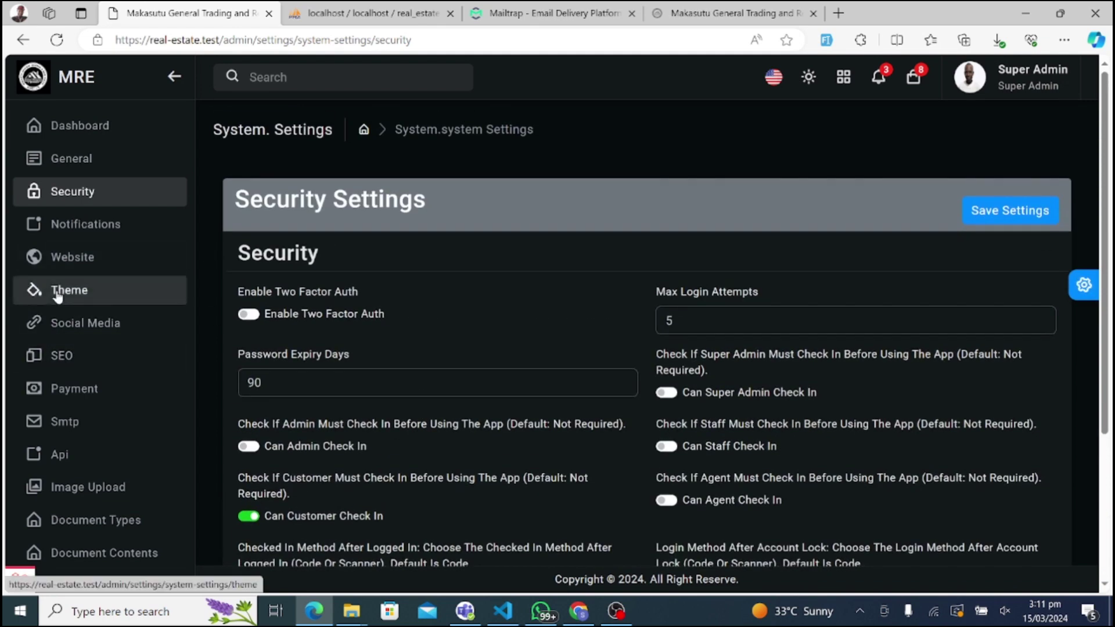
{"action": "scroll", "coordinate": [87, 406], "scroll_direction": "down", "scroll_amount": 4}
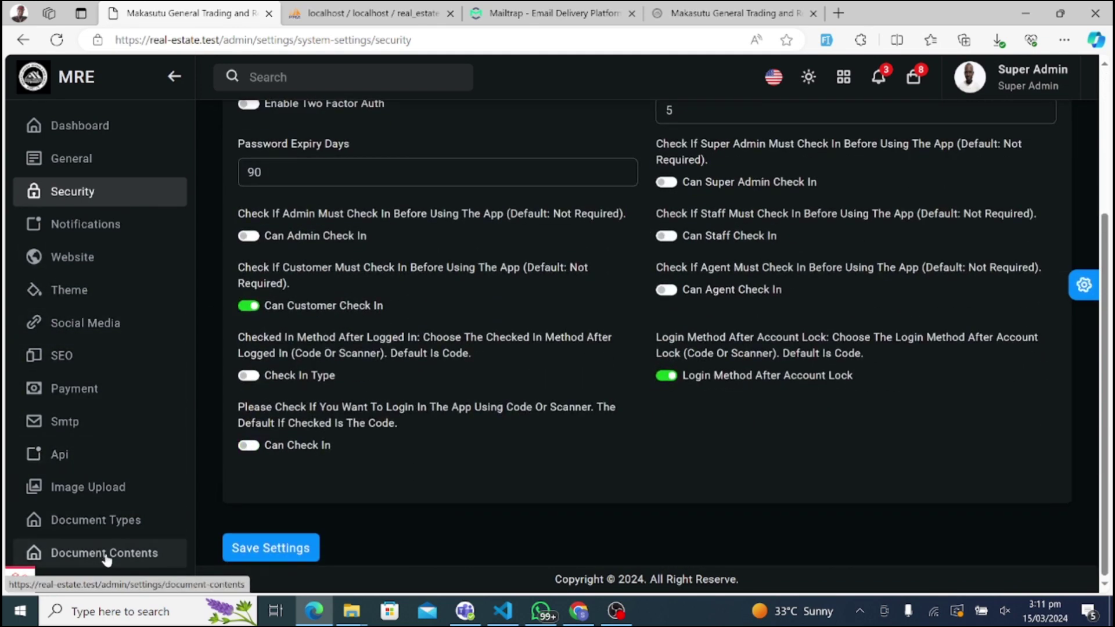
{"action": "left_click", "coordinate": [107, 557]}
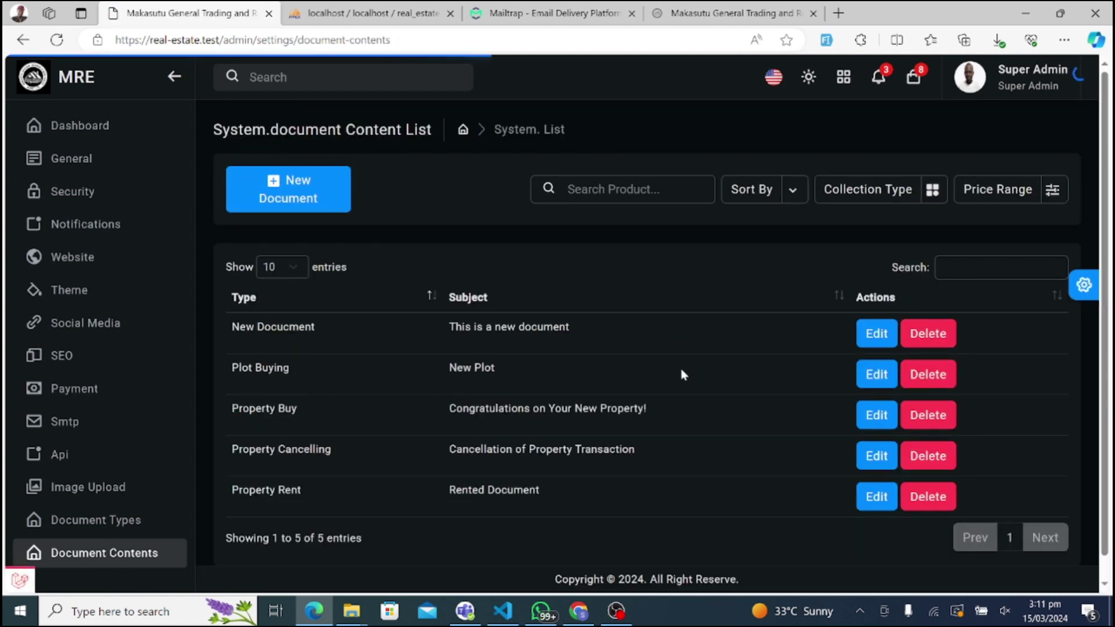
Step: Edit the Property Cancelling template and maximize its letter editor
{"action": "scroll", "coordinate": [464, 418], "scroll_direction": "down", "scroll_amount": 1}
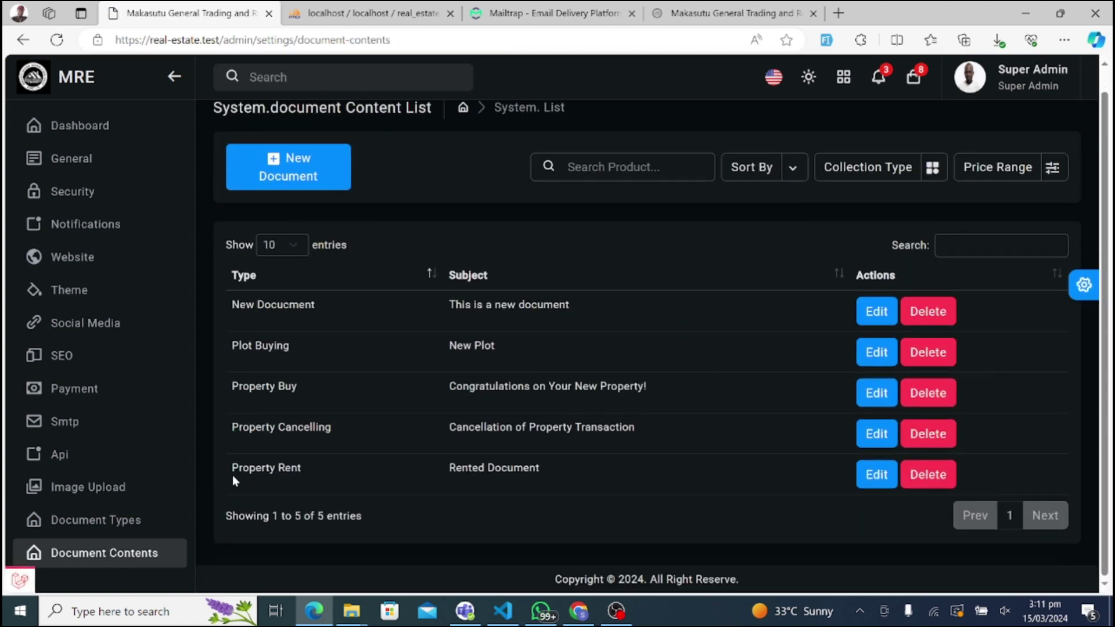
{"action": "left_click", "coordinate": [878, 437]}
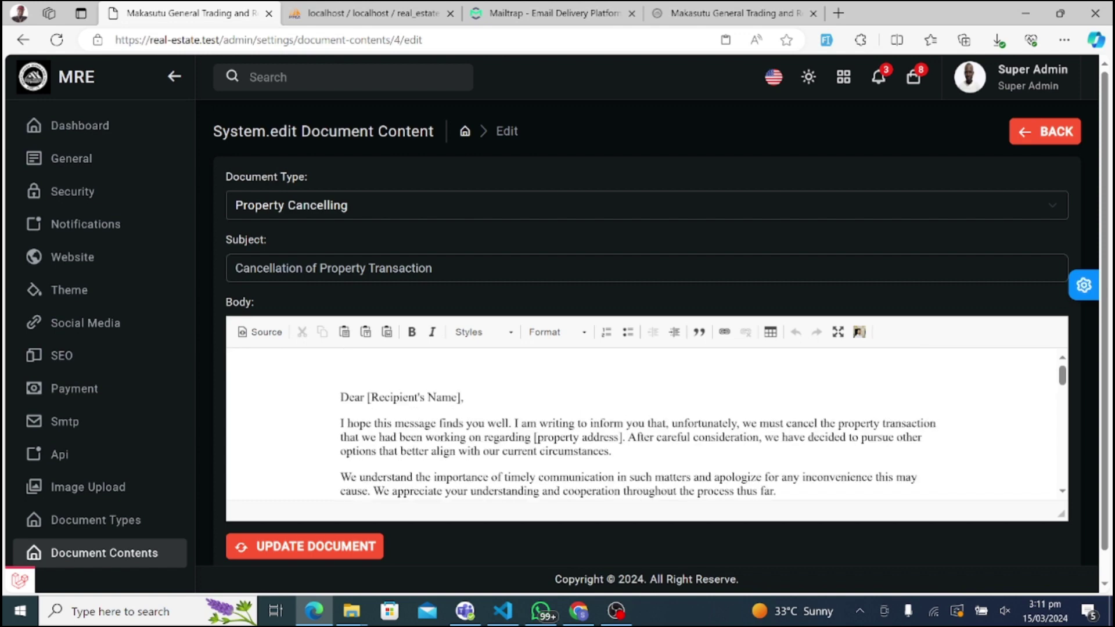
{"action": "left_click", "coordinate": [838, 332]}
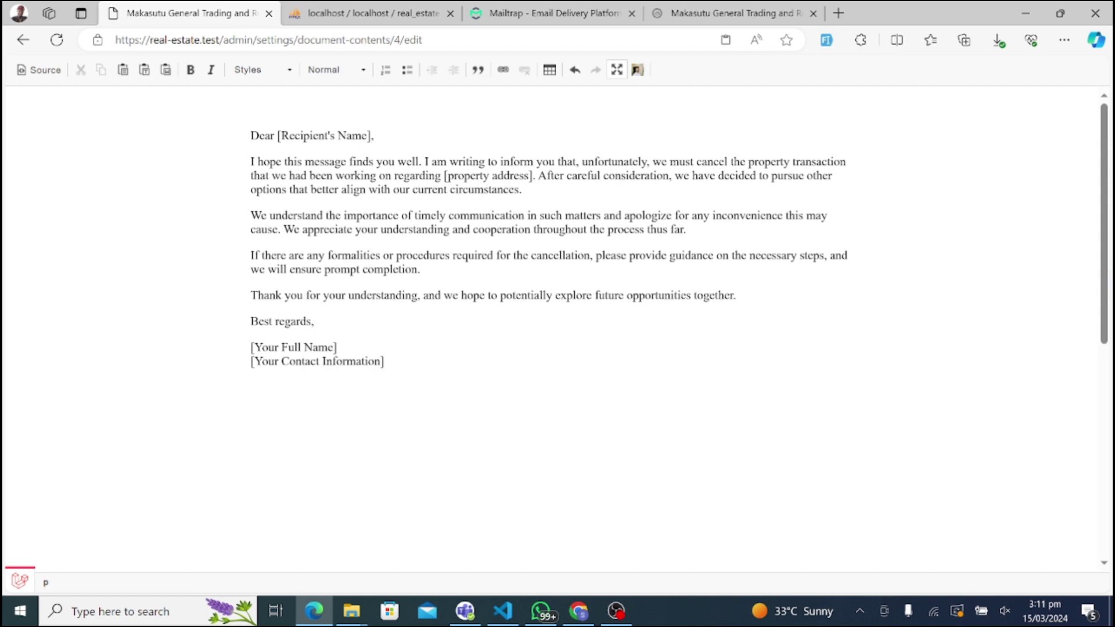
Step: Insert a trial 3x2 table below the letter, delete it, then bring up the attribute picker
{"action": "left_click", "coordinate": [549, 70]}
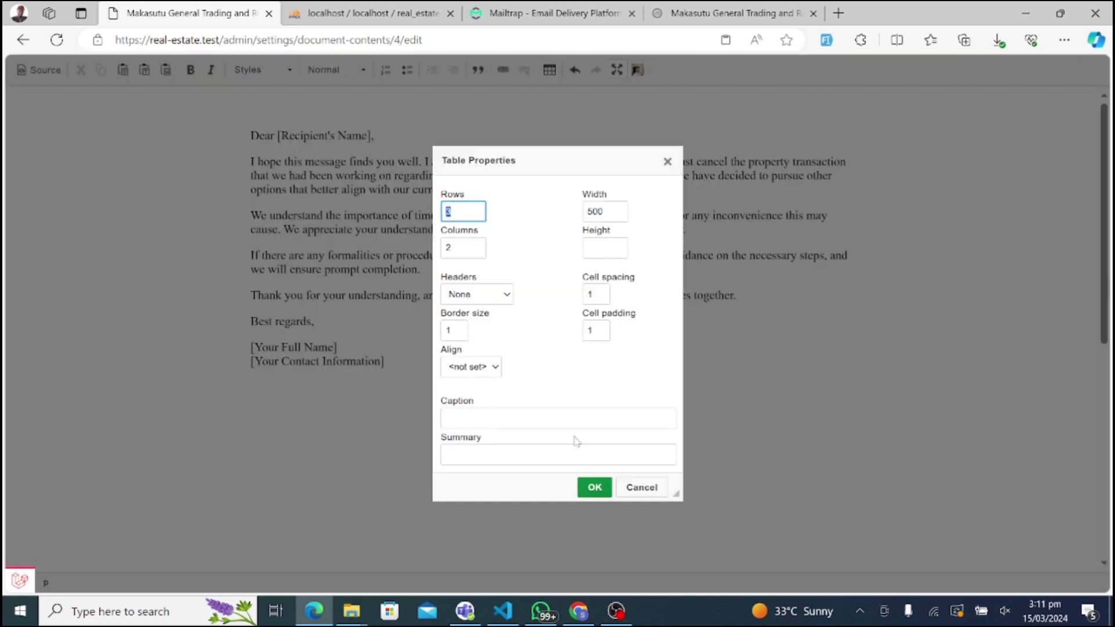
{"action": "left_click", "coordinate": [603, 489]}
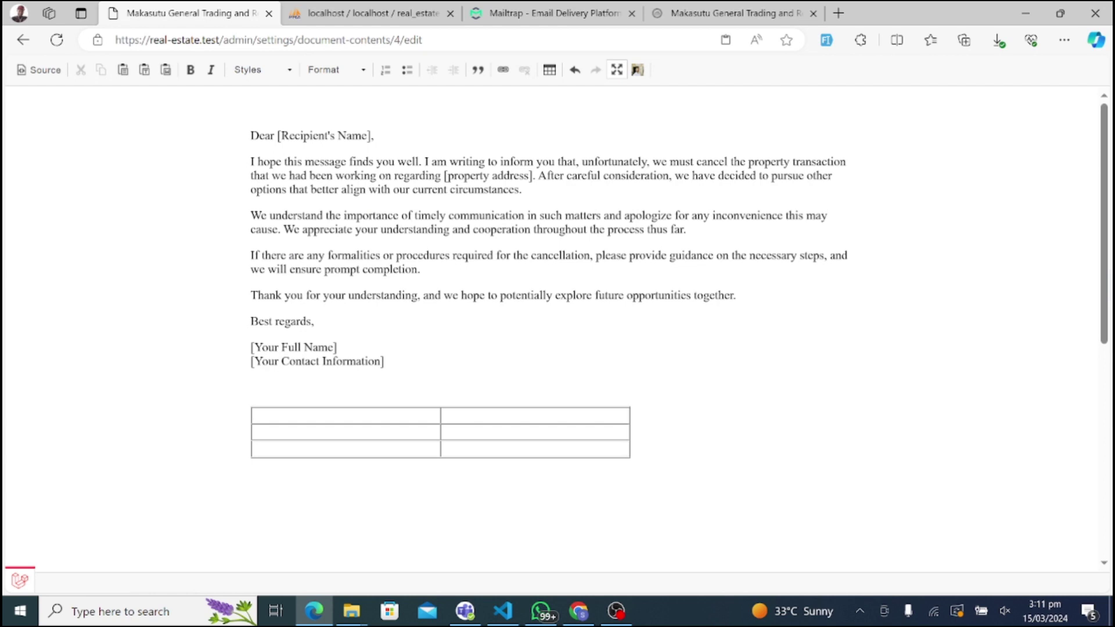
{"action": "key", "text": "ctrl+a"}
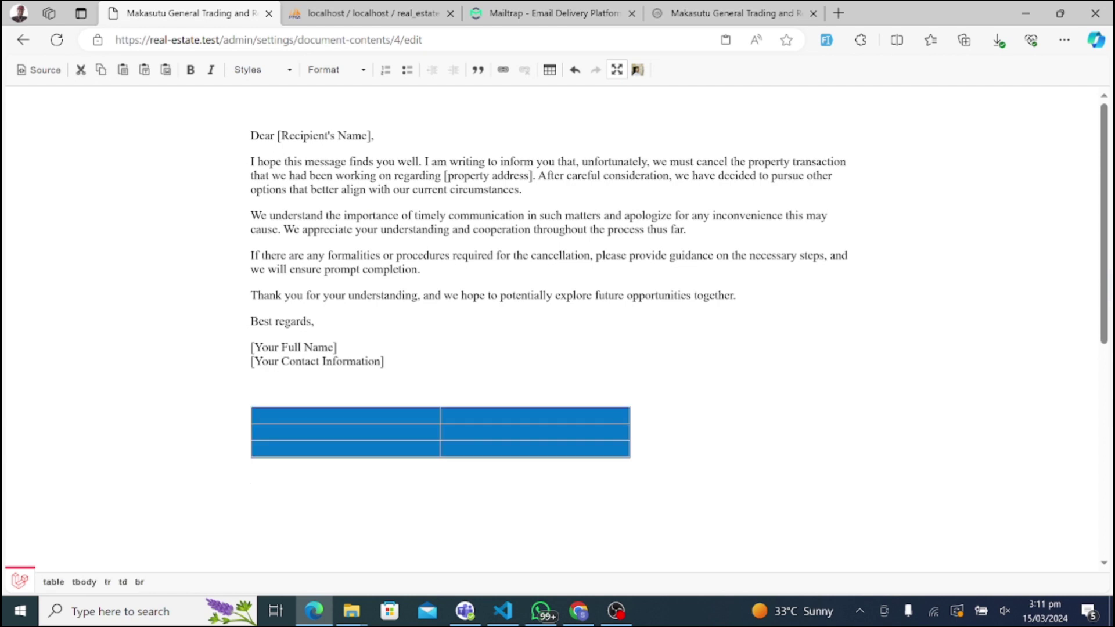
{"action": "key", "text": "Delete"}
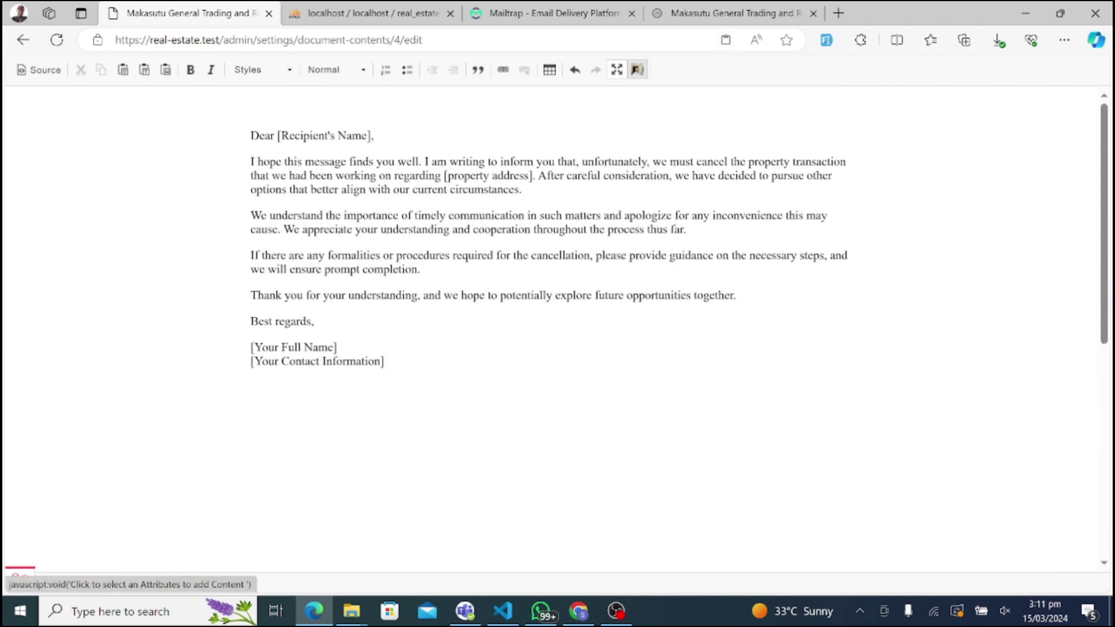
{"action": "left_click", "coordinate": [637, 70]}
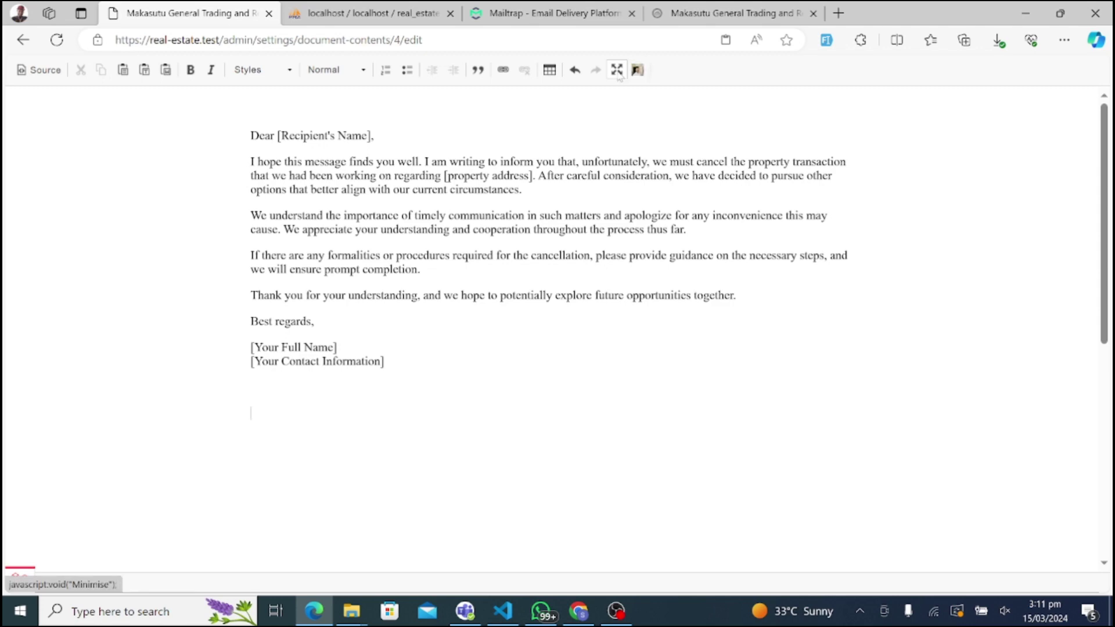
{"action": "left_click", "coordinate": [618, 72]}
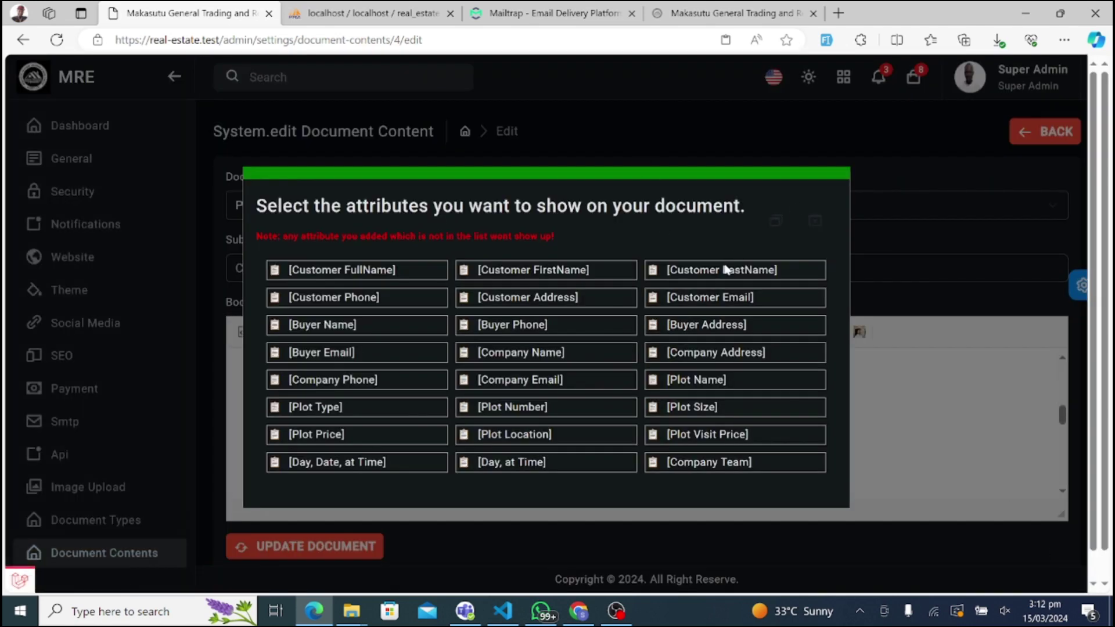
Step: Paste the [Customer FullName] placeholder into the letter, then cut it back out
{"action": "left_click", "coordinate": [274, 270]}
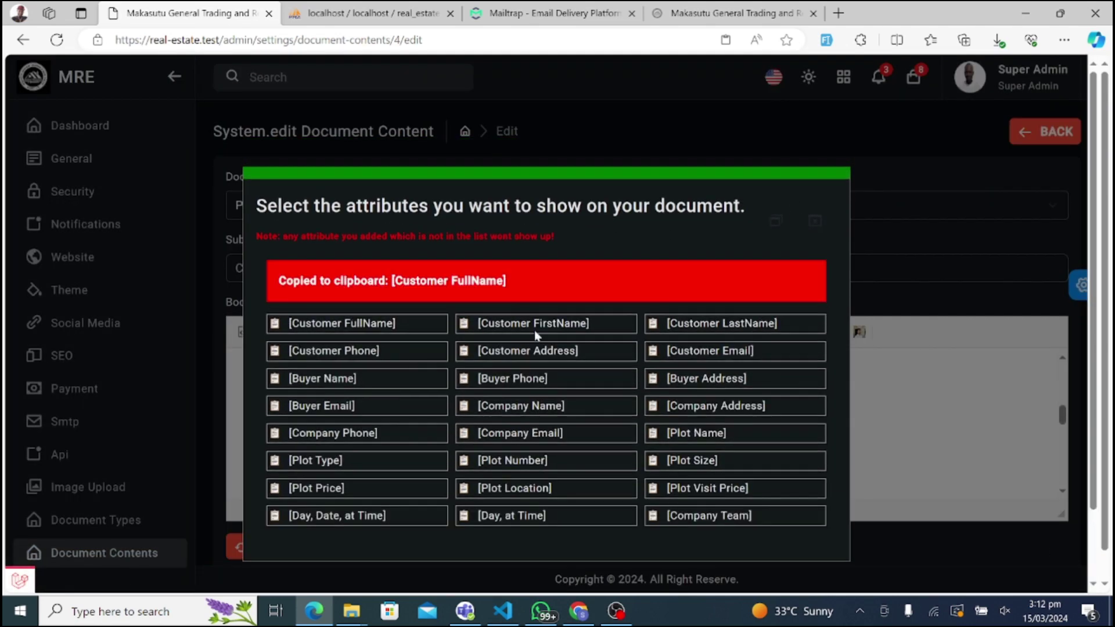
{"action": "left_click", "coordinate": [815, 220]}
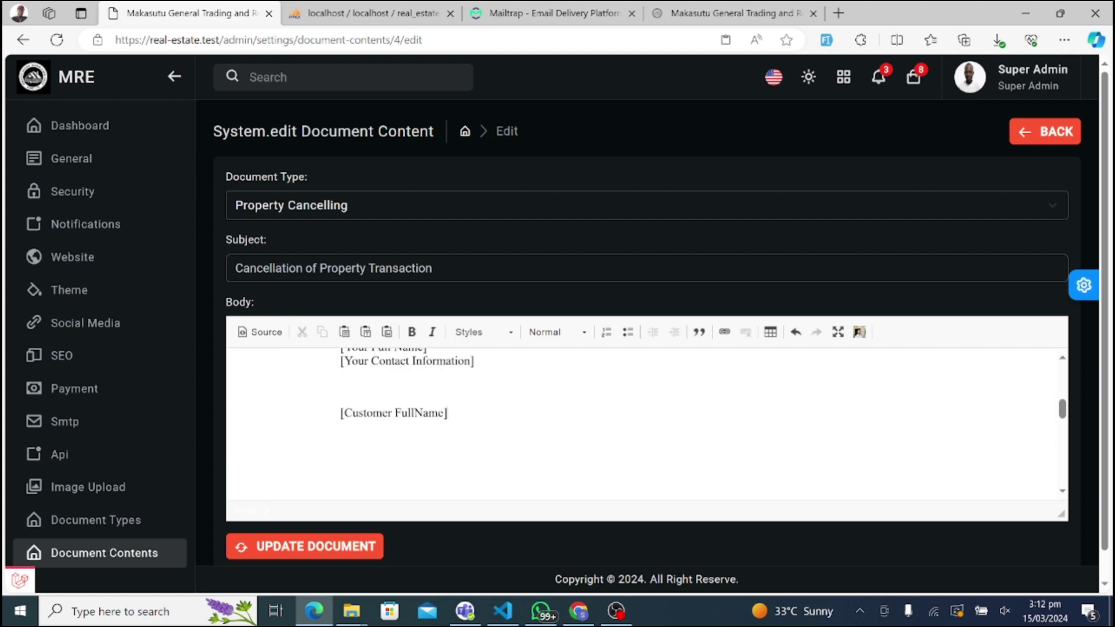
{"action": "scroll", "coordinate": [644, 424], "scroll_direction": "up", "scroll_amount": 1}
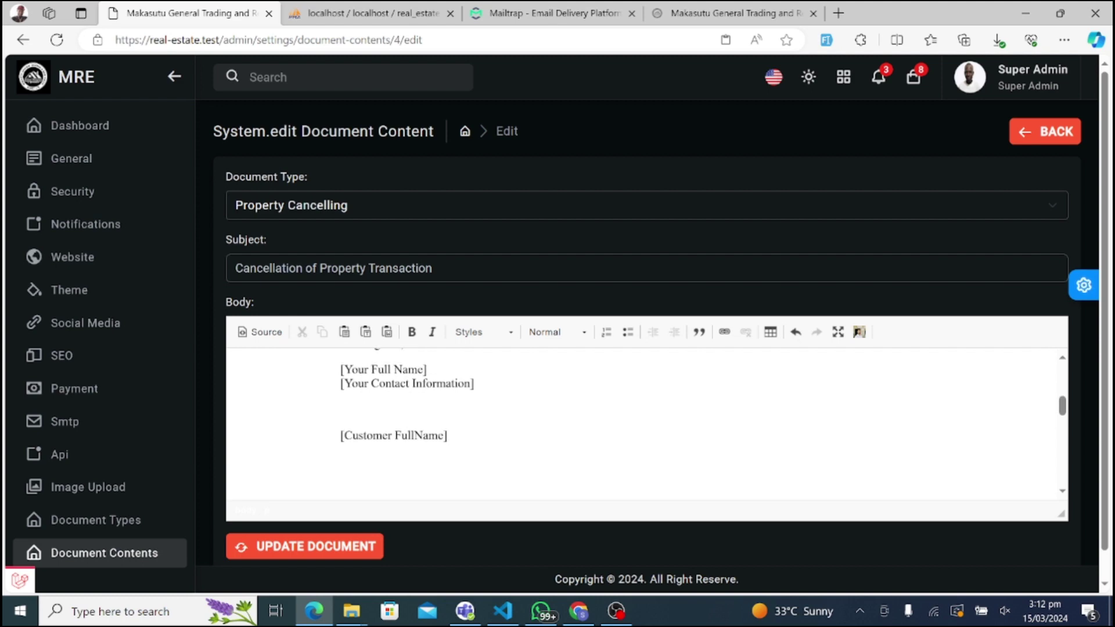
{"action": "scroll", "coordinate": [645, 424], "scroll_direction": "up", "scroll_amount": 3}
{"action": "scroll", "coordinate": [644, 424], "scroll_direction": "down", "scroll_amount": 4}
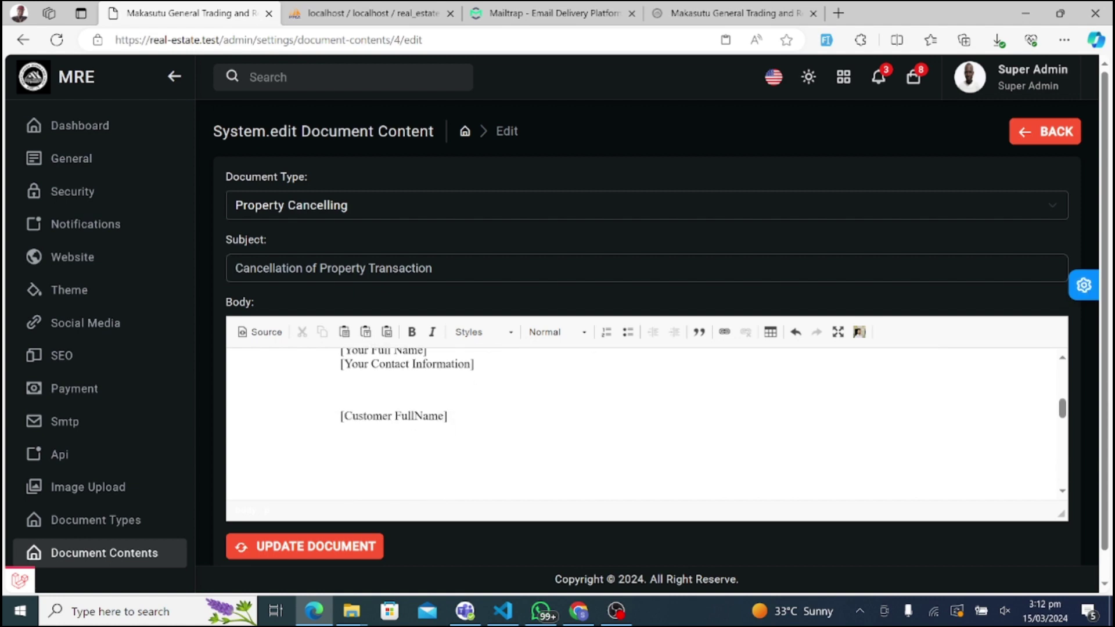
{"action": "left_click_drag", "start_coordinate": [447, 413], "coordinate": [340, 413]}
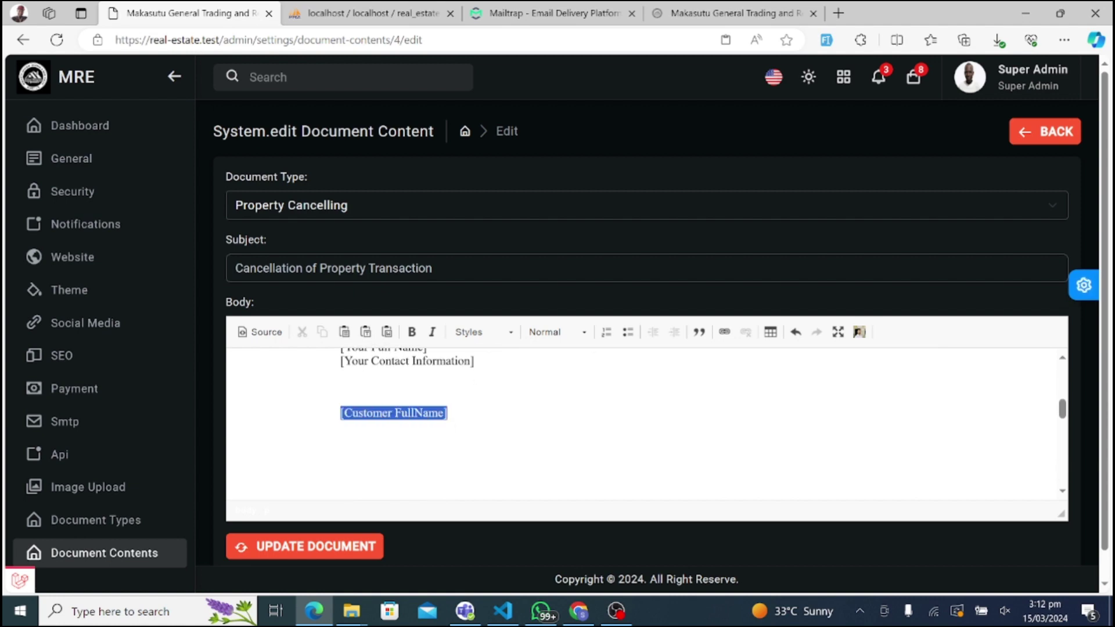
{"action": "key", "text": "ctrl+x"}
Step: Paste the [Customer LastName] placeholder after 'circumstances.', then delete it
{"action": "scroll", "coordinate": [645, 424], "scroll_direction": "up", "scroll_amount": 5}
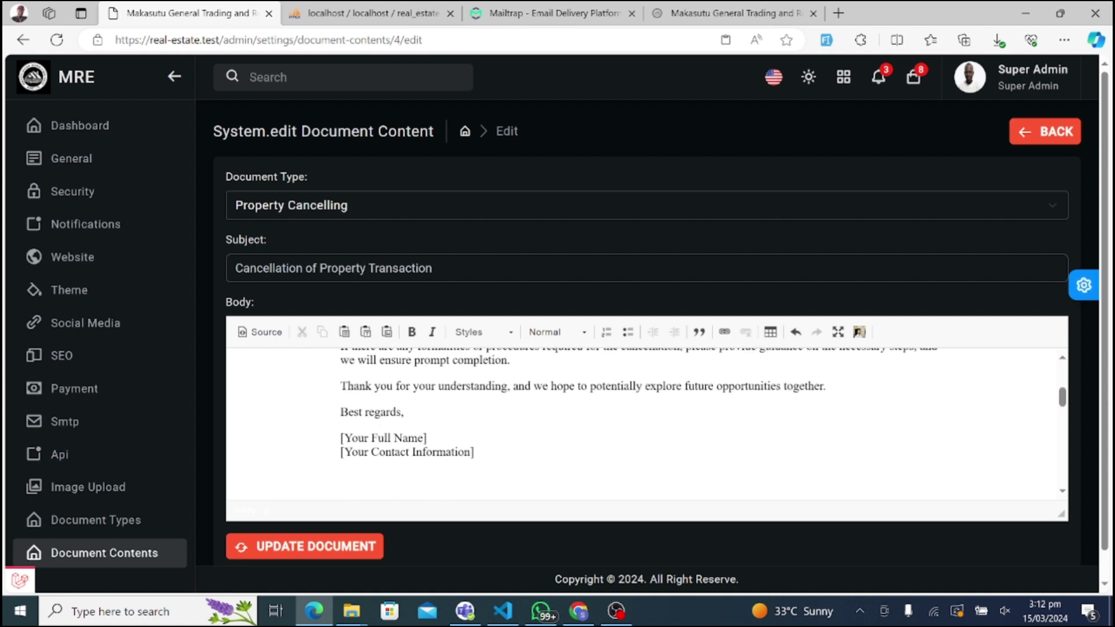
{"action": "scroll", "coordinate": [644, 423], "scroll_direction": "up", "scroll_amount": 2}
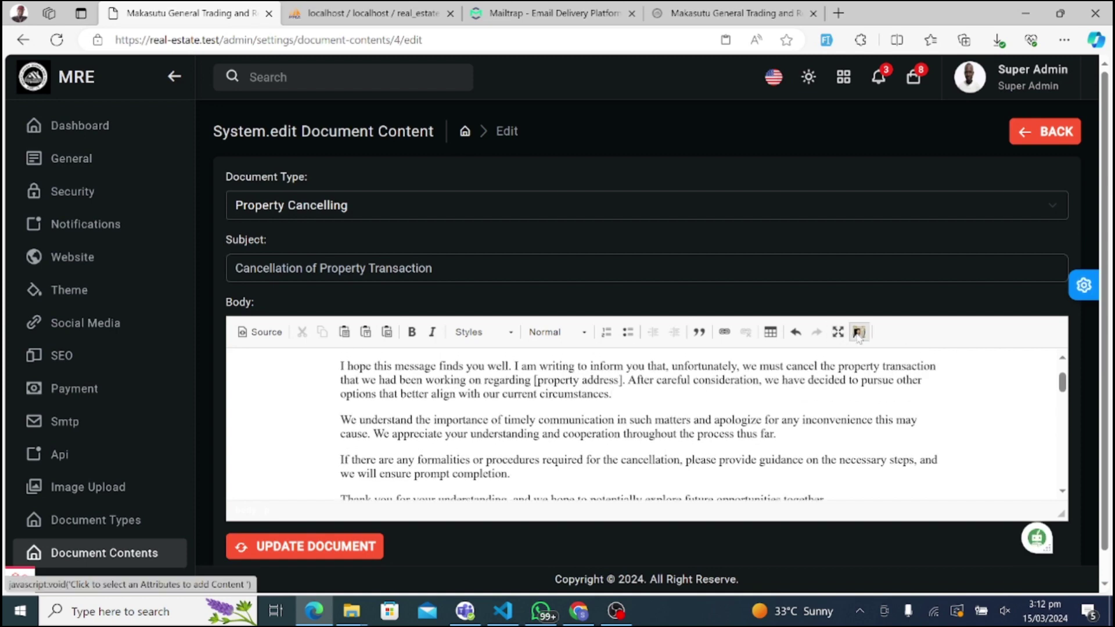
{"action": "left_click", "coordinate": [858, 331]}
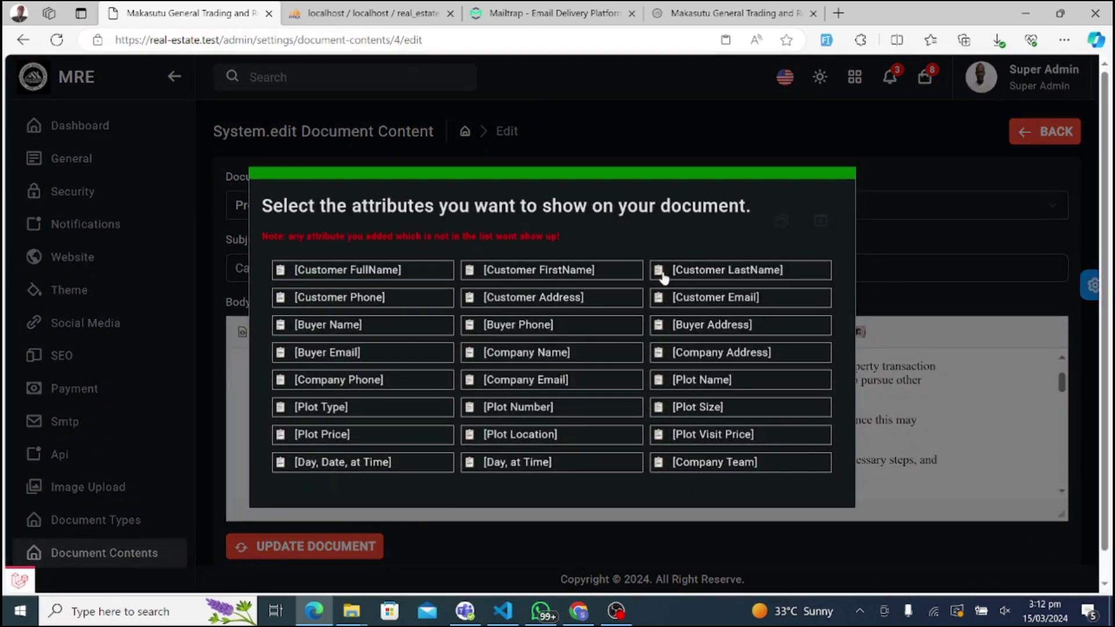
{"action": "left_click", "coordinate": [661, 272]}
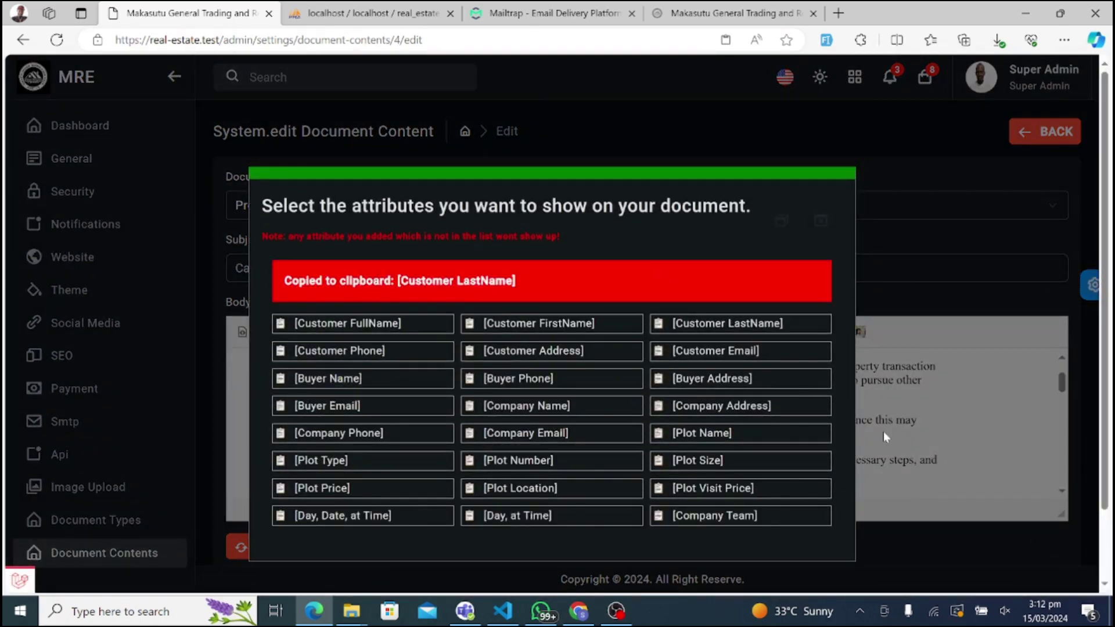
{"action": "left_click", "coordinate": [820, 223]}
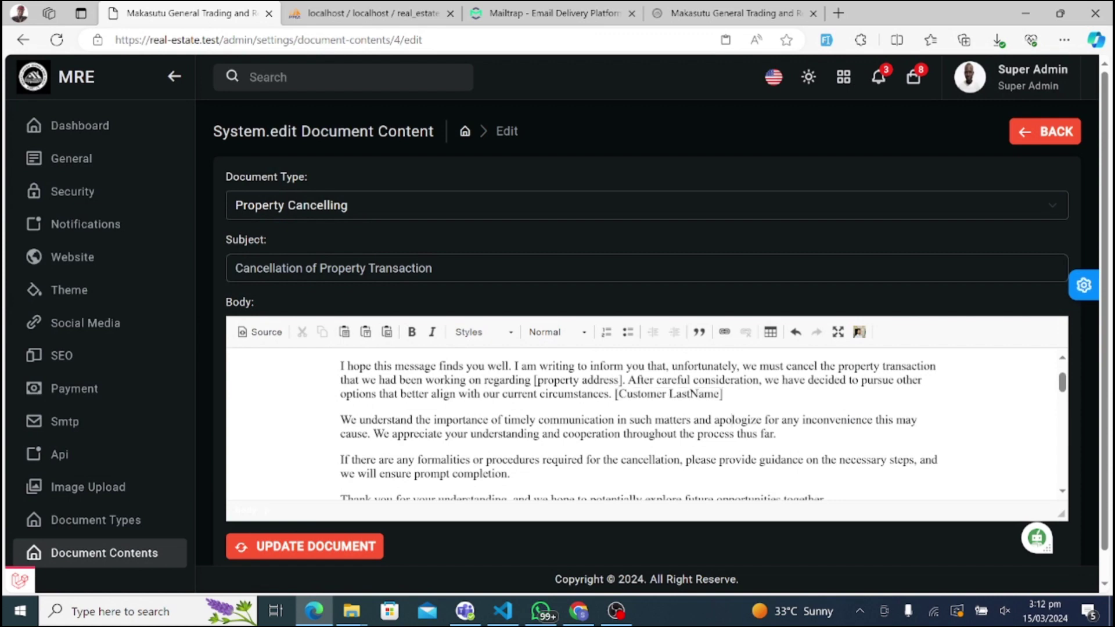
{"action": "scroll", "coordinate": [644, 430], "scroll_direction": "up", "scroll_amount": 2}
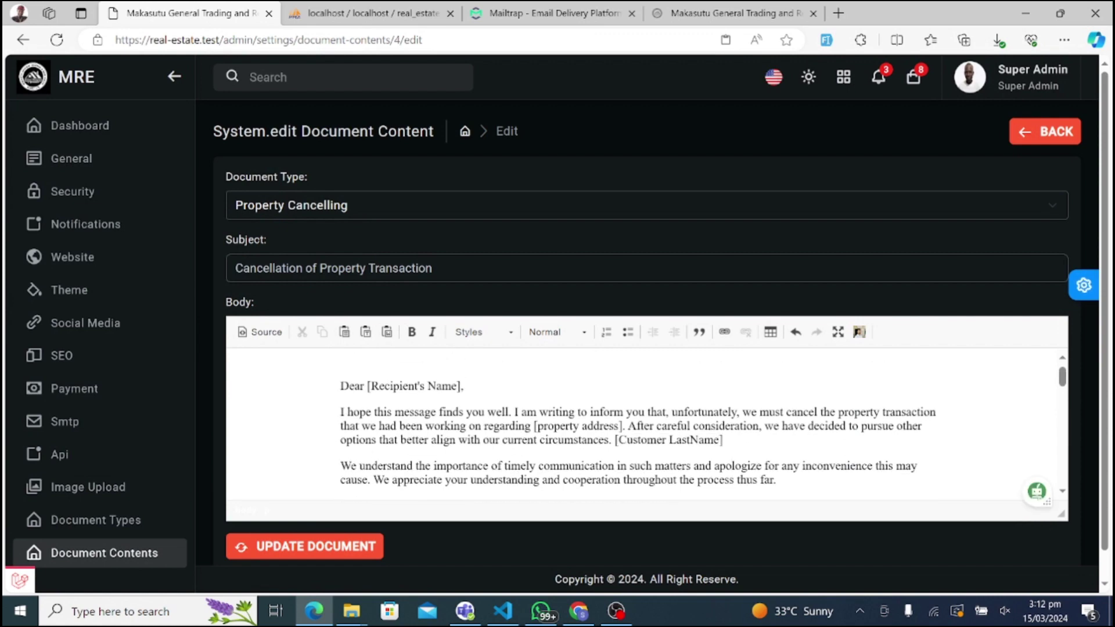
{"action": "left_click_drag", "start_coordinate": [722, 439], "coordinate": [616, 439]}
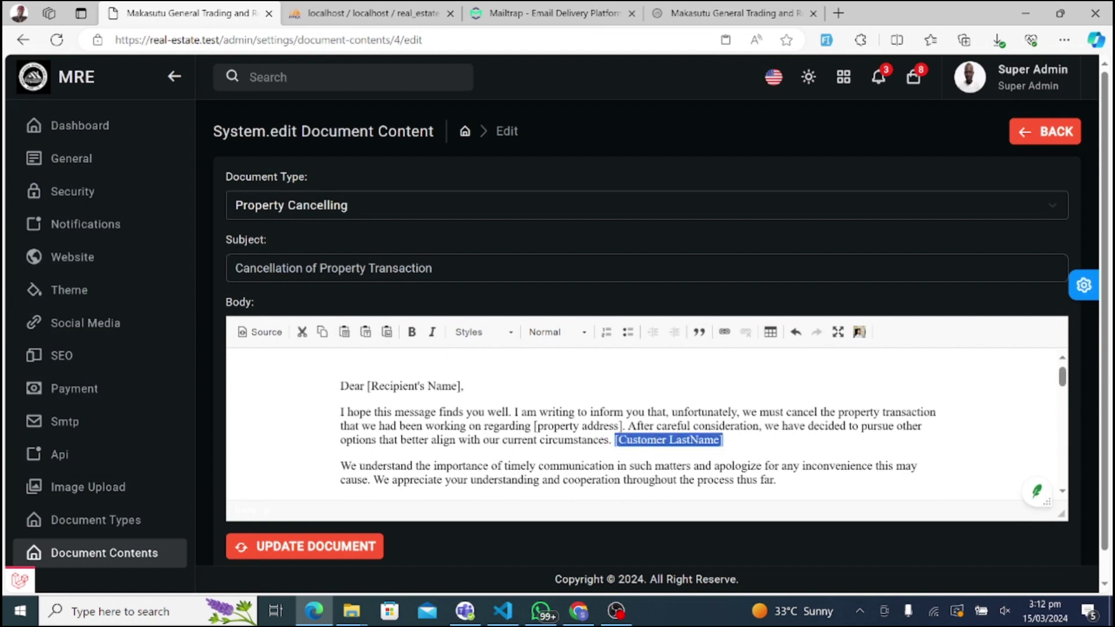
{"action": "key", "text": "BackSpace"}
{"action": "scroll", "coordinate": [348, 511], "scroll_direction": "down", "scroll_amount": 1}
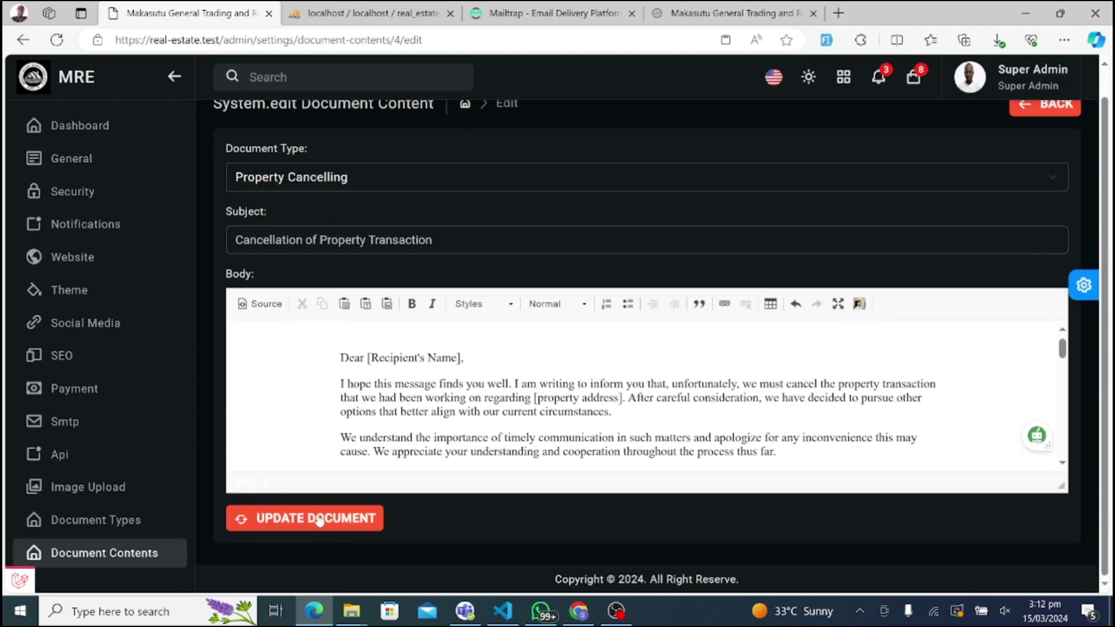
Step: Save the Property Cancelling template and view the Dashboard's Staffs overview
{"action": "left_click", "coordinate": [320, 518]}
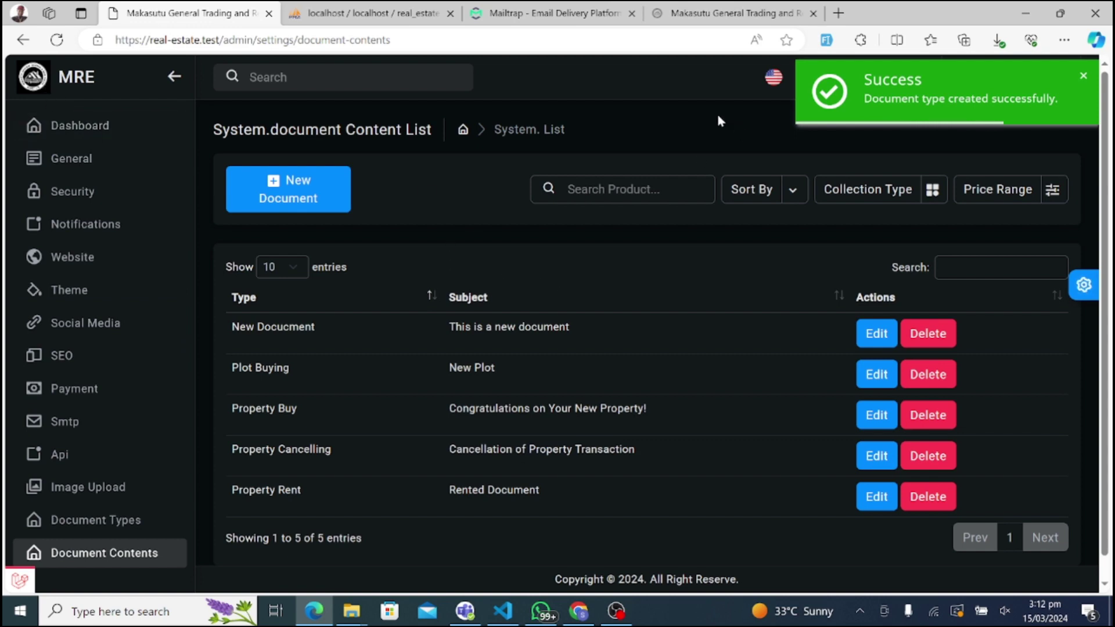
{"action": "left_click", "coordinate": [71, 133]}
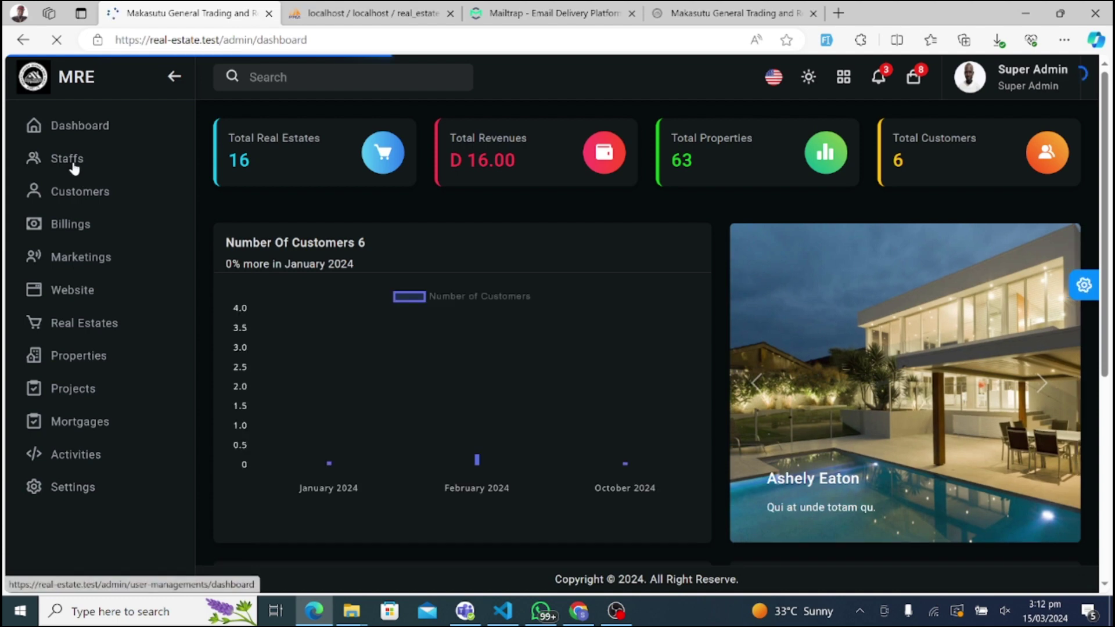
{"action": "left_click", "coordinate": [75, 163]}
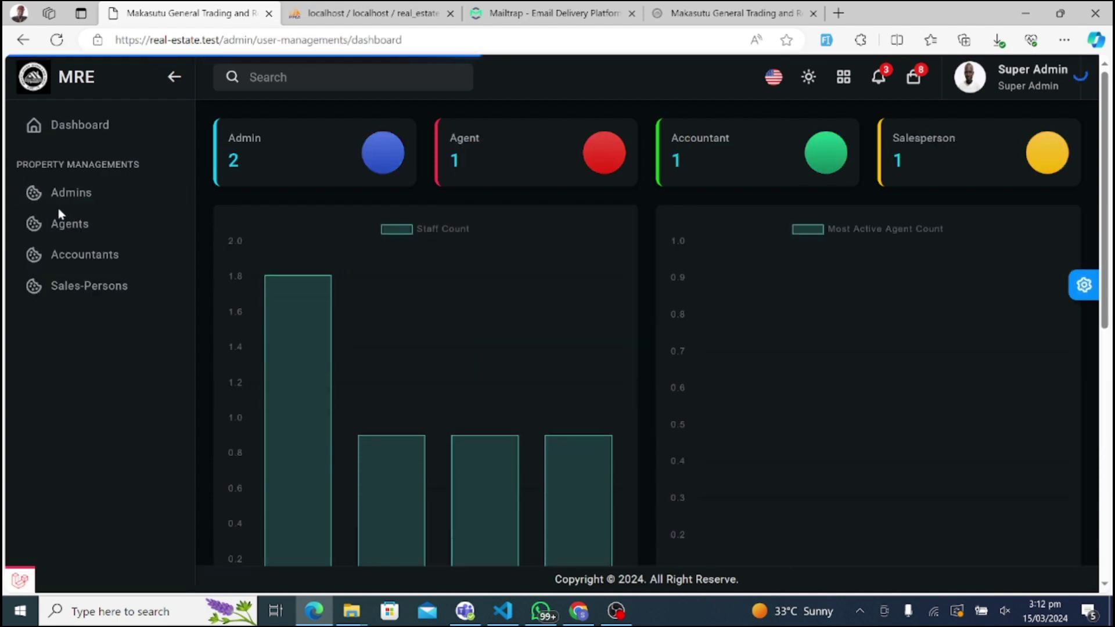